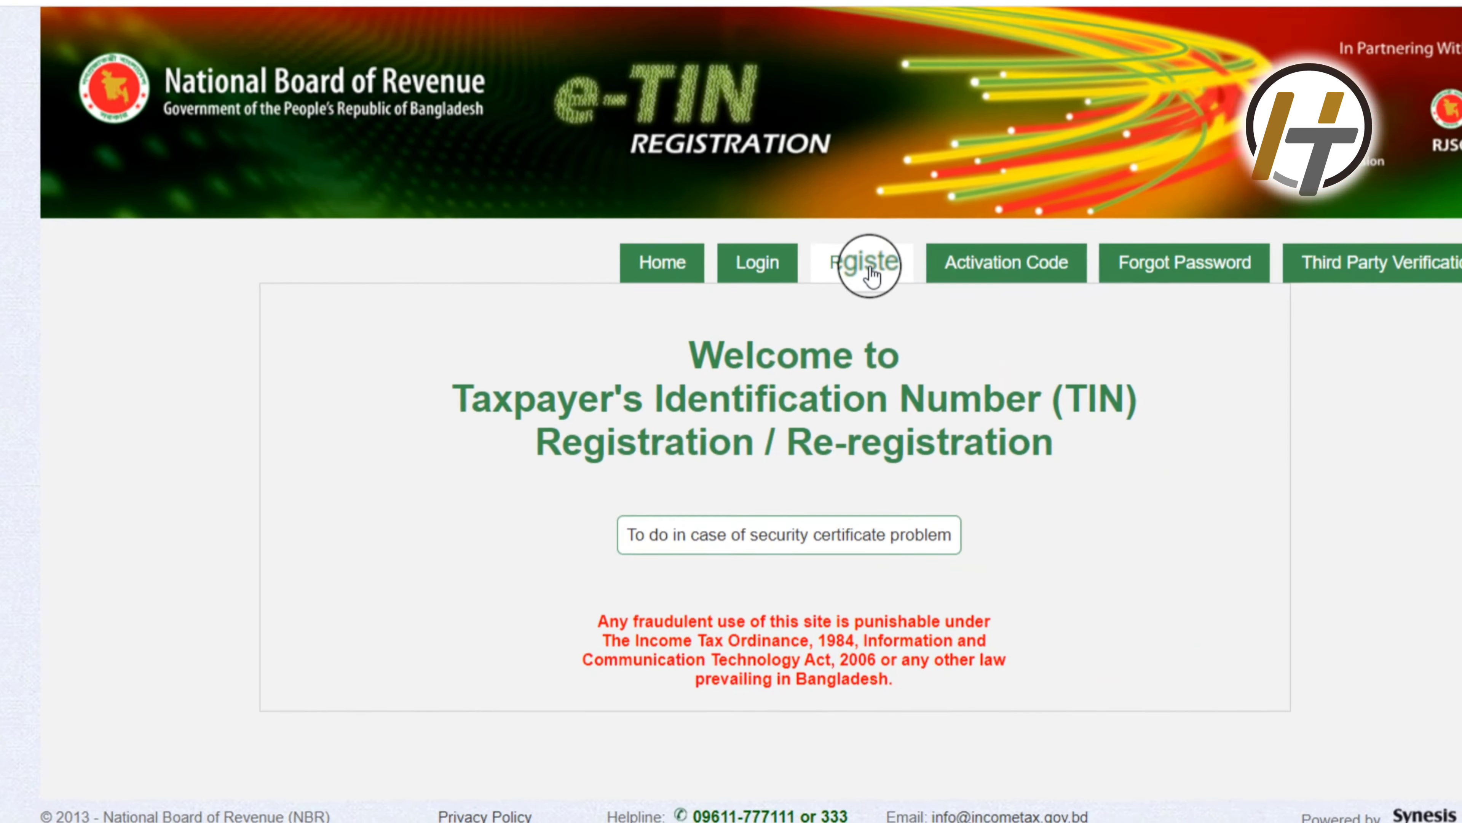
Step: Use the Register button in the top bar to open the e-TIN new-user registration form
left_click(872, 275)
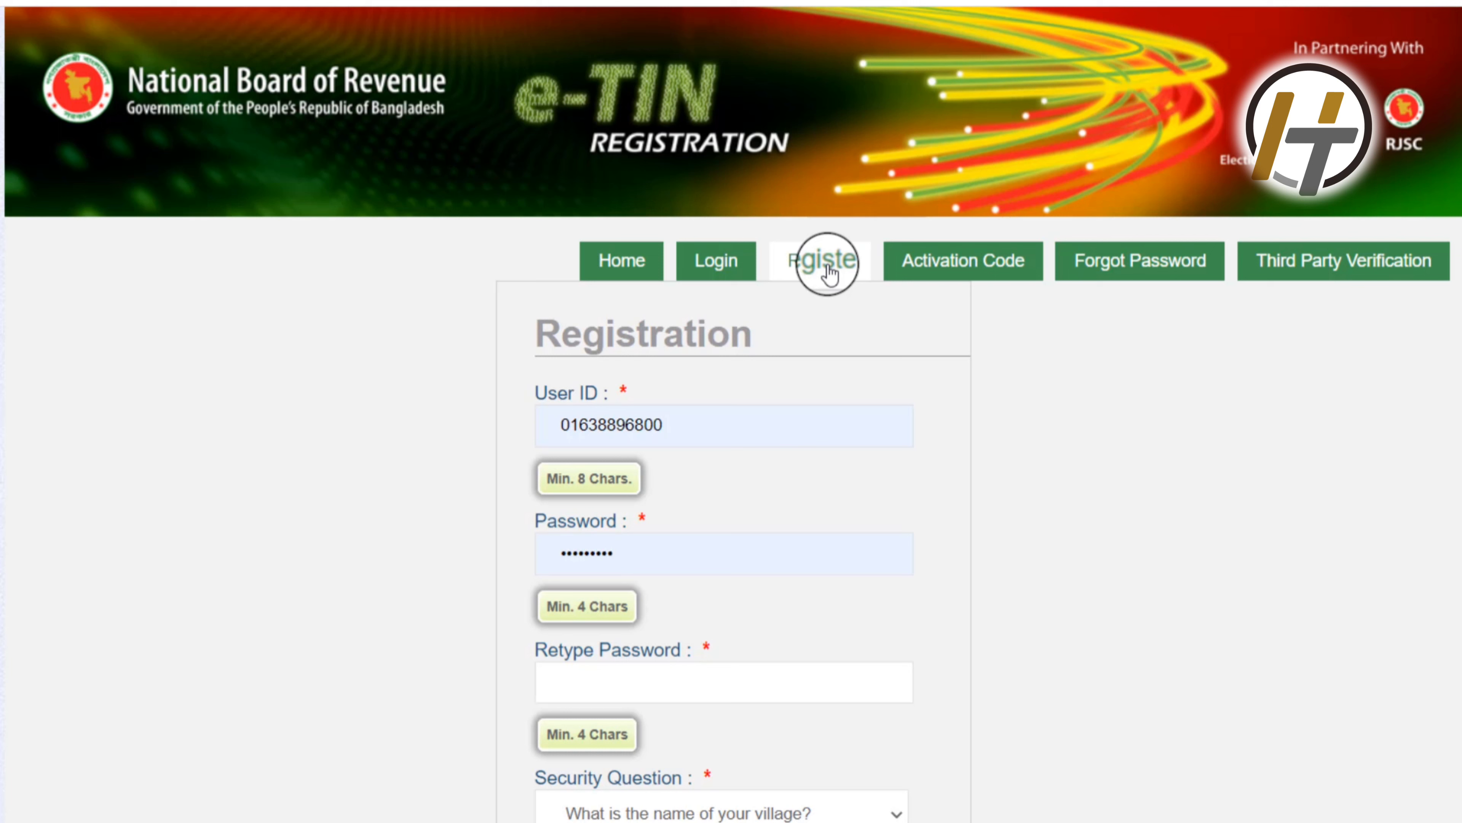
Step: Clear the autofilled User ID and enter the applicant's mobile number in its place
left_click(708, 422)
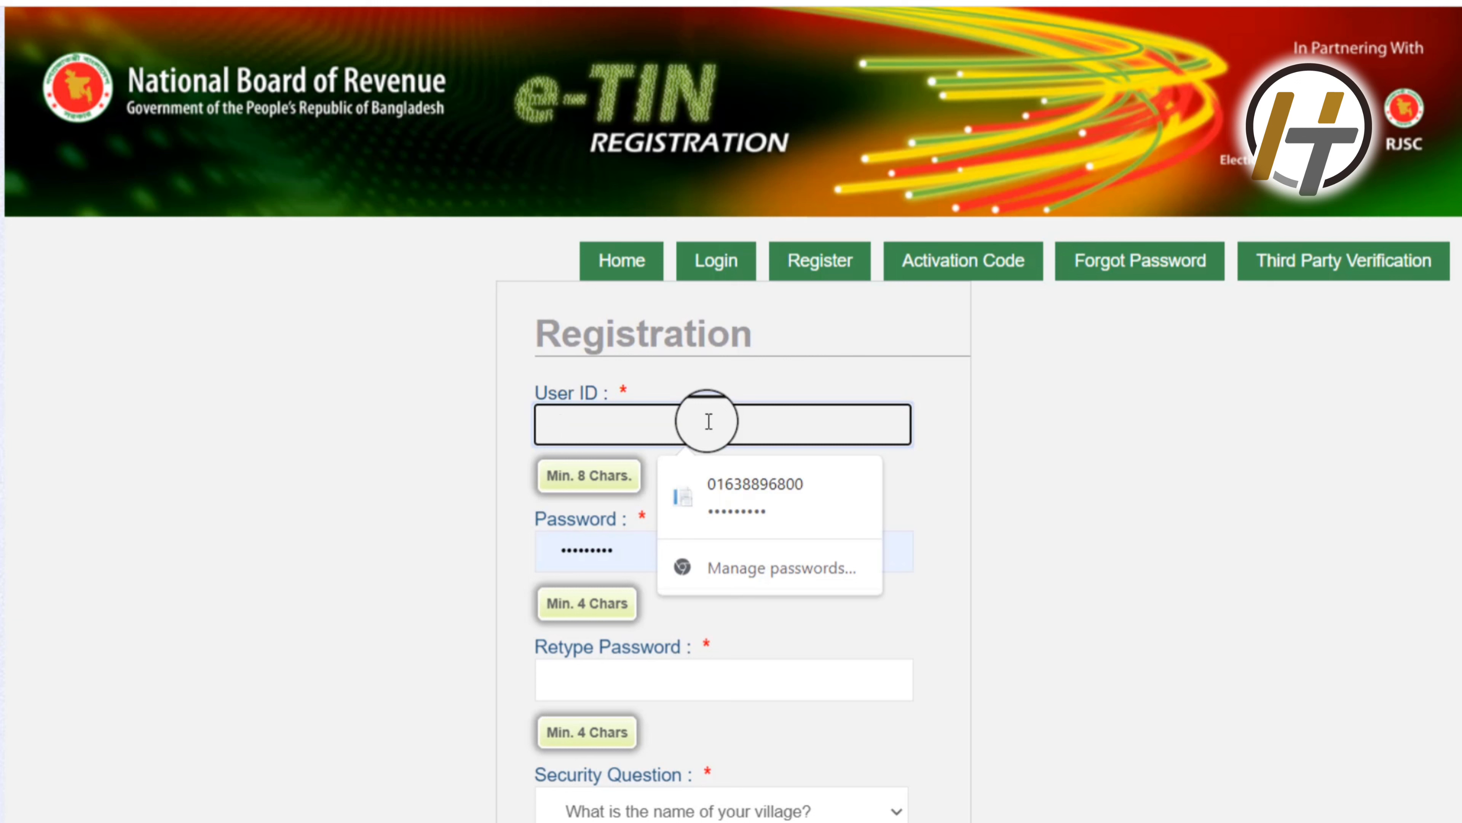
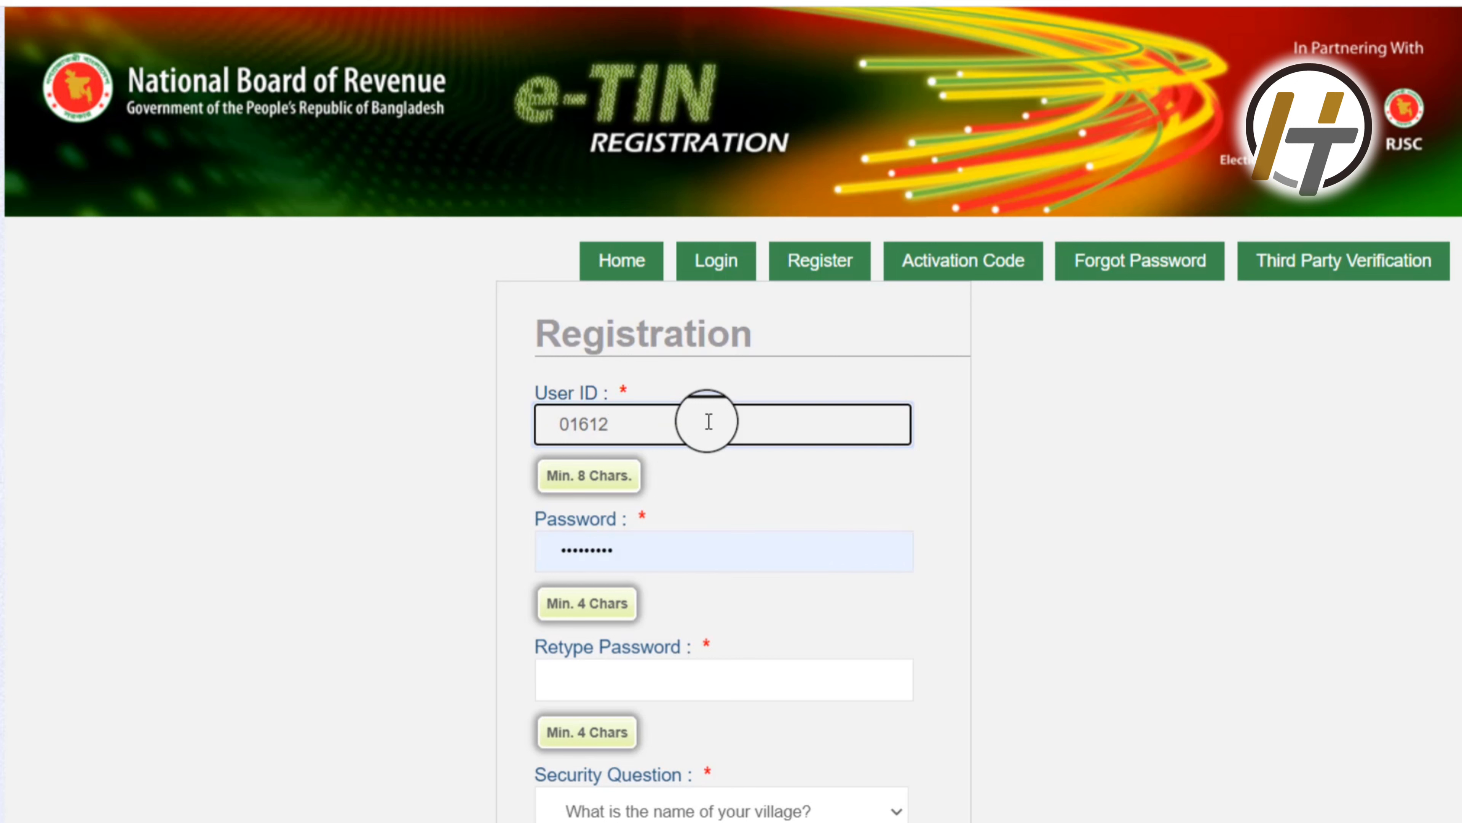
Step: Replace the autofilled password with a new password and enter it again in Retype Password
left_click(680, 543)
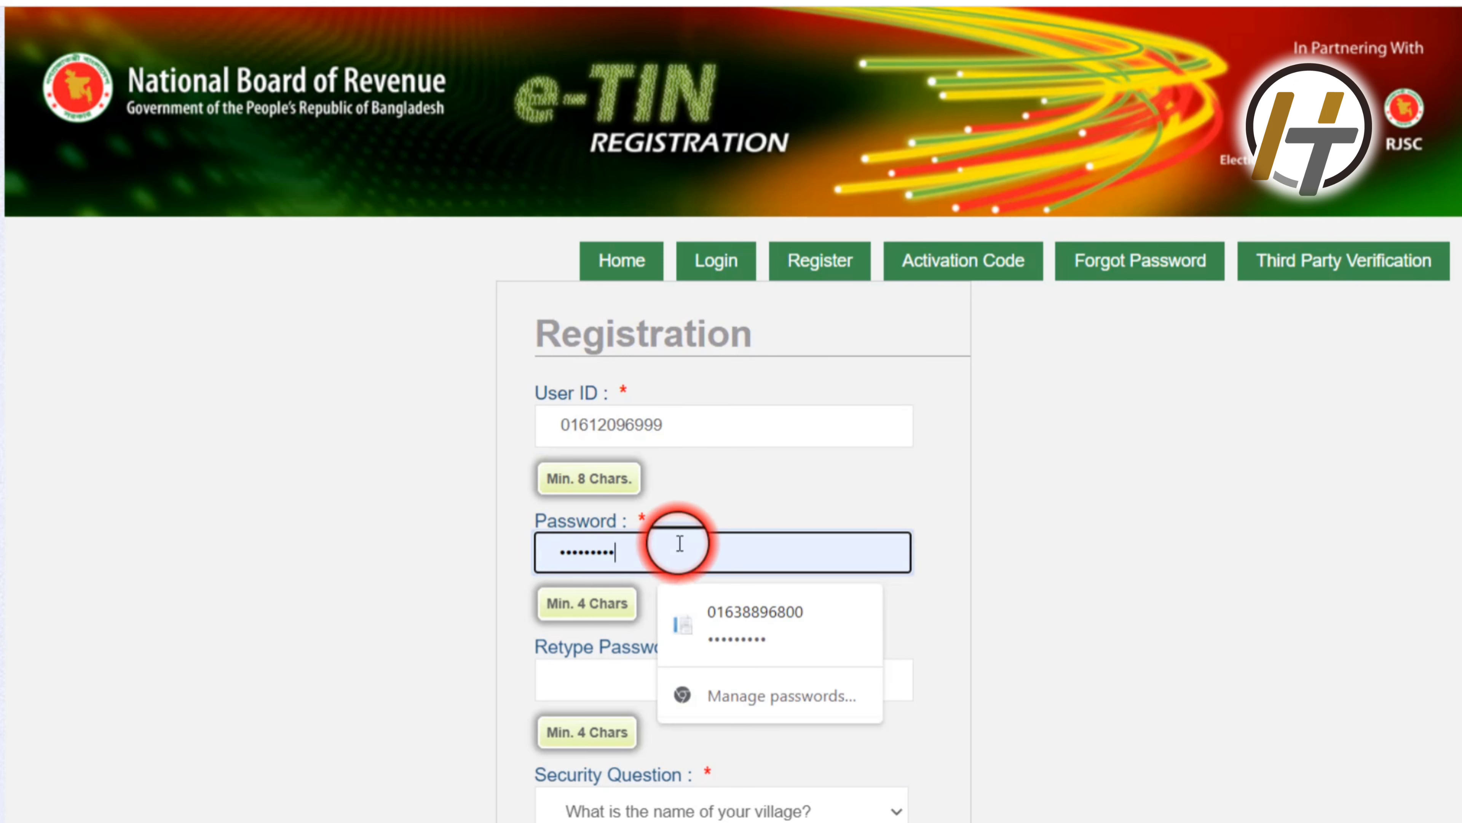
key("BackSpace")
key("BackSpace")
key("BackSpace")
key("BackSpace")
key("BackSpace")
key("BackSpace")
key("BackSpace")
key("BackSpace")
key("BackSpace")
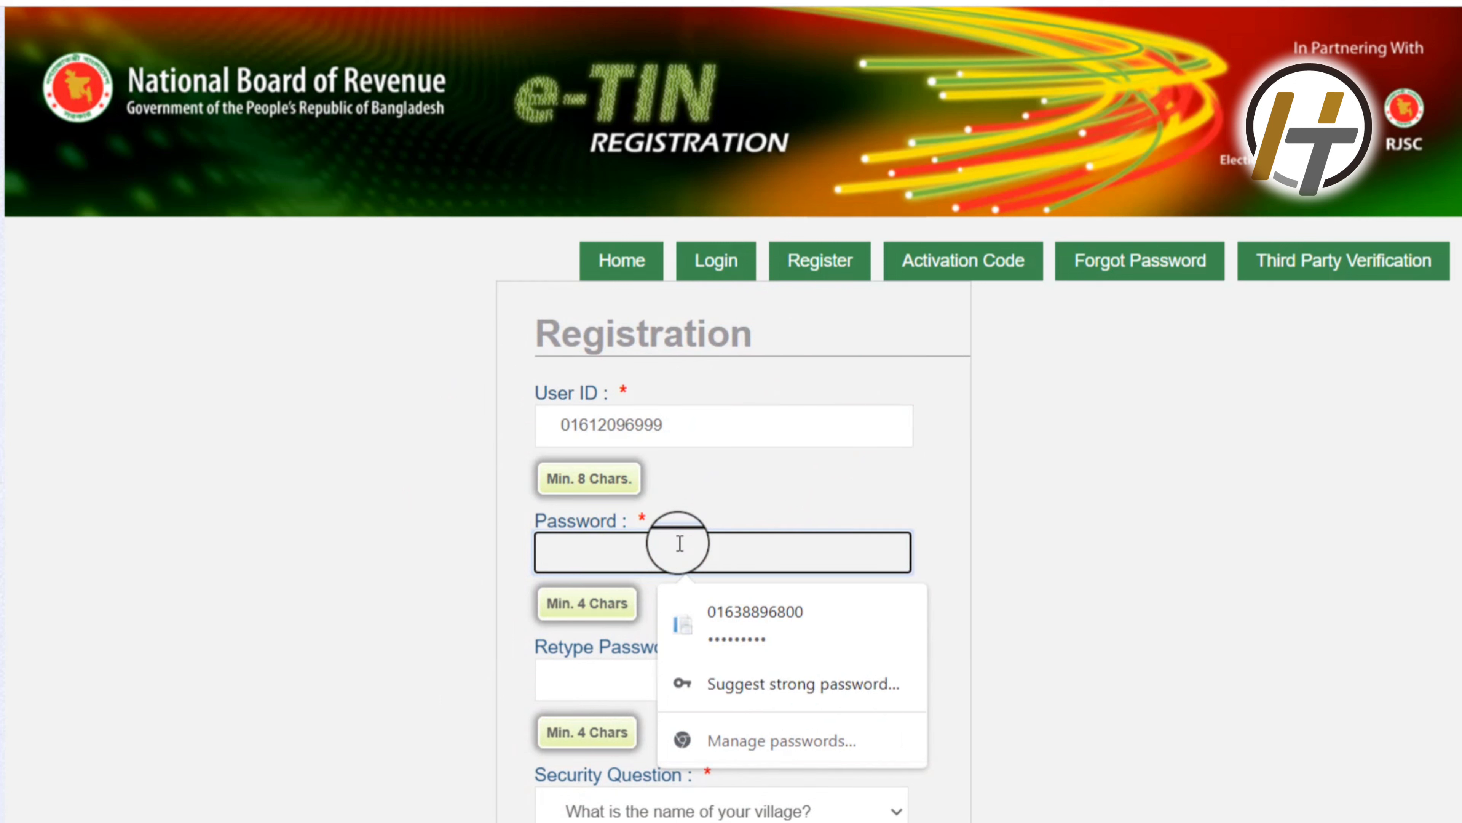
type("1")
type("2")
type("••")
type("•••")
type("•")
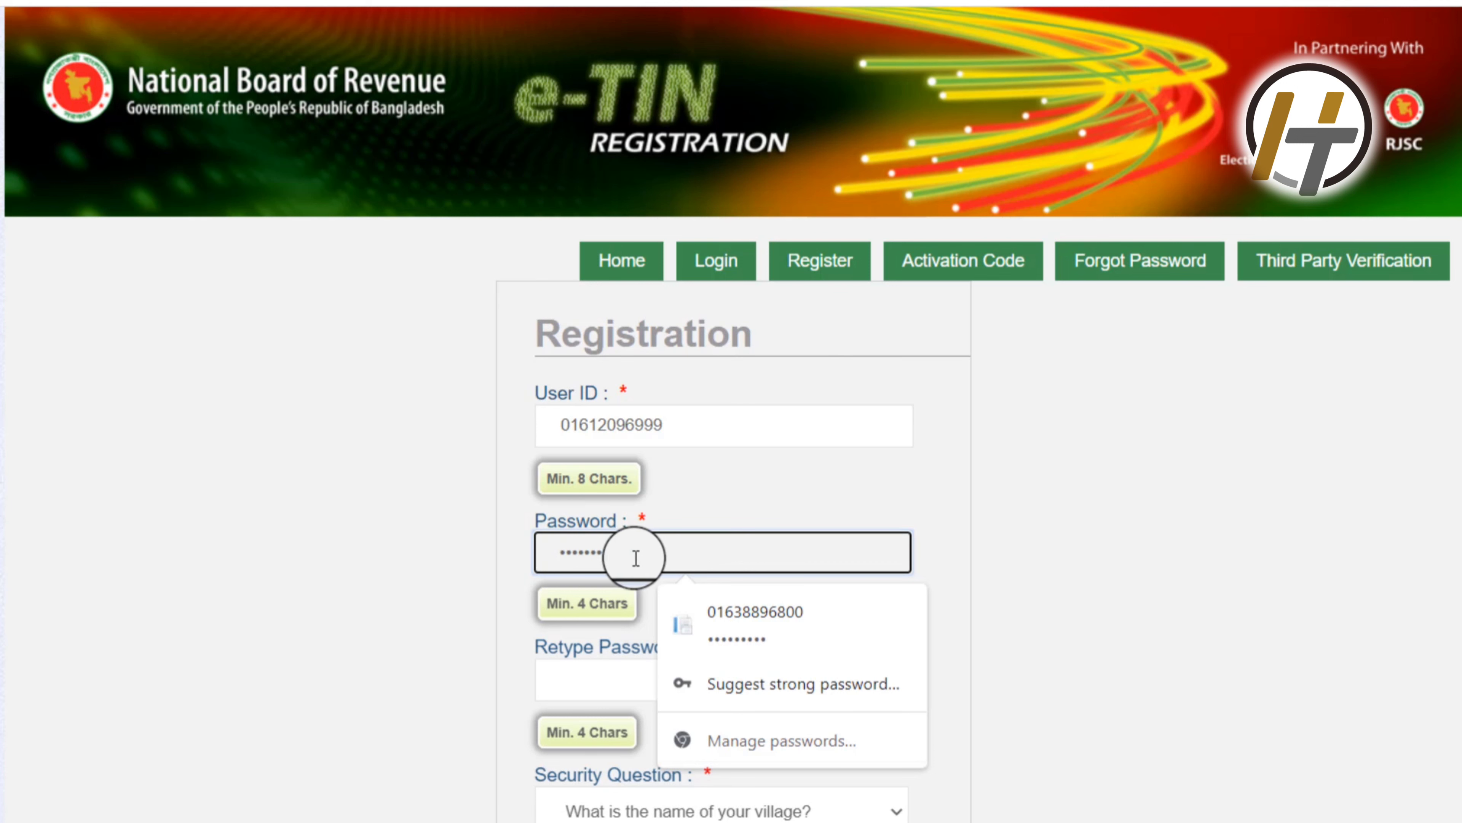
left_click(339, 603)
left_click(705, 684)
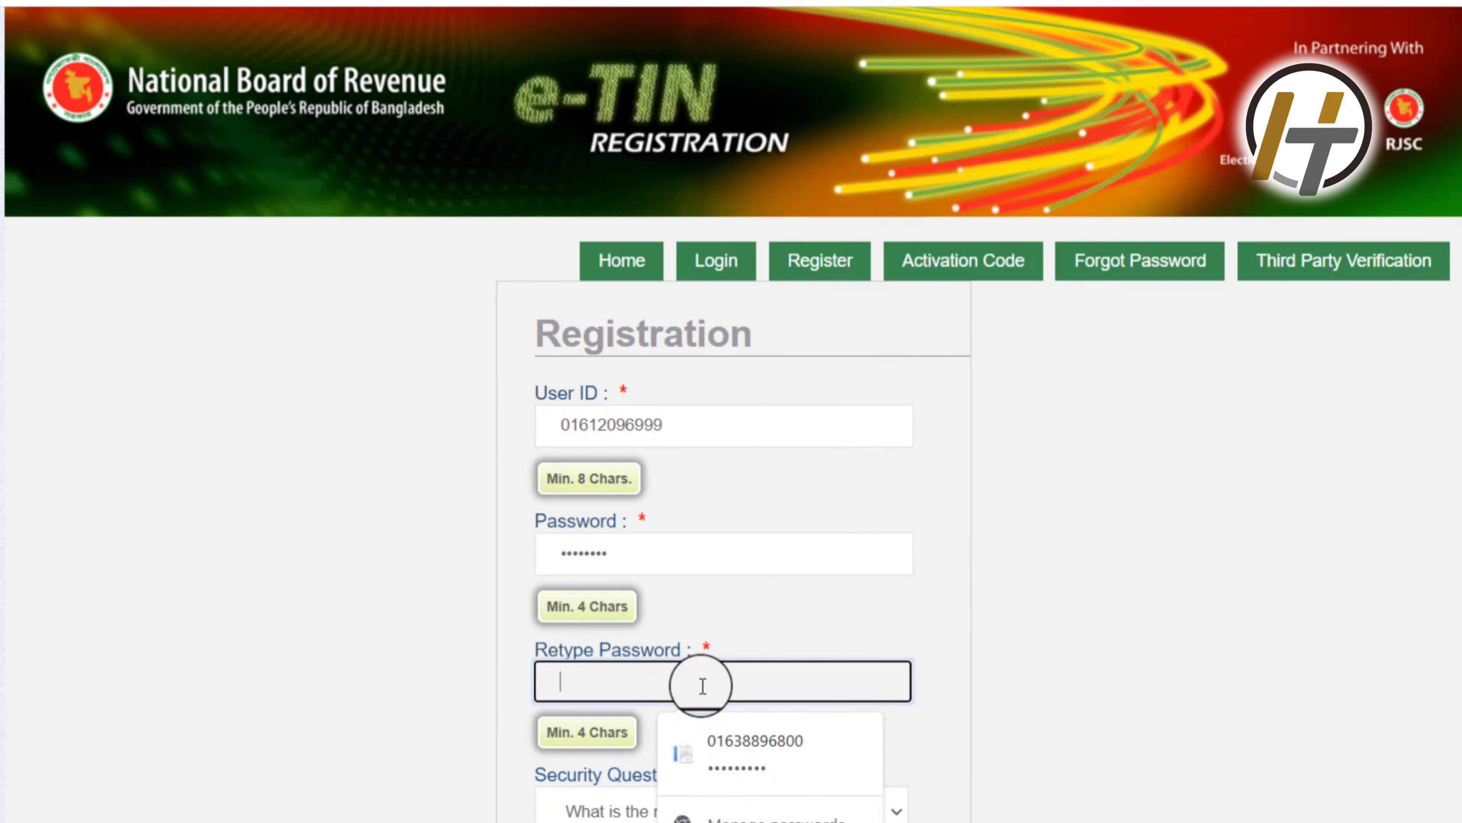
type("••")
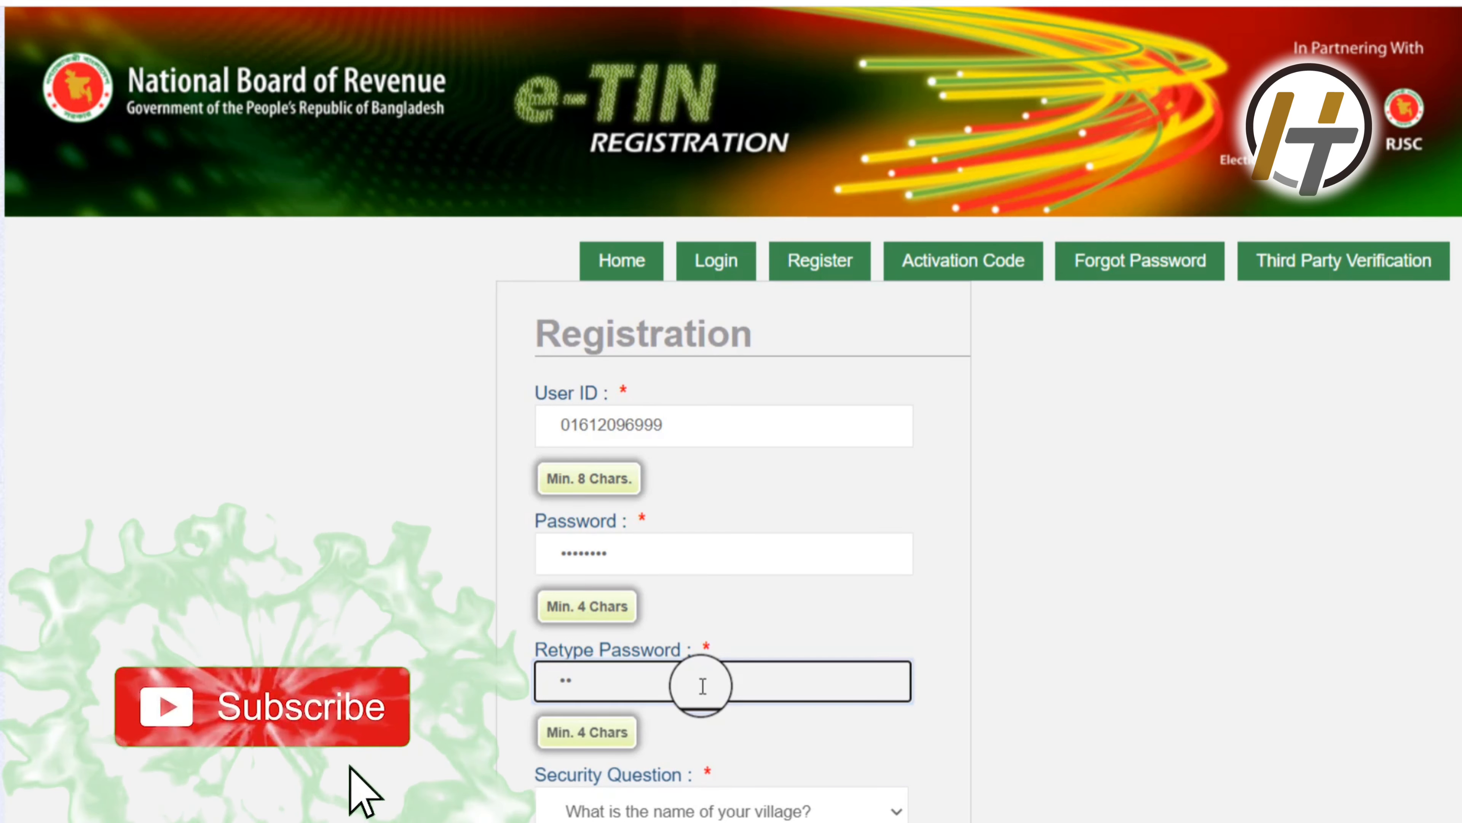
type("•••")
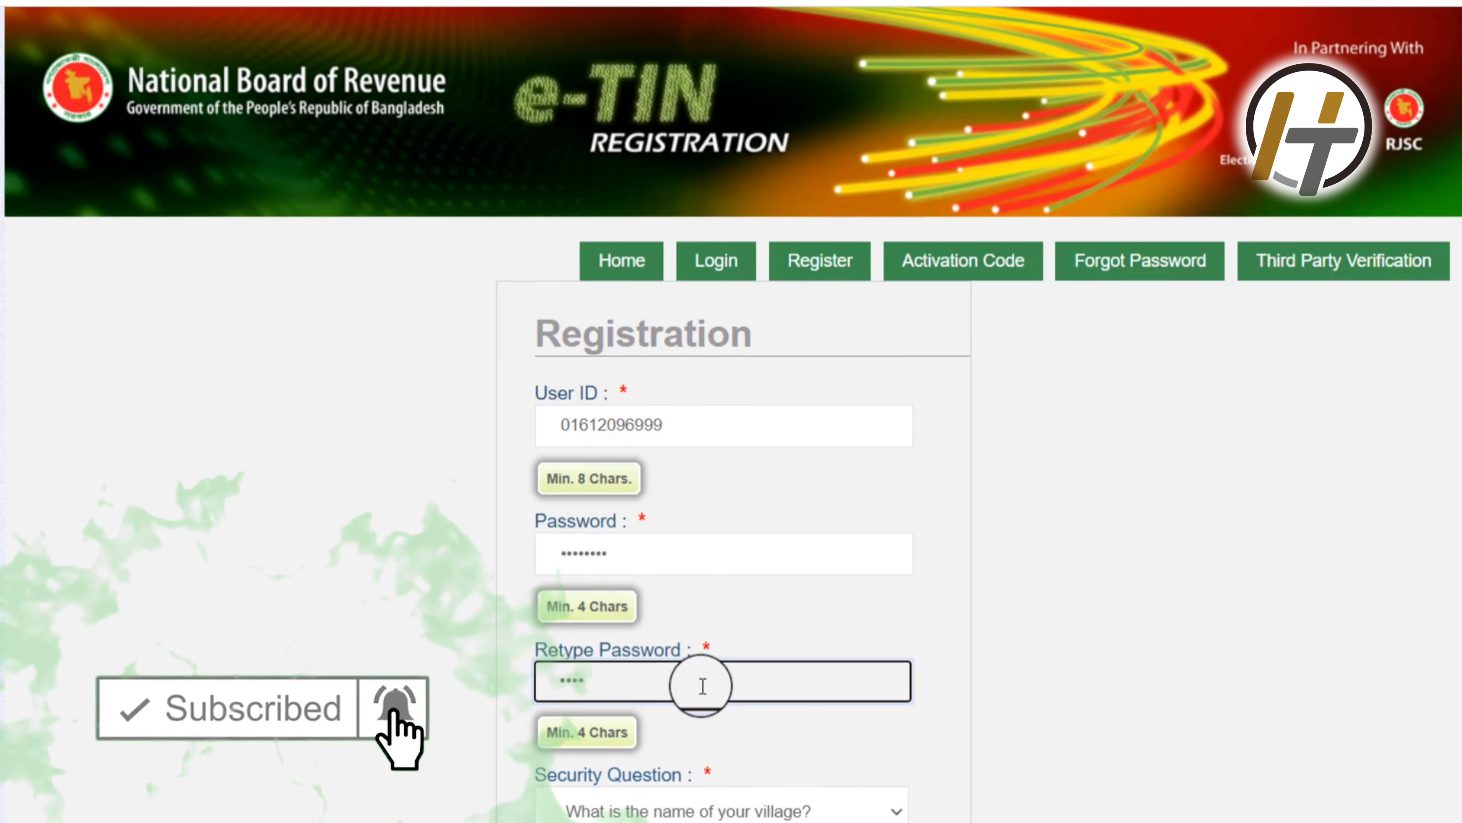
type("•••")
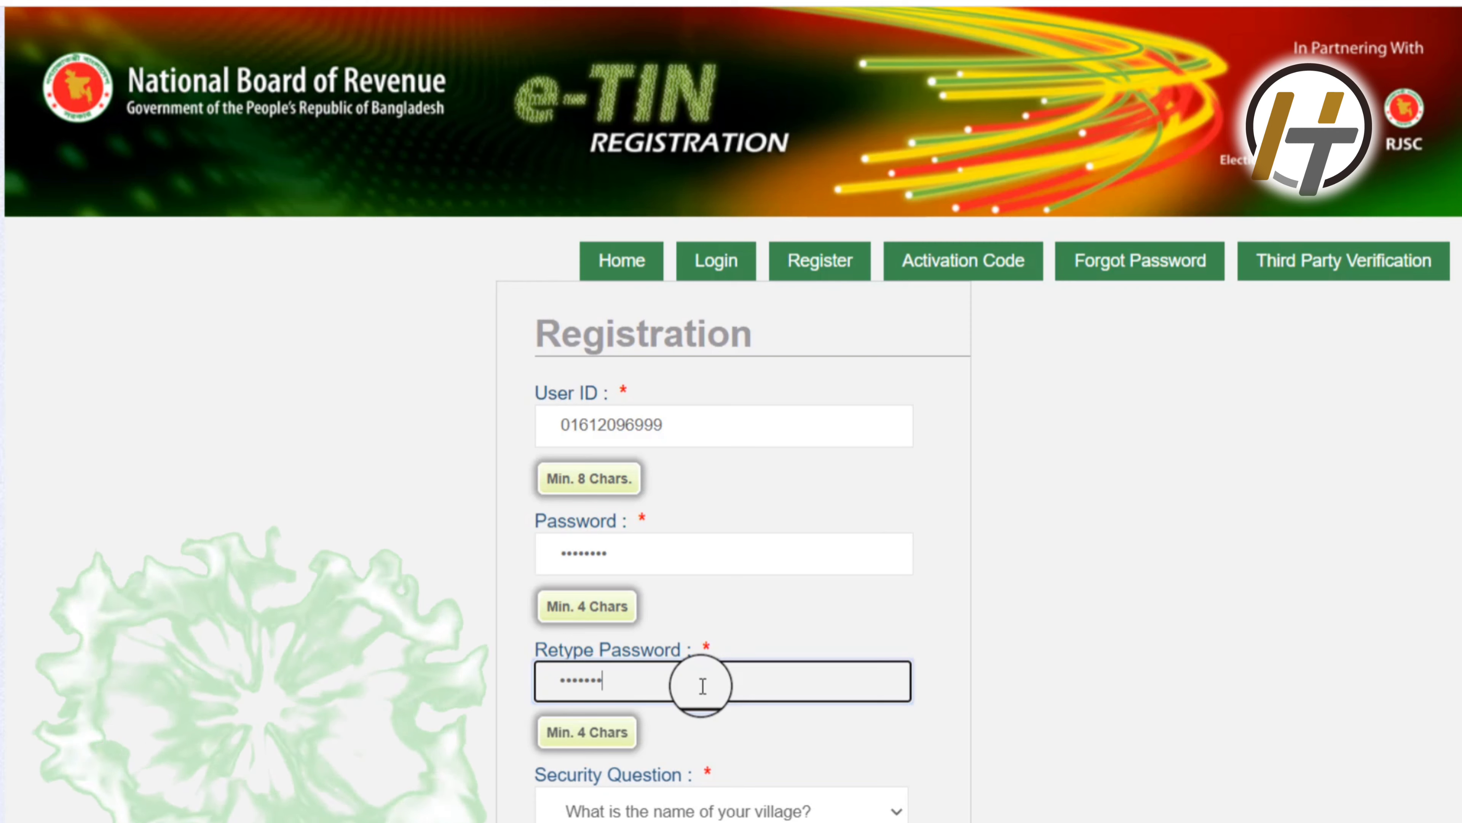
left_click(352, 638)
scroll(352, 638, "down", 6)
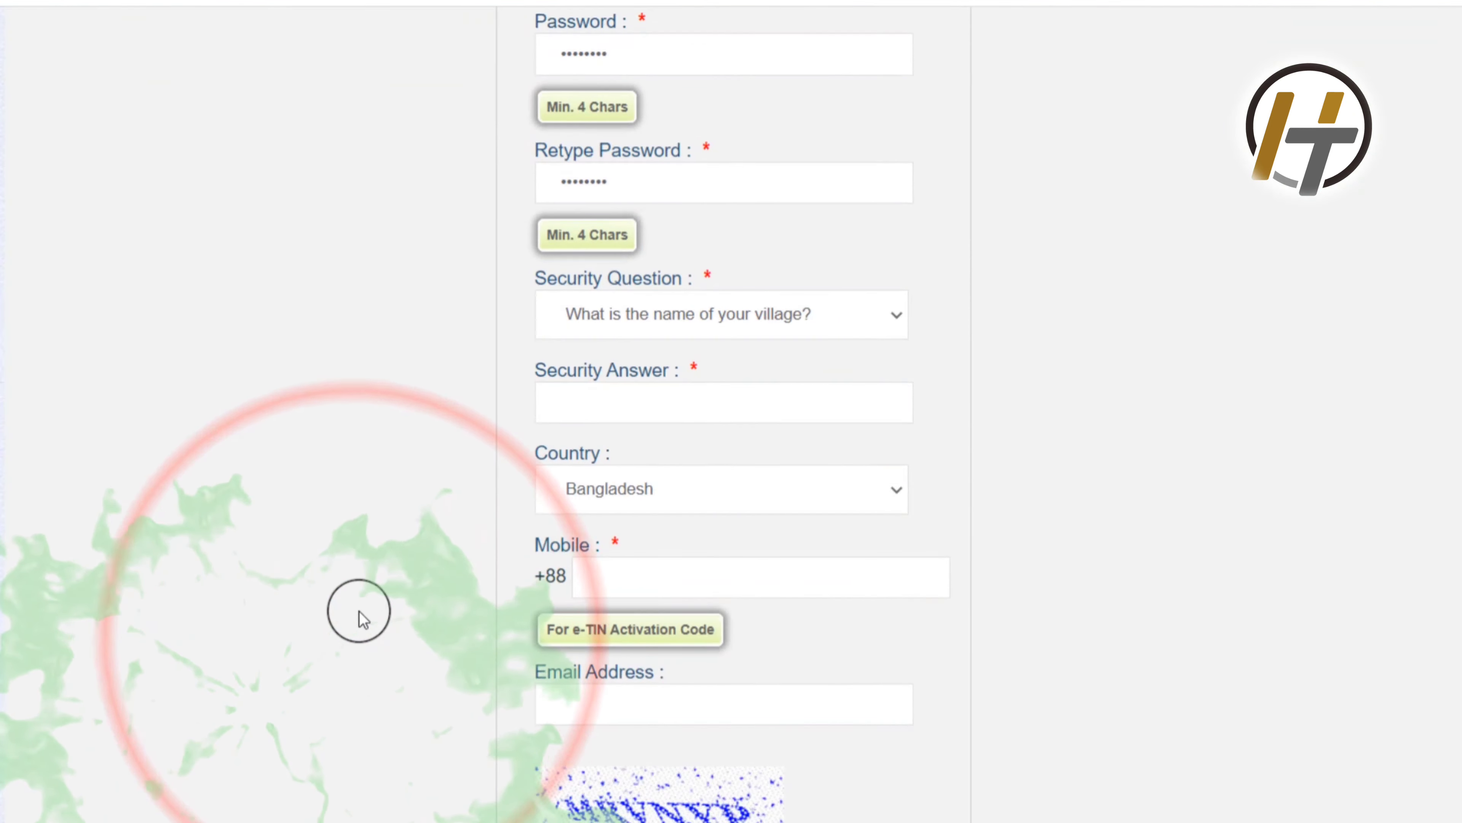
Step: Keep the village-name security question and enter the applicant's mobile number in Mobile
left_click(890, 320)
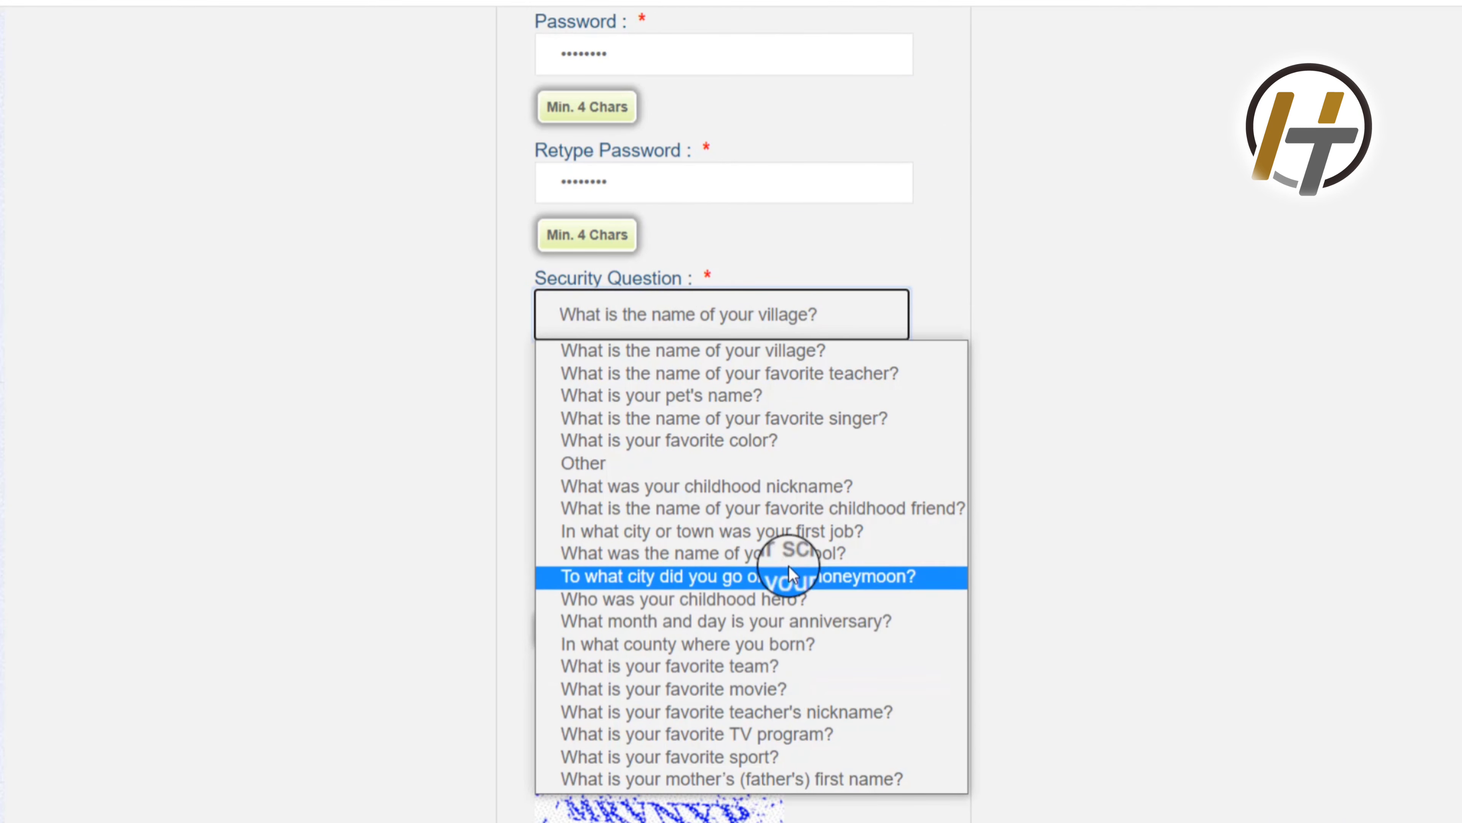
key("Escape")
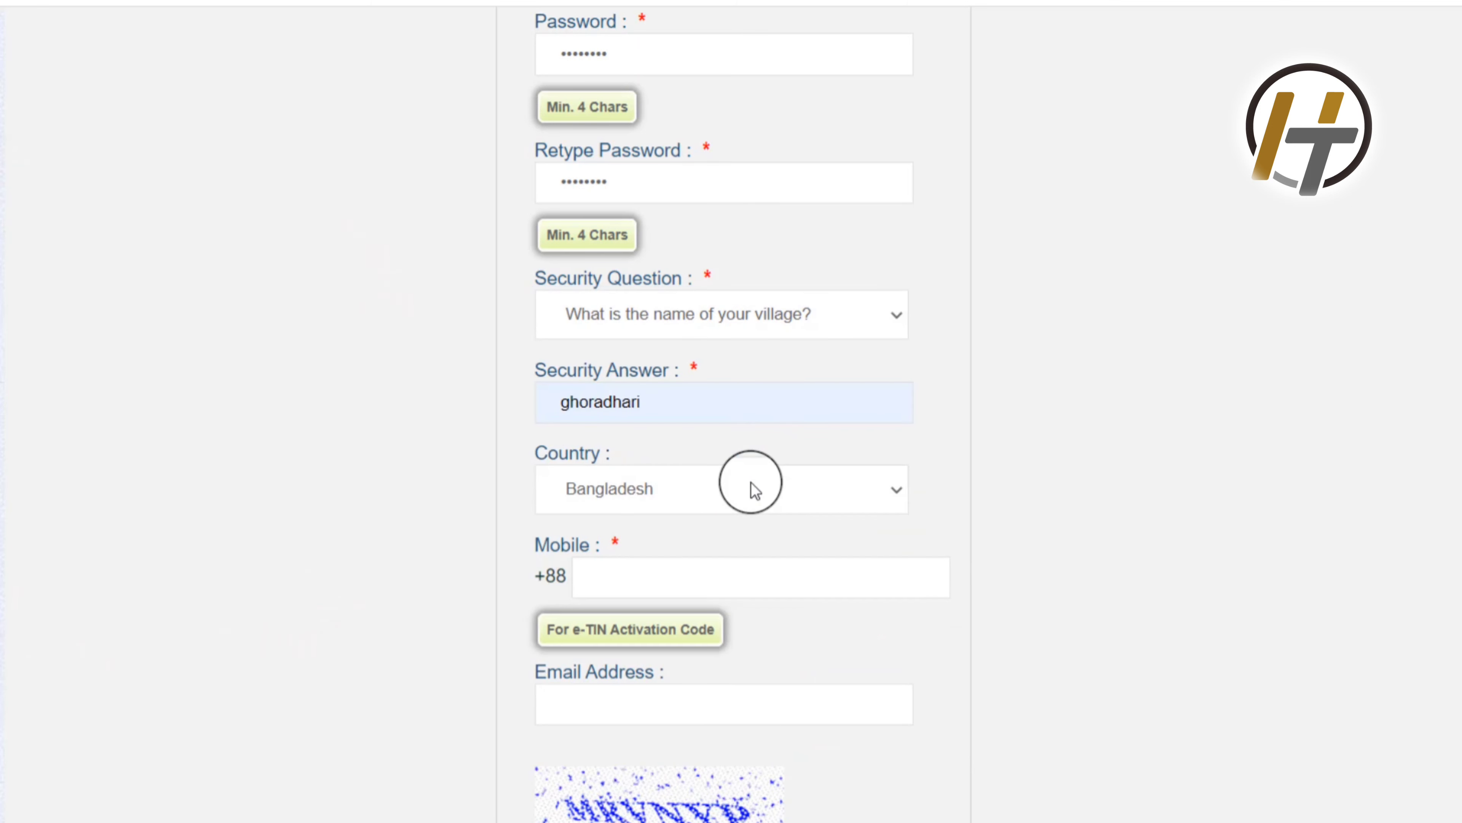
left_click(632, 583)
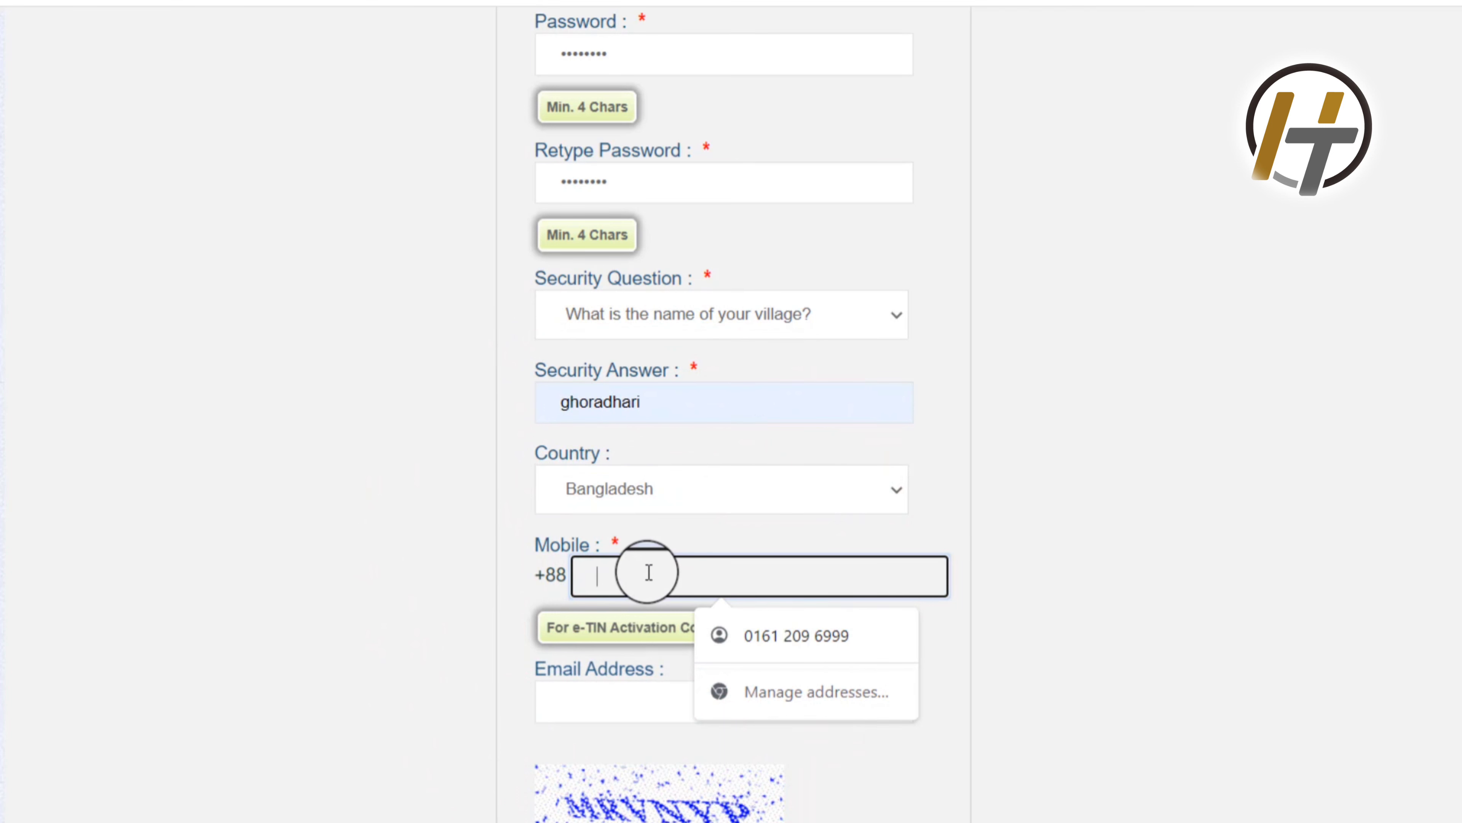
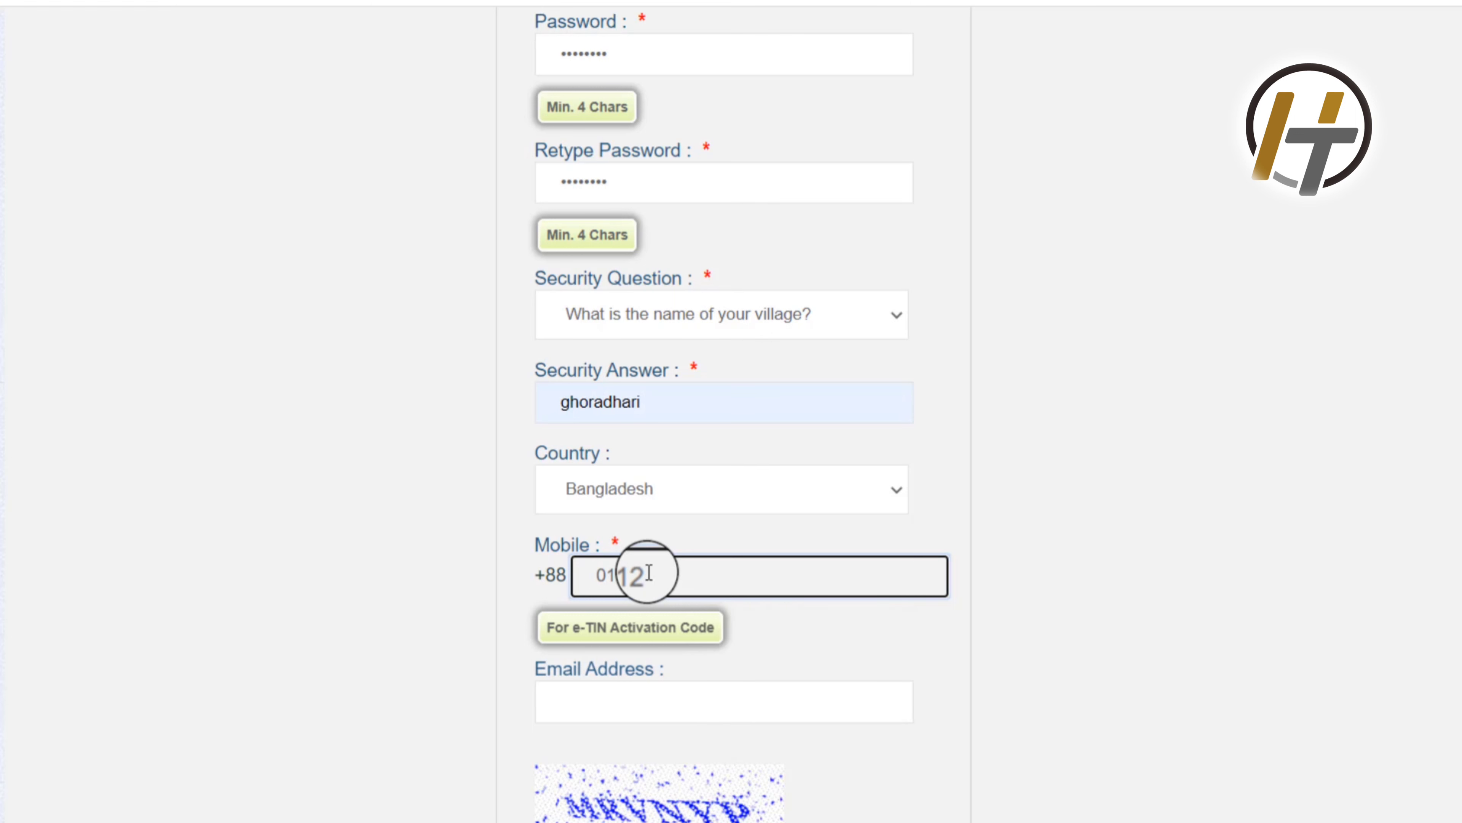
left_click(239, 554)
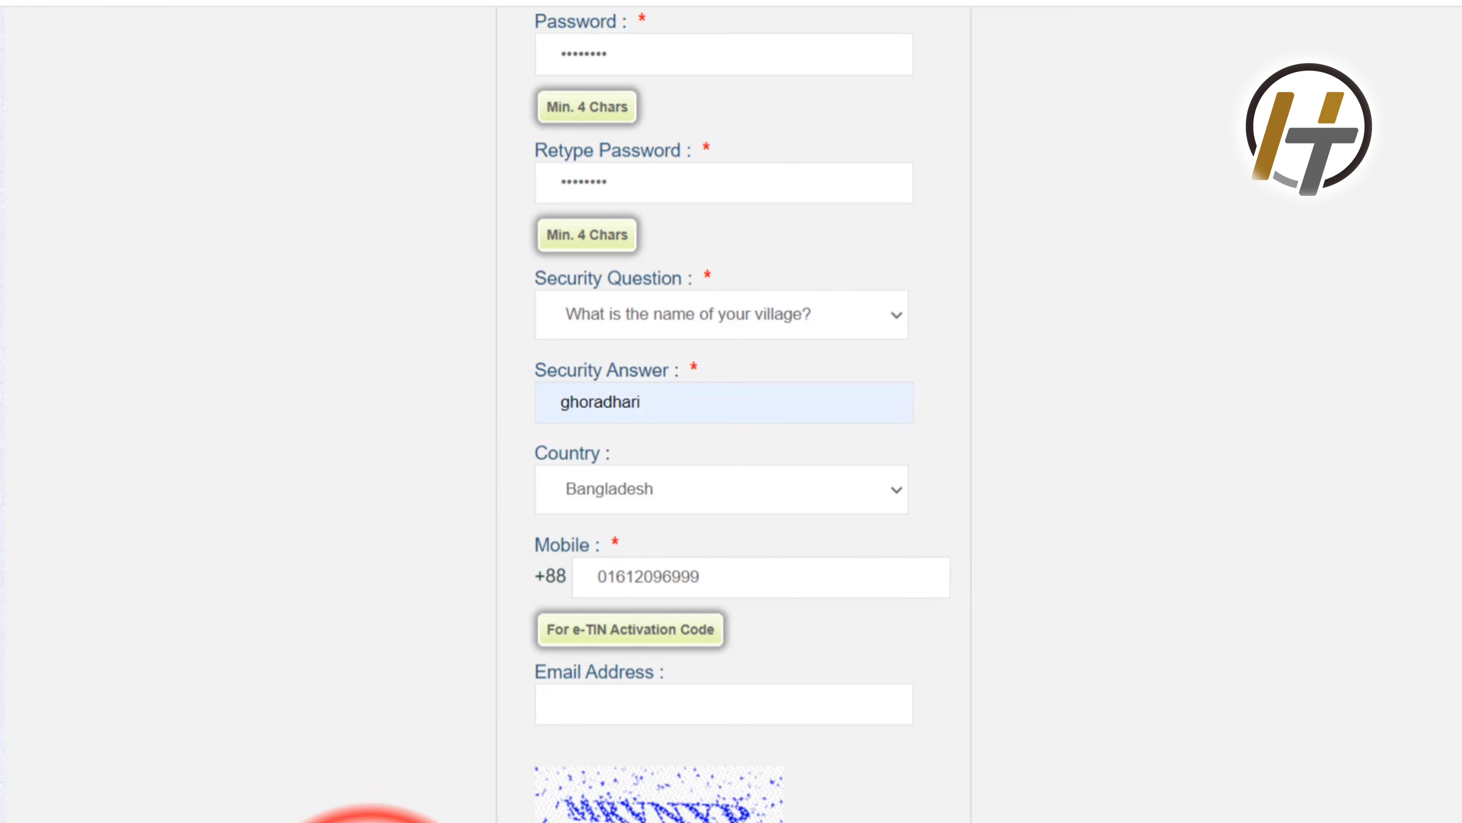
left_click(293, 74)
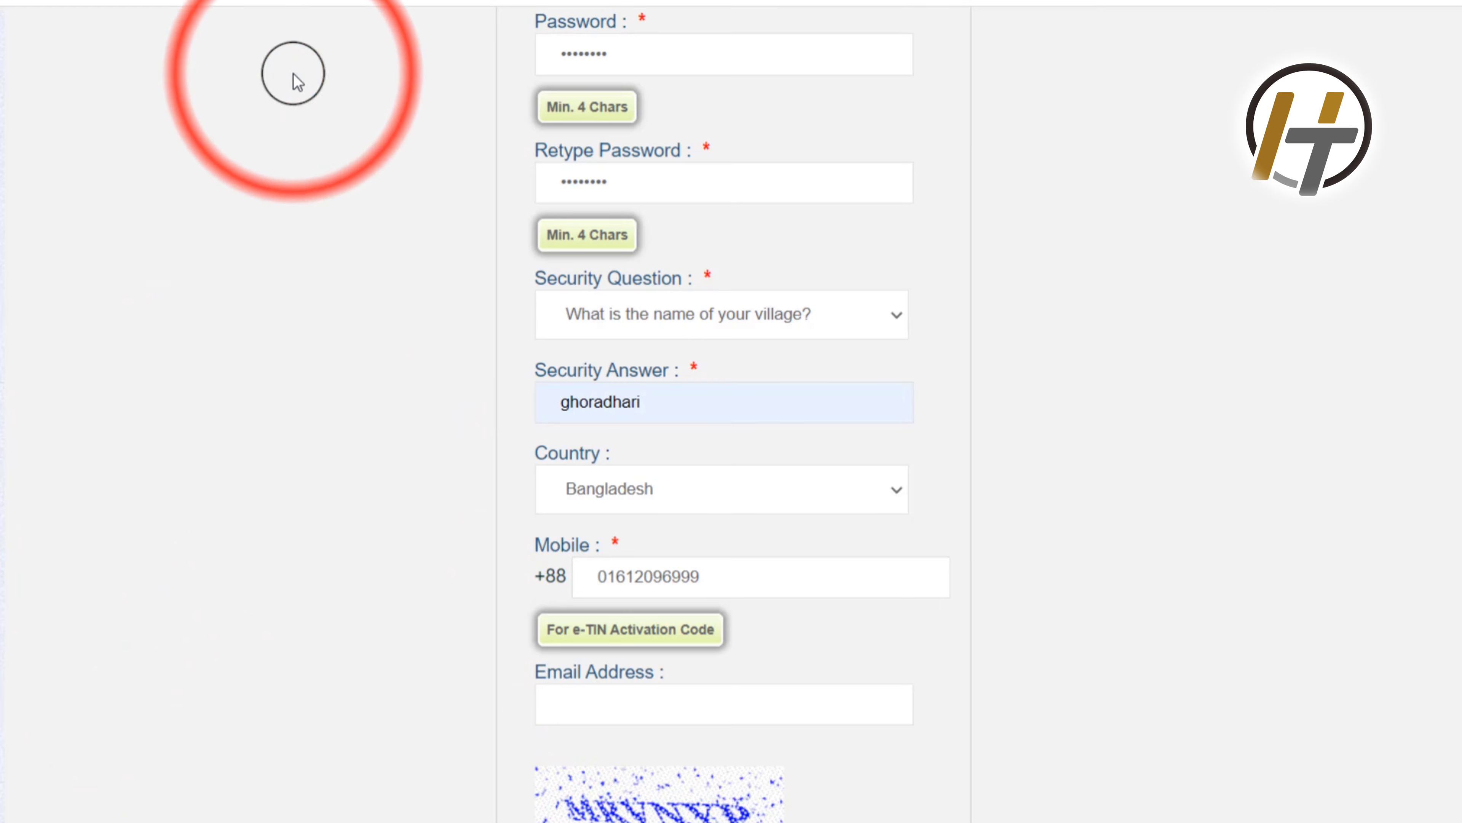
Step: Fill the Email field with the applicant's address from the browser's saved suggestion
scroll(161, 311, "down", 2)
left_click(596, 575)
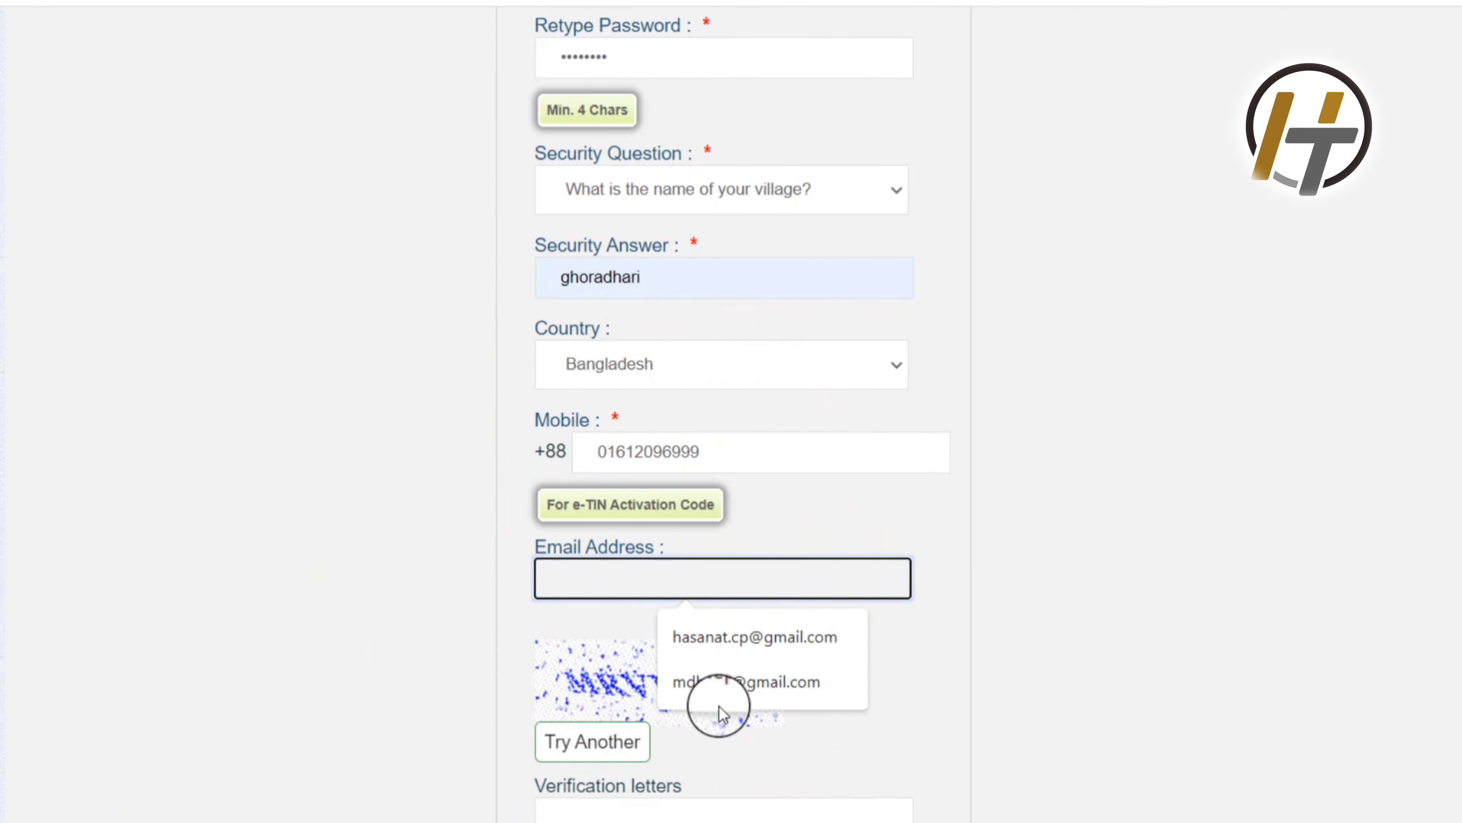
left_click(718, 687)
left_click(428, 571)
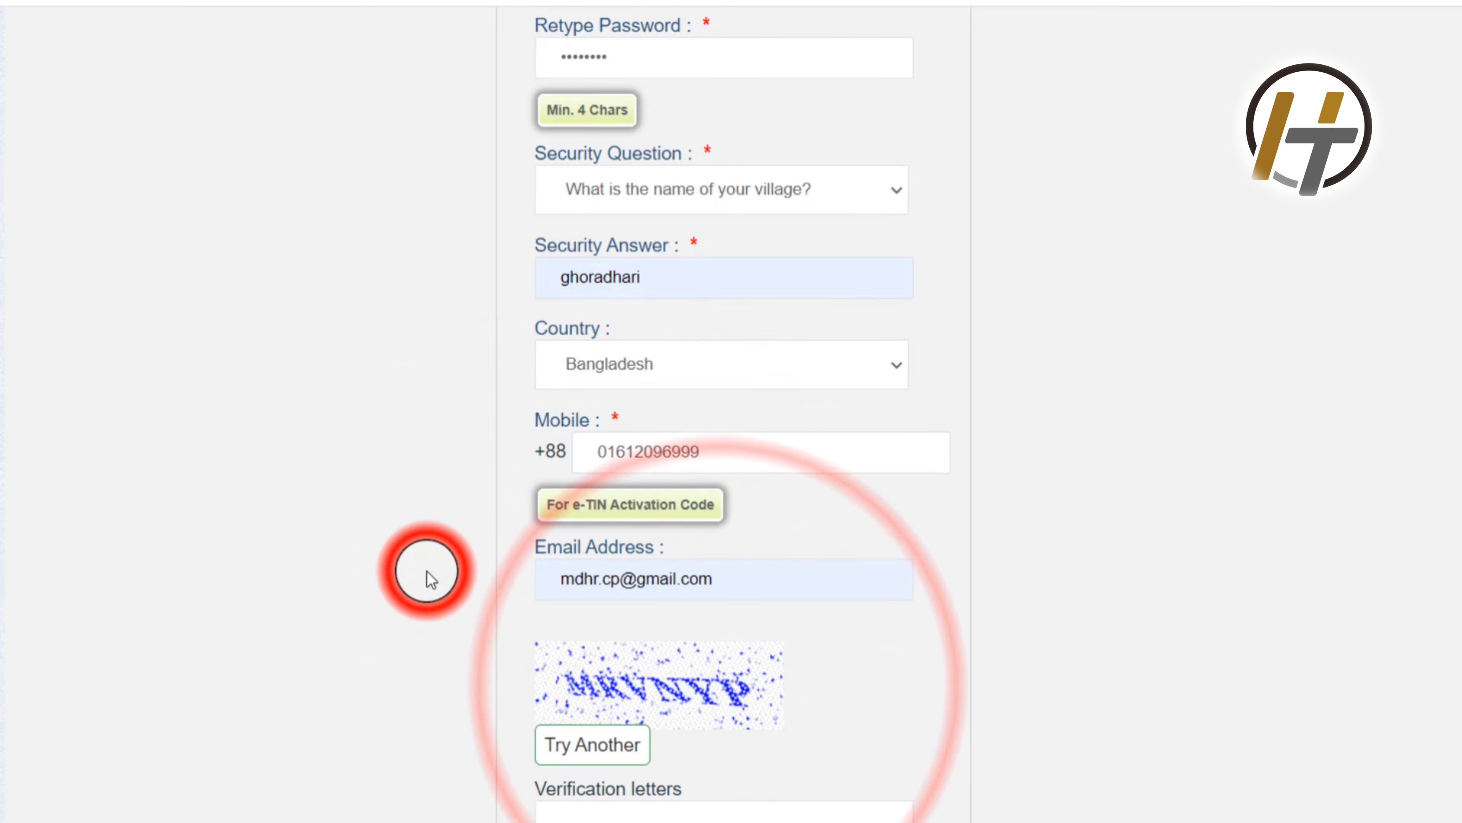
scroll(428, 571, "down", 1)
scroll(427, 571, "down", 4)
left_click(645, 574)
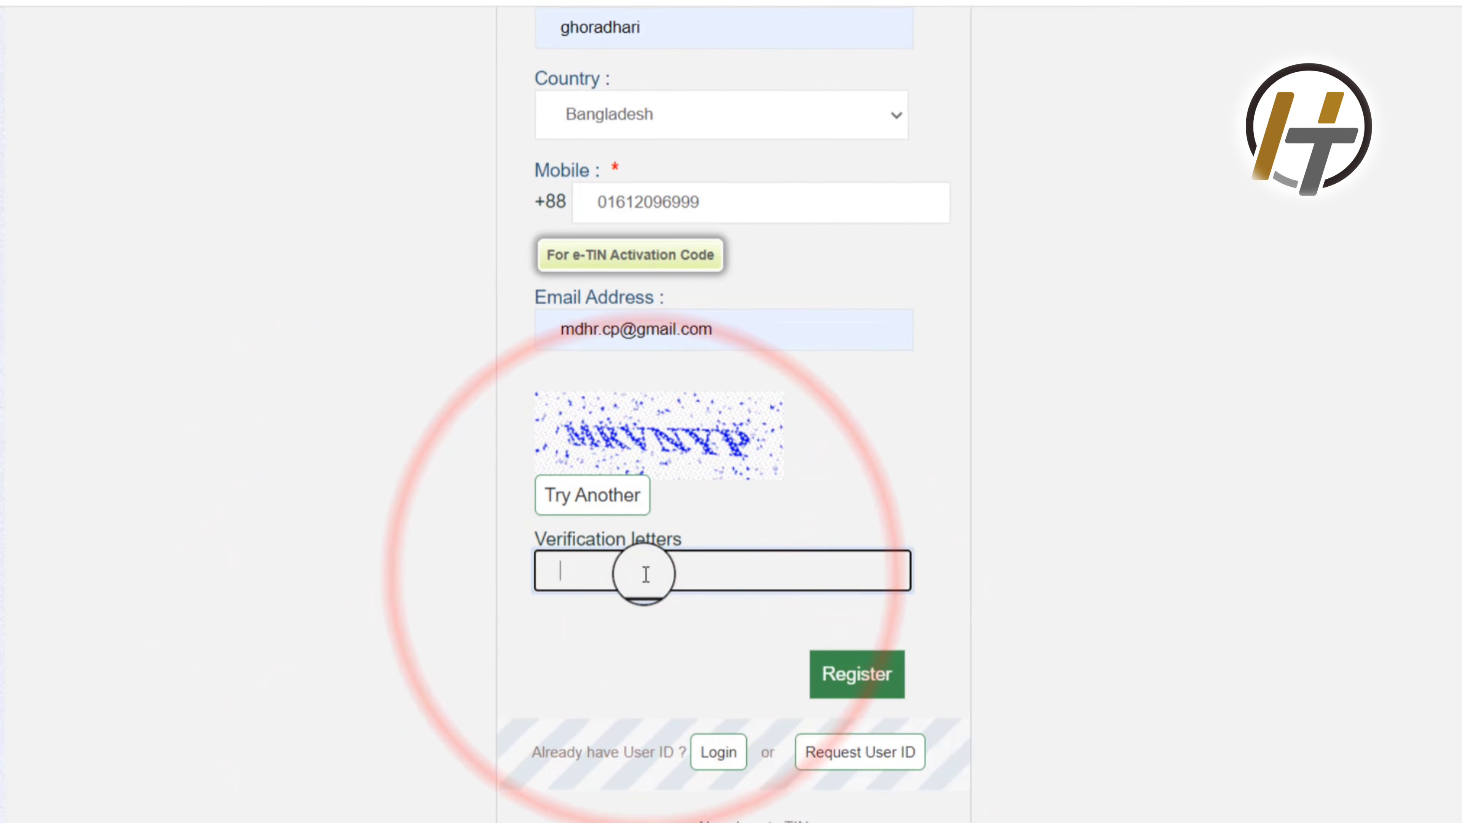
Step: Enter the captcha verification letters, submit the registration, and save the new login in Chrome
type("M")
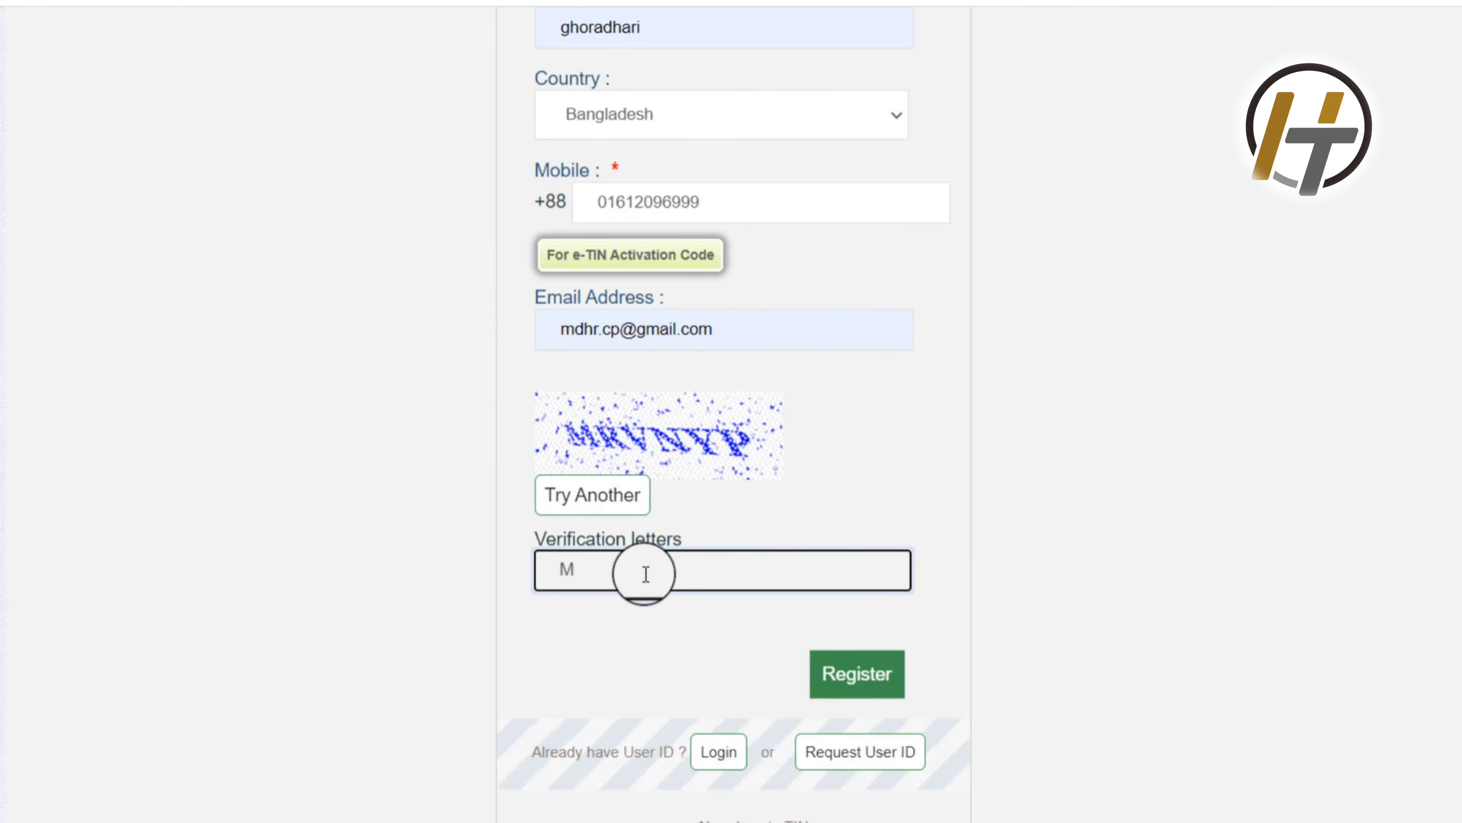
type("RVNTP")
key("BackSpace")
type("TP")
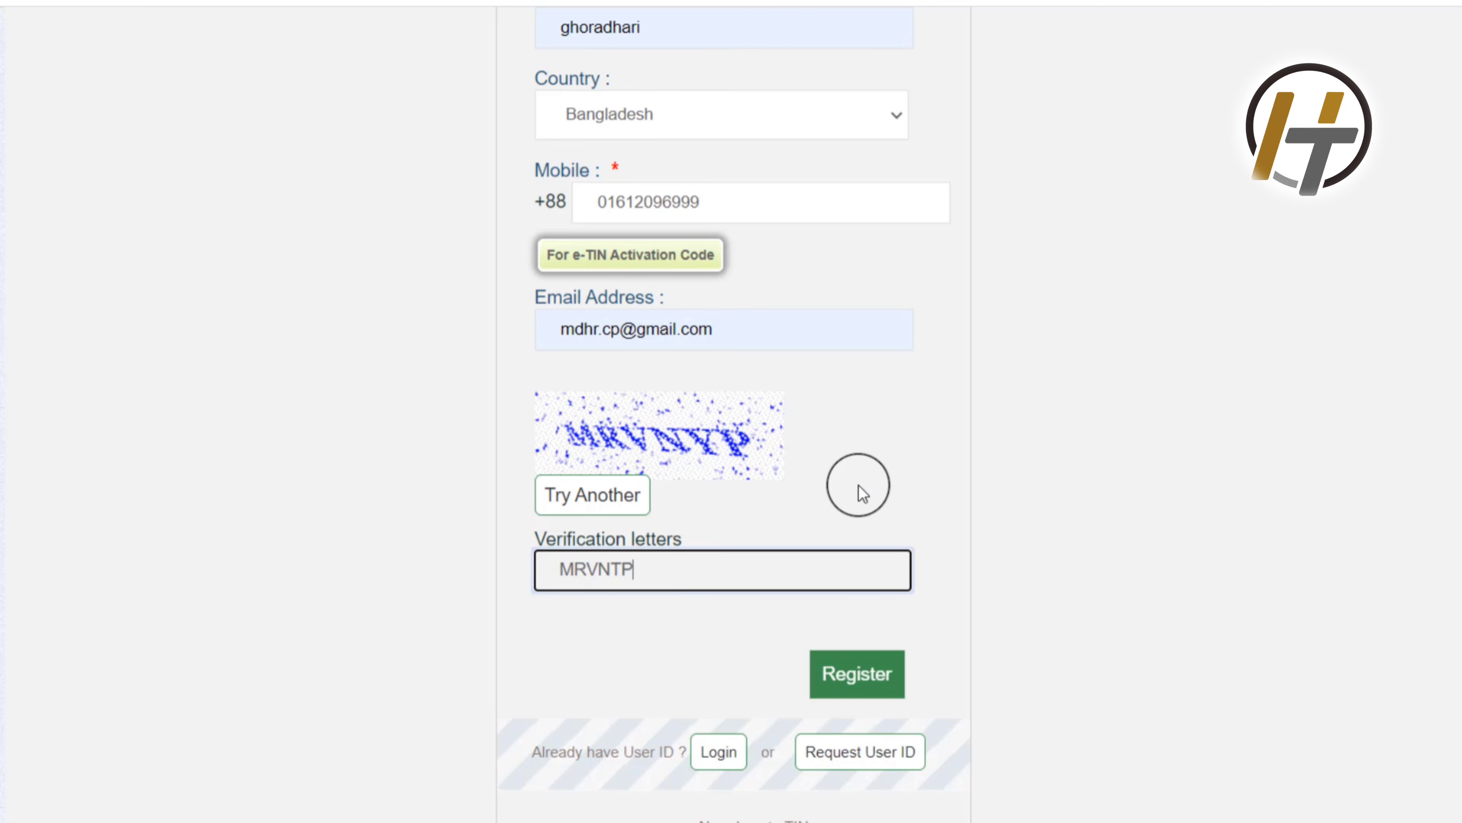
left_click(880, 681)
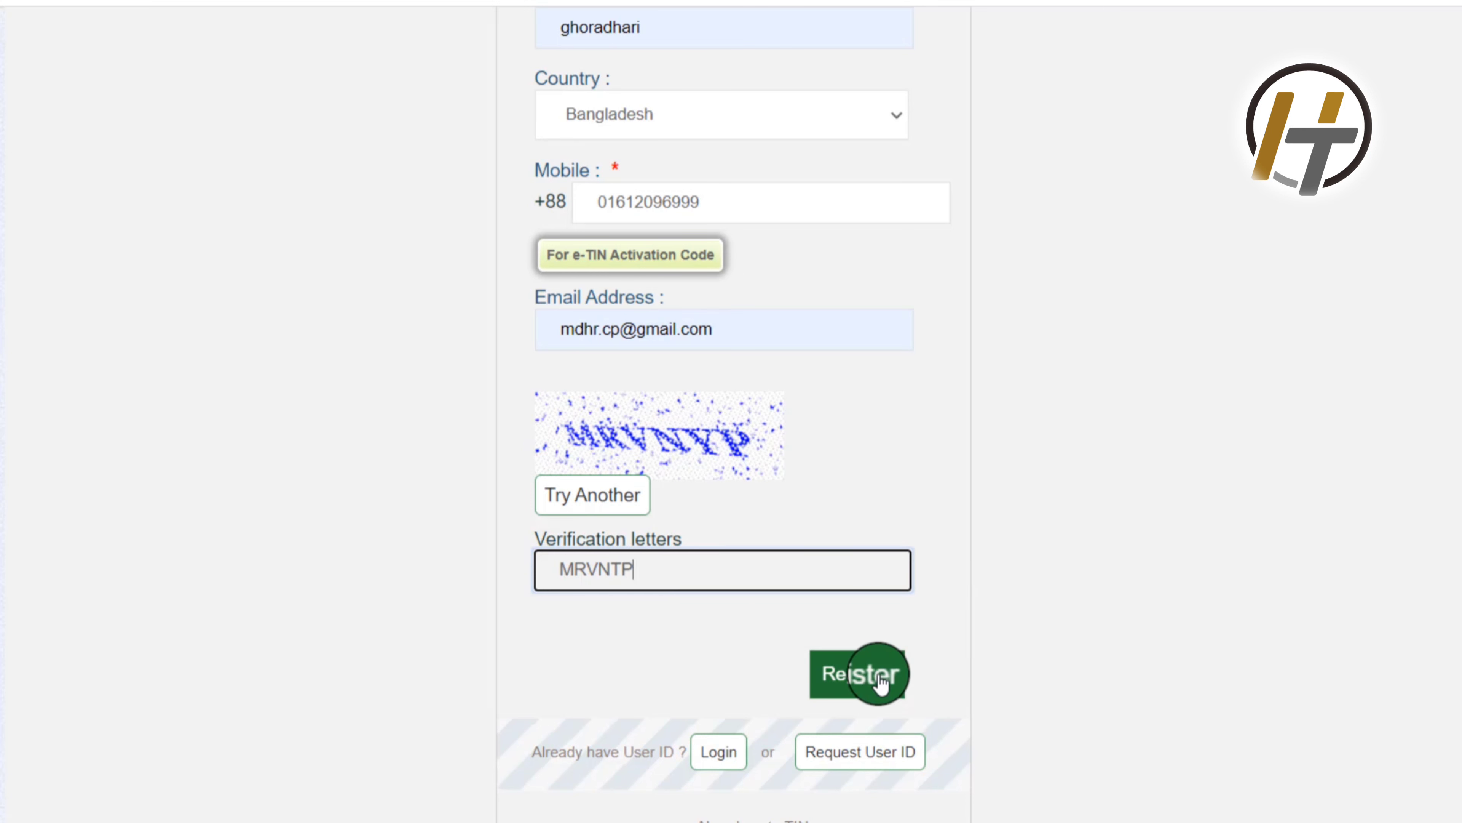
left_click(881, 679)
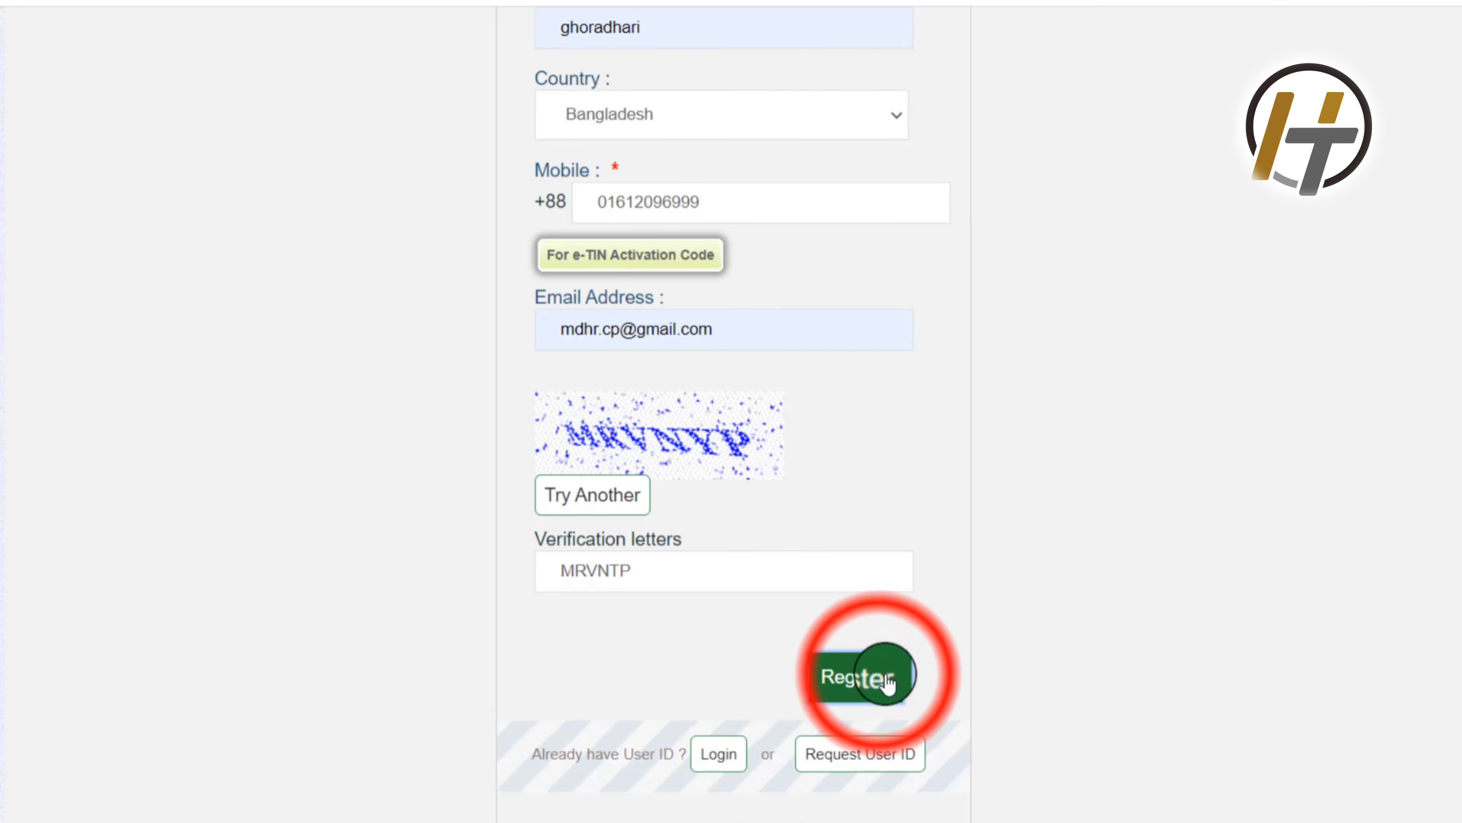
left_click(858, 700)
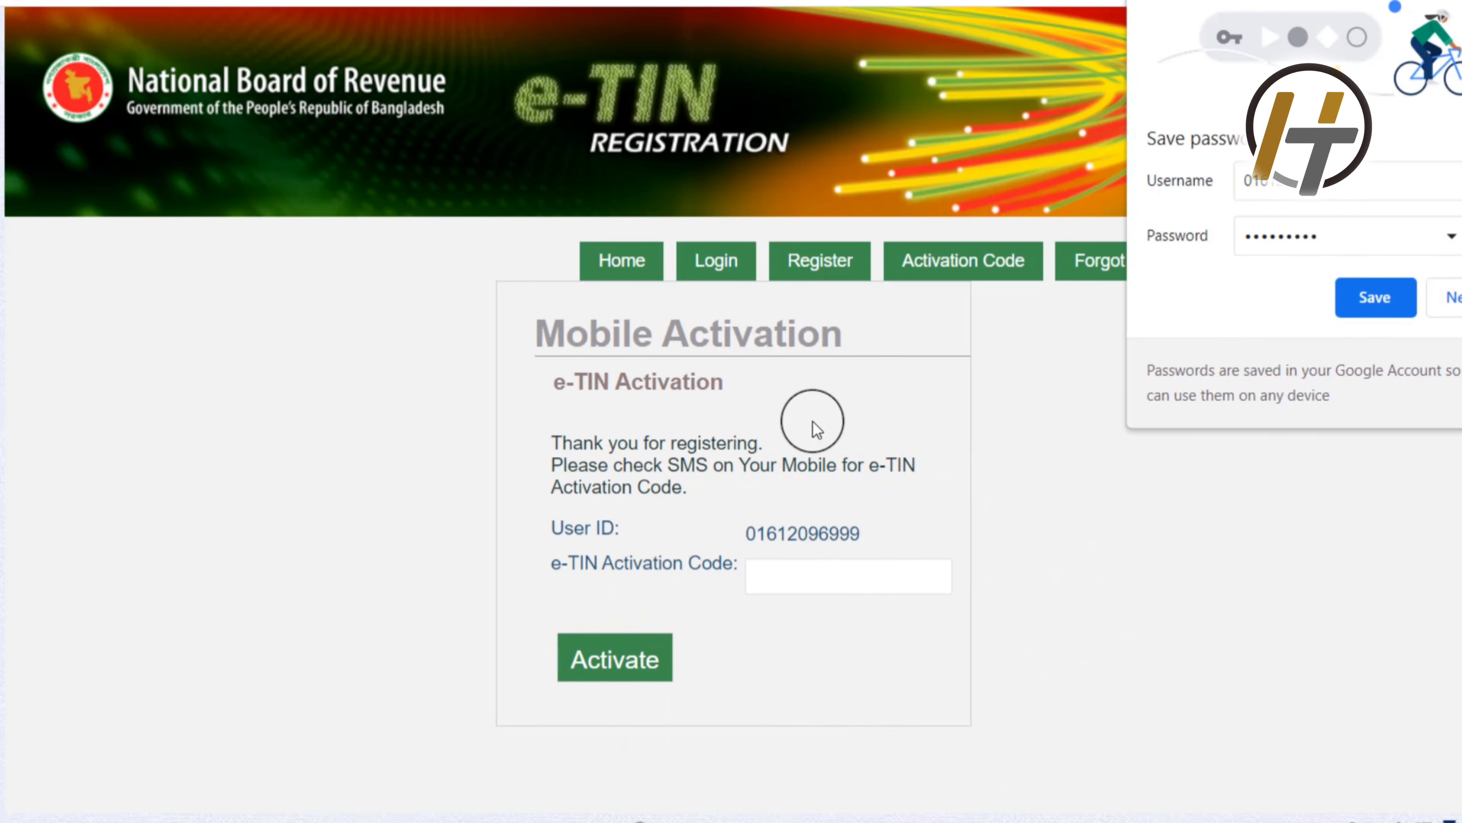
left_click(1363, 288)
Step: Enter the SMS e-TIN activation code, activate the account, and go to the Login page
left_click(781, 568)
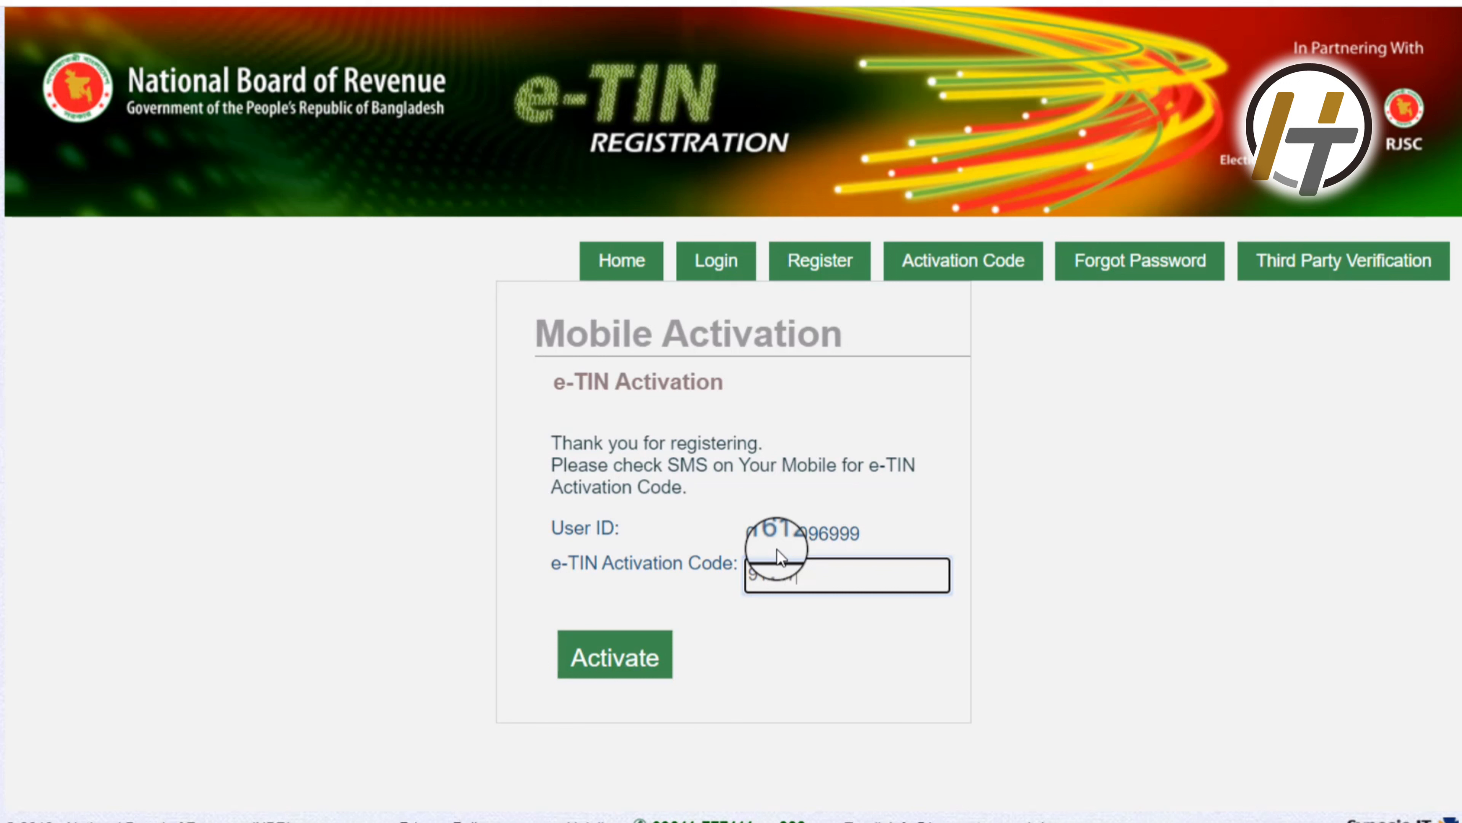
left_click(619, 662)
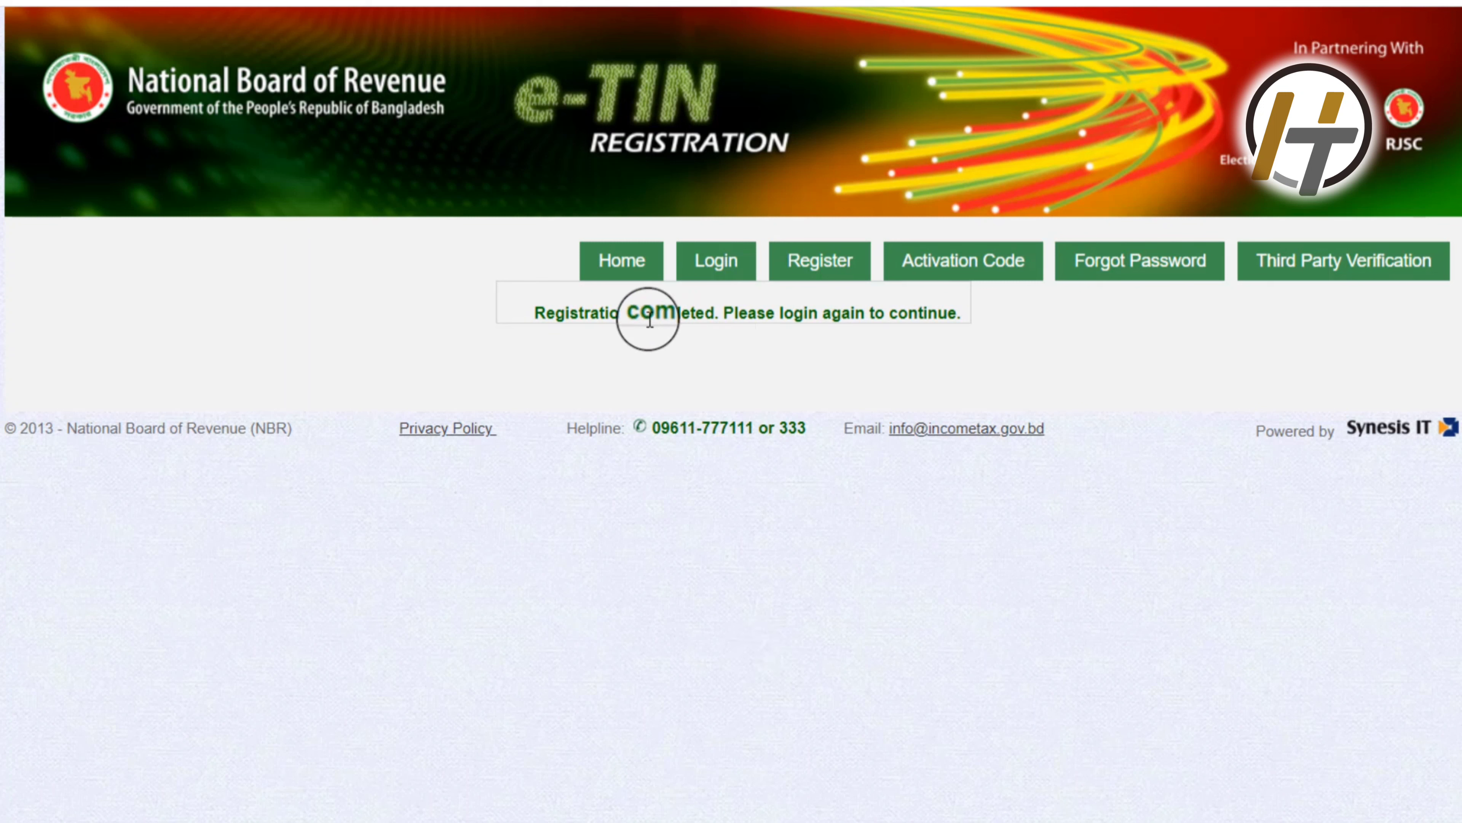
left_click(724, 281)
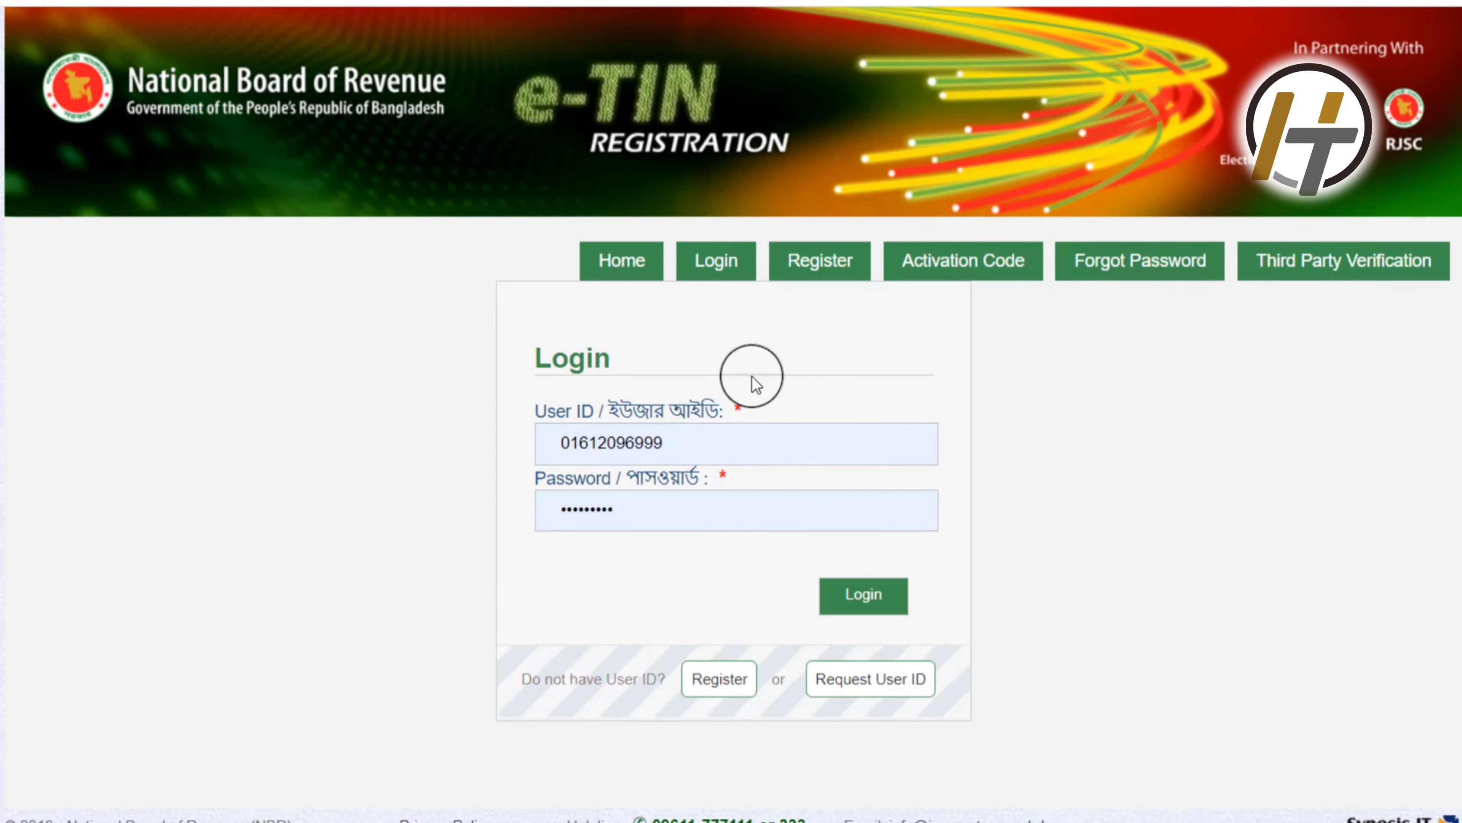
Step: Log in, check View TIN Certificate, and start a new TIN application from the notice
left_click(885, 599)
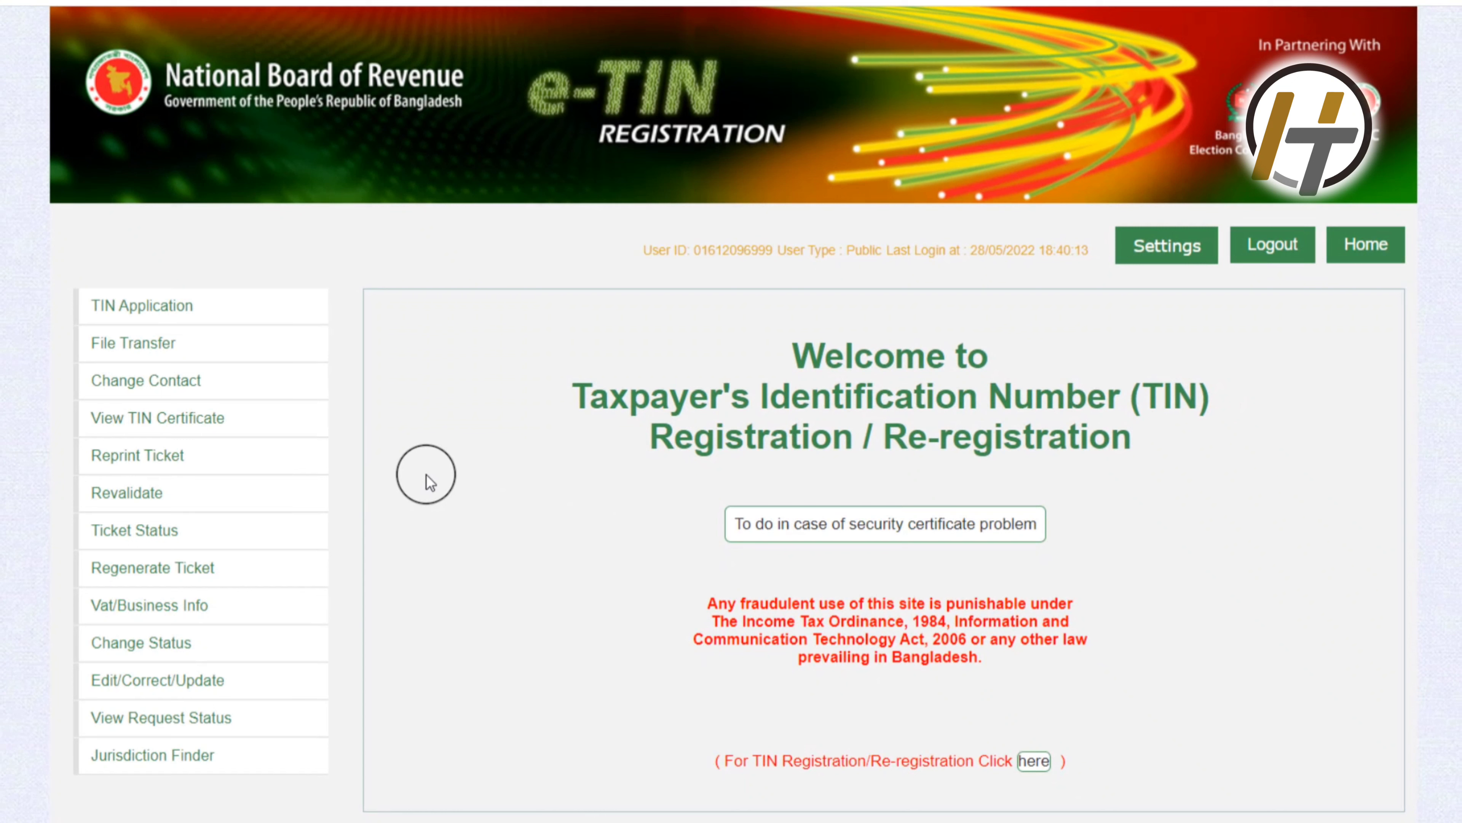
left_click(175, 424)
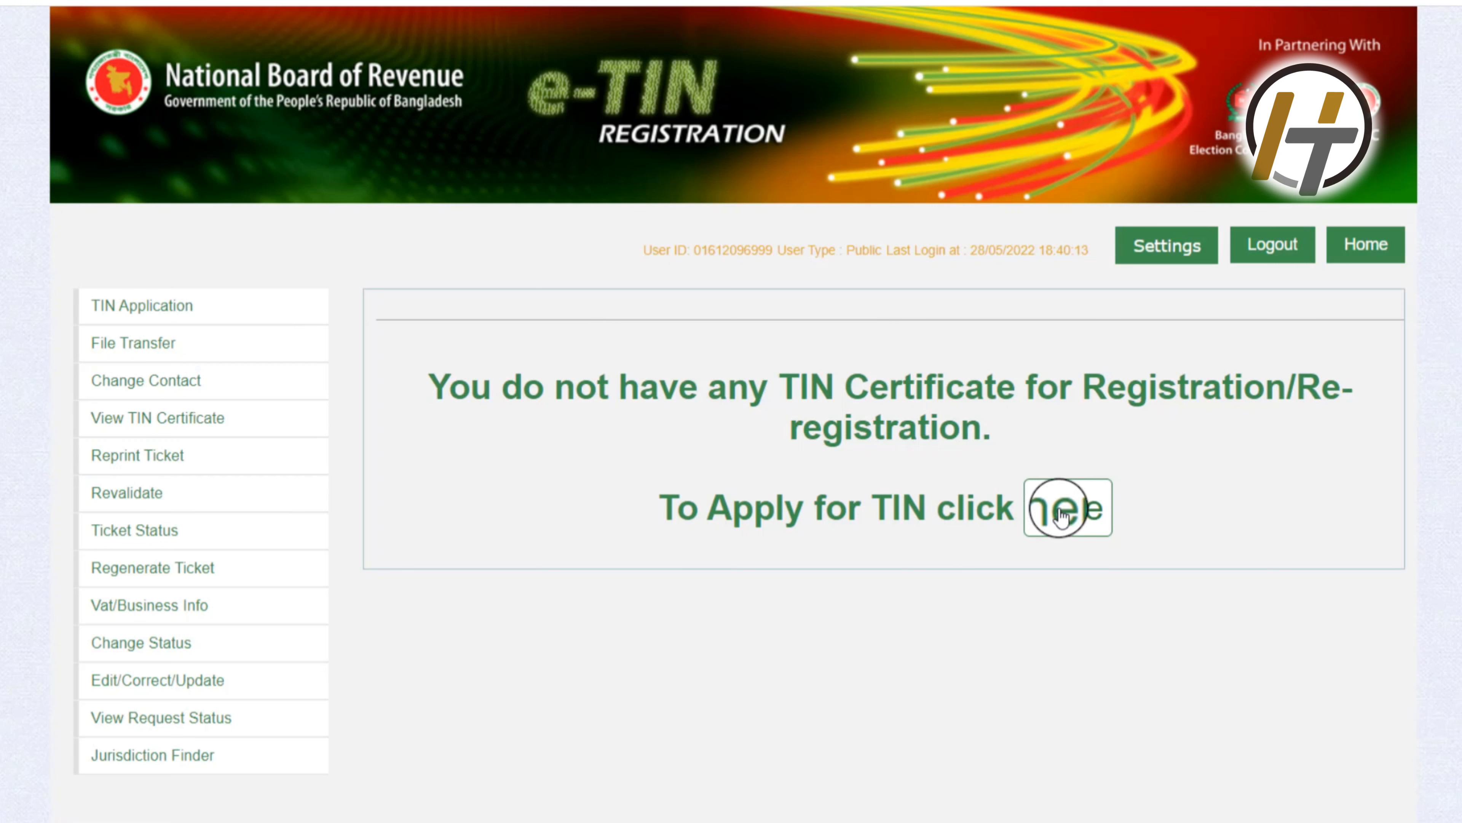
left_click(1055, 514)
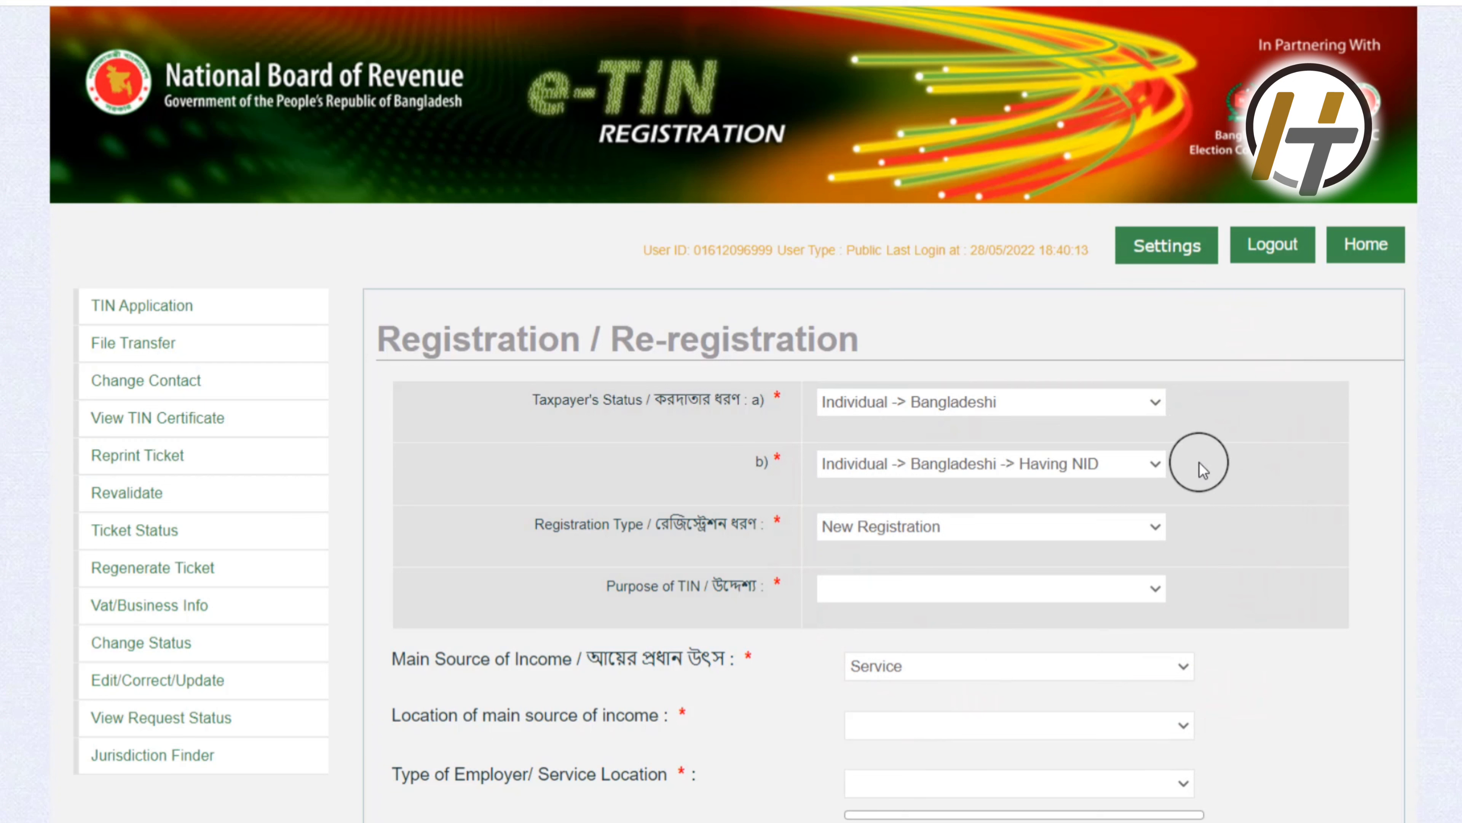
Step: Set taxpayer status Individual -> Bangladeshi, sub-category Having NID, registration type New Registration
left_click(1063, 405)
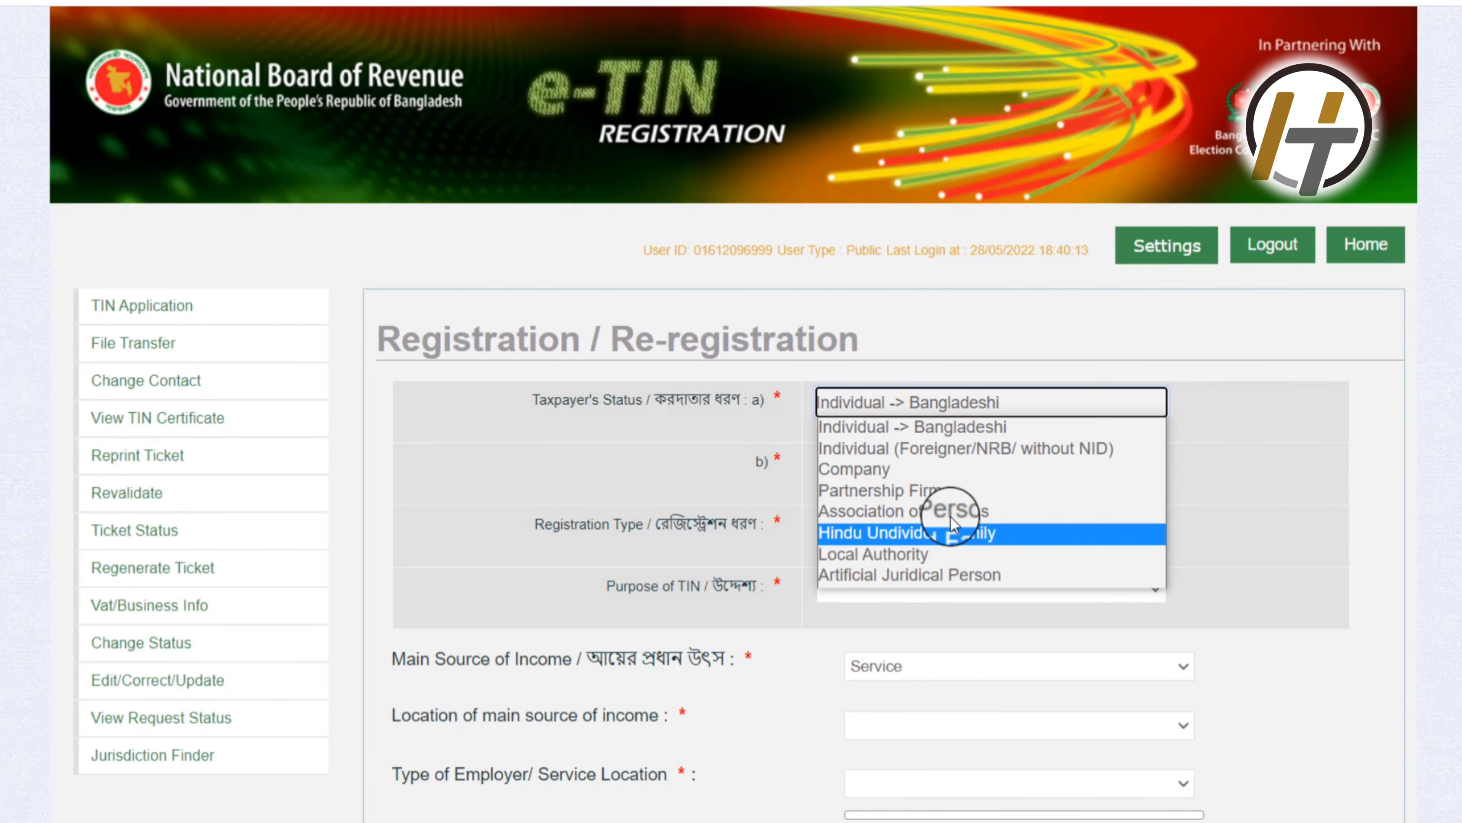
left_click(939, 423)
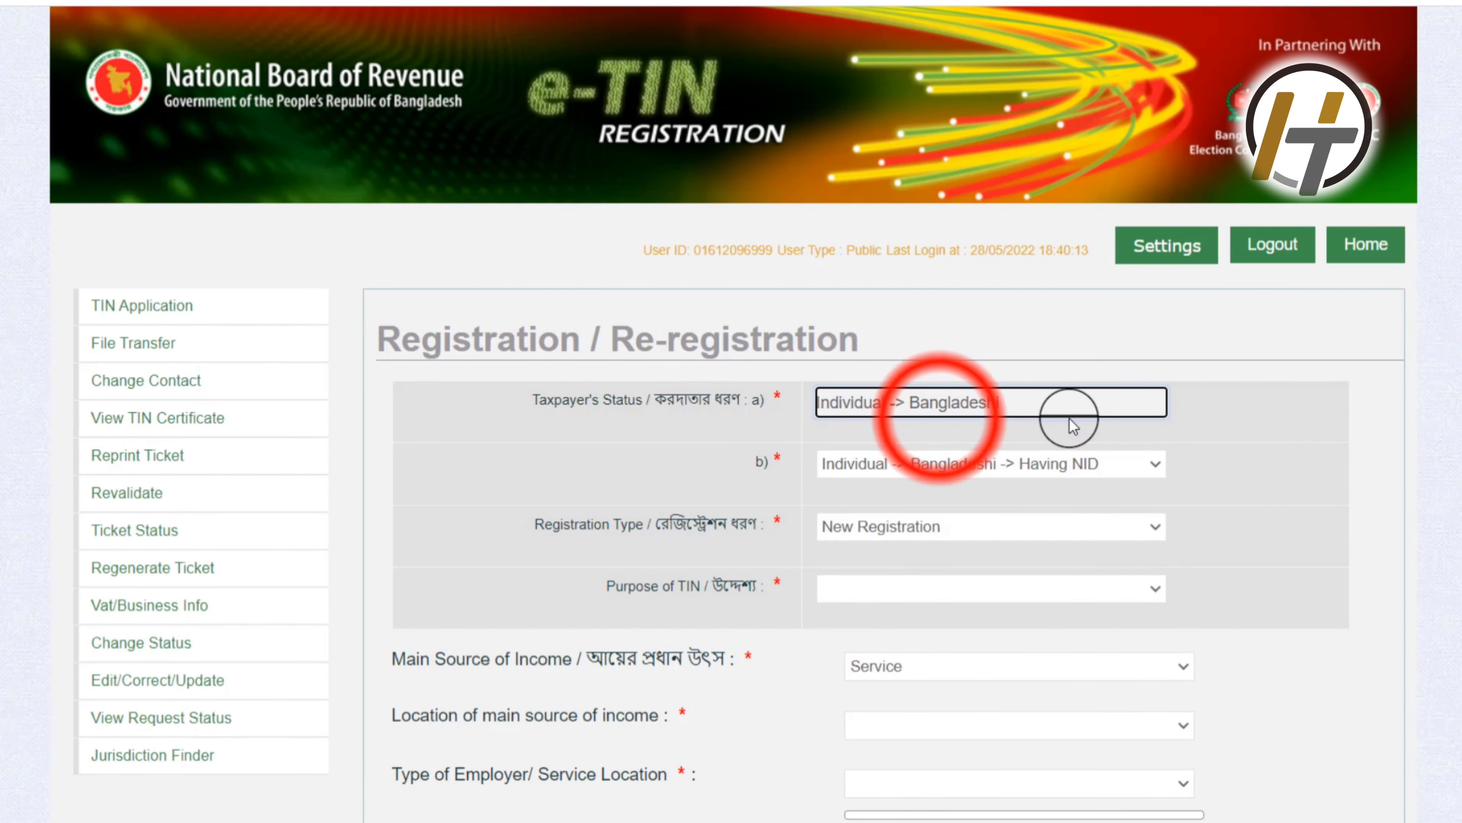
left_click(1057, 468)
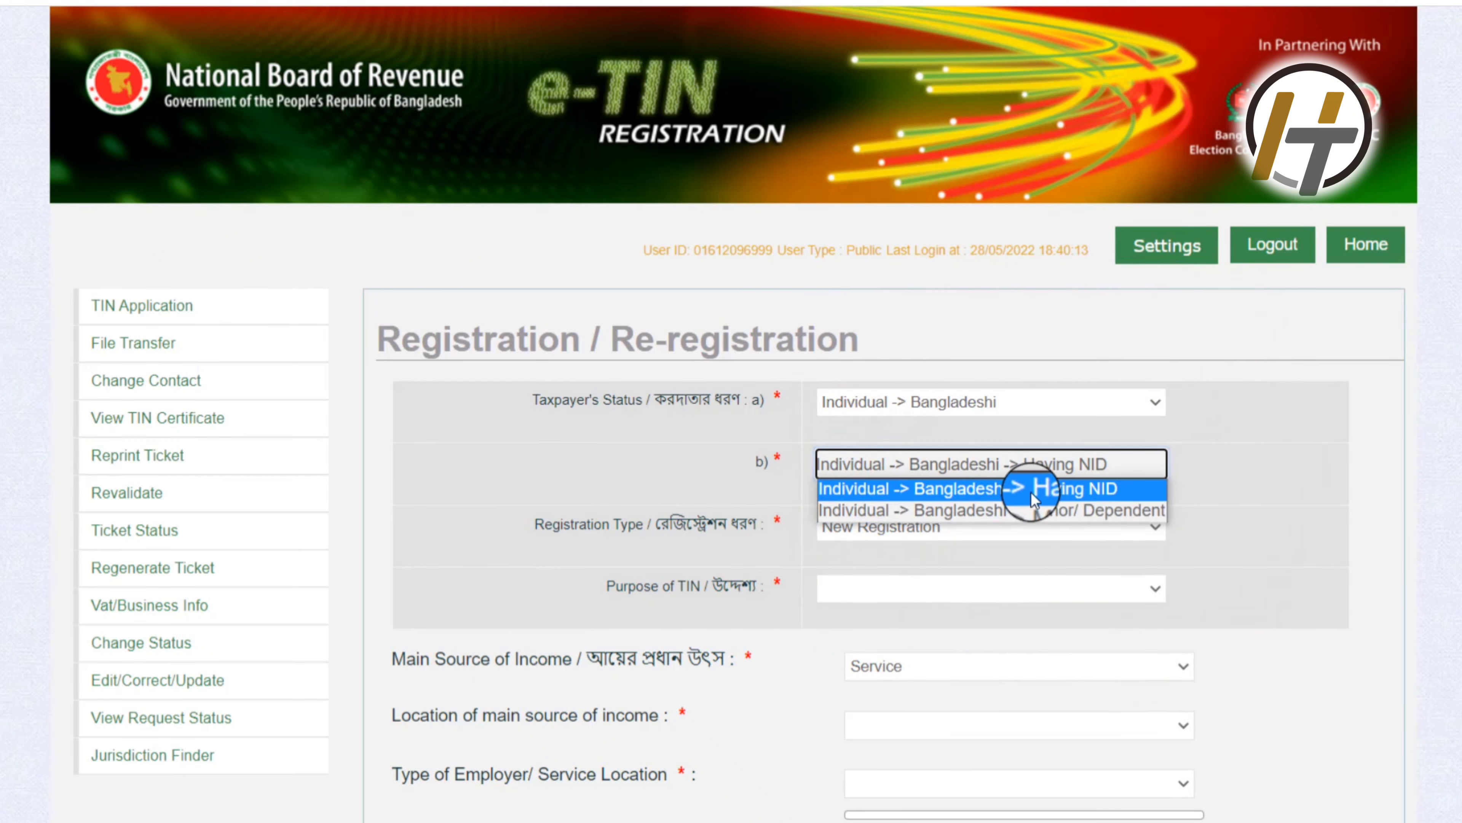
left_click(976, 490)
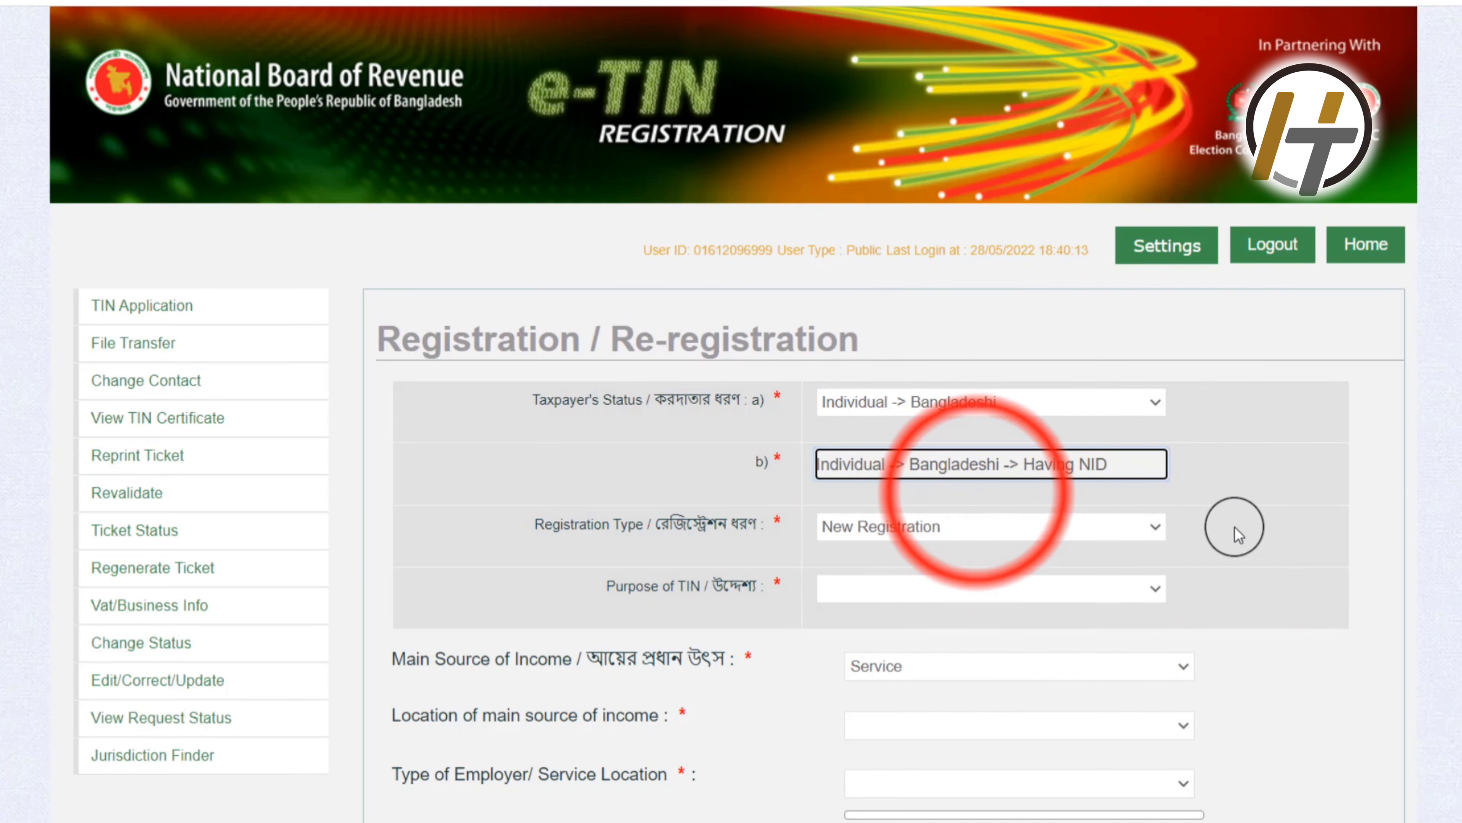
left_click(1025, 531)
left_click(955, 553)
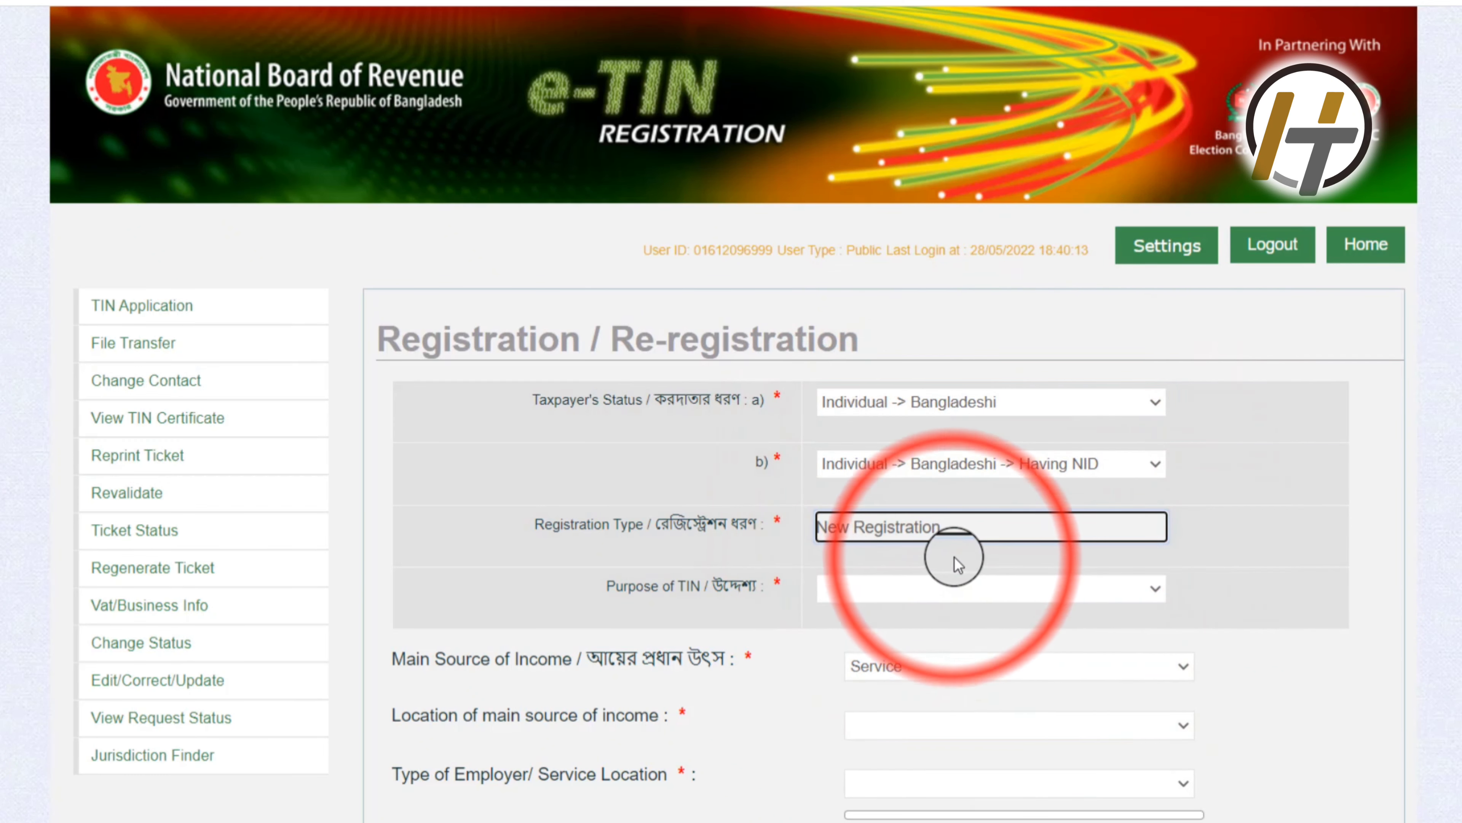
Step: Set income location Chandpur, purpose Others, employer type Autonomous body, and proceed to Basic Information
scroll(955, 556, "down", 3)
left_click(905, 519)
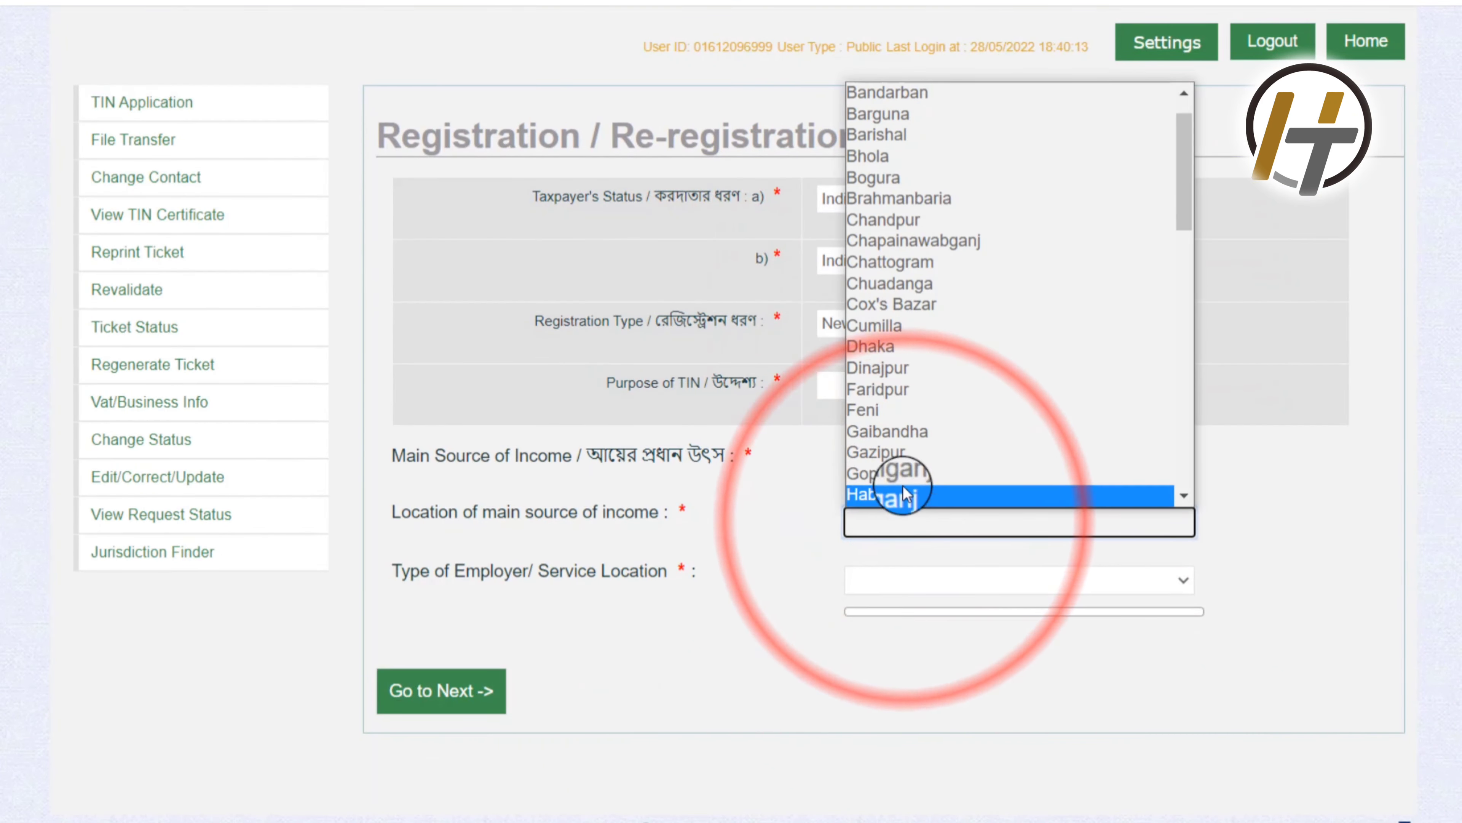
left_click(899, 220)
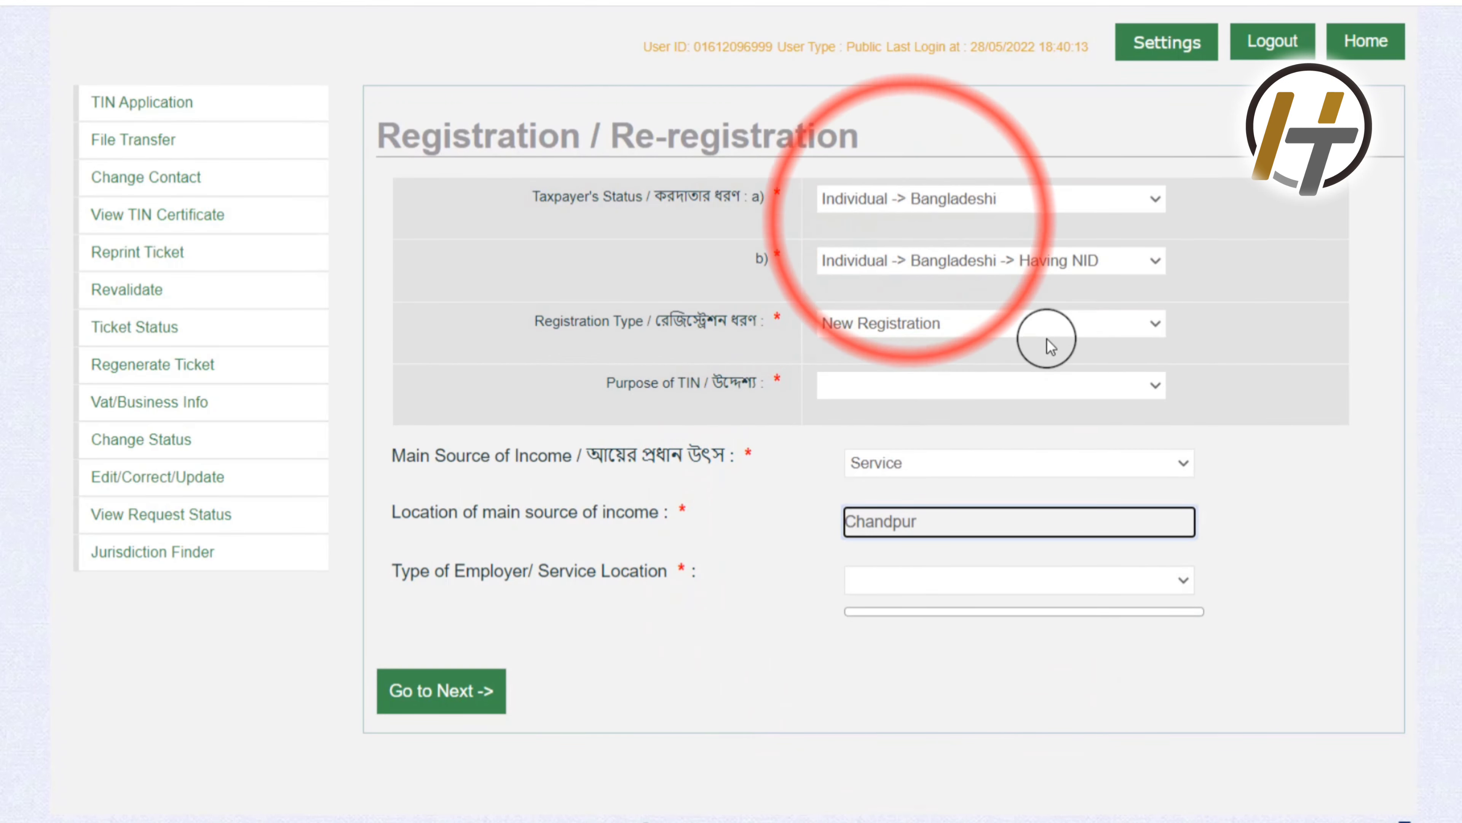
left_click(966, 397)
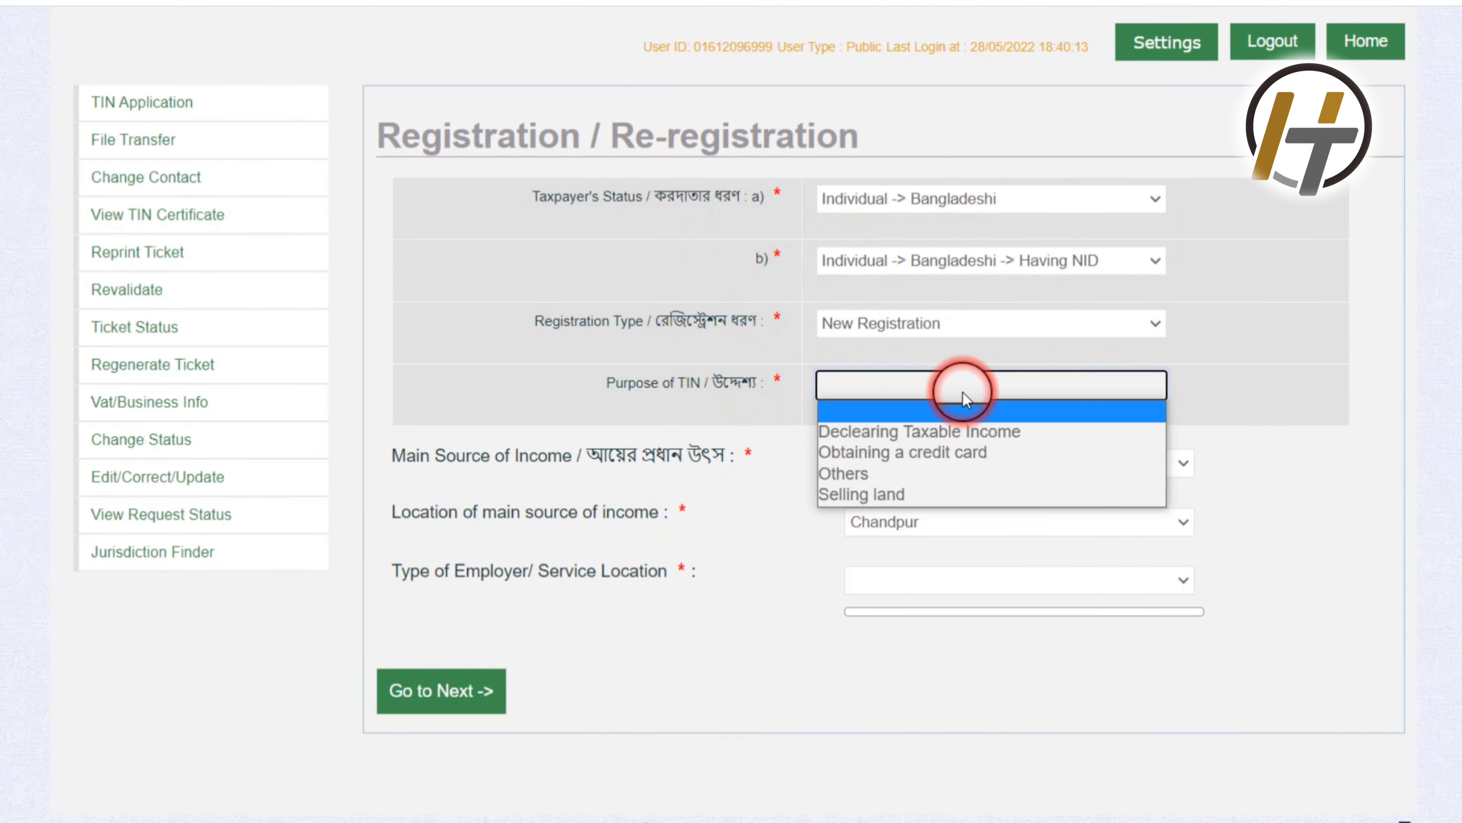
left_click(927, 476)
scroll(773, 464, "up", 3)
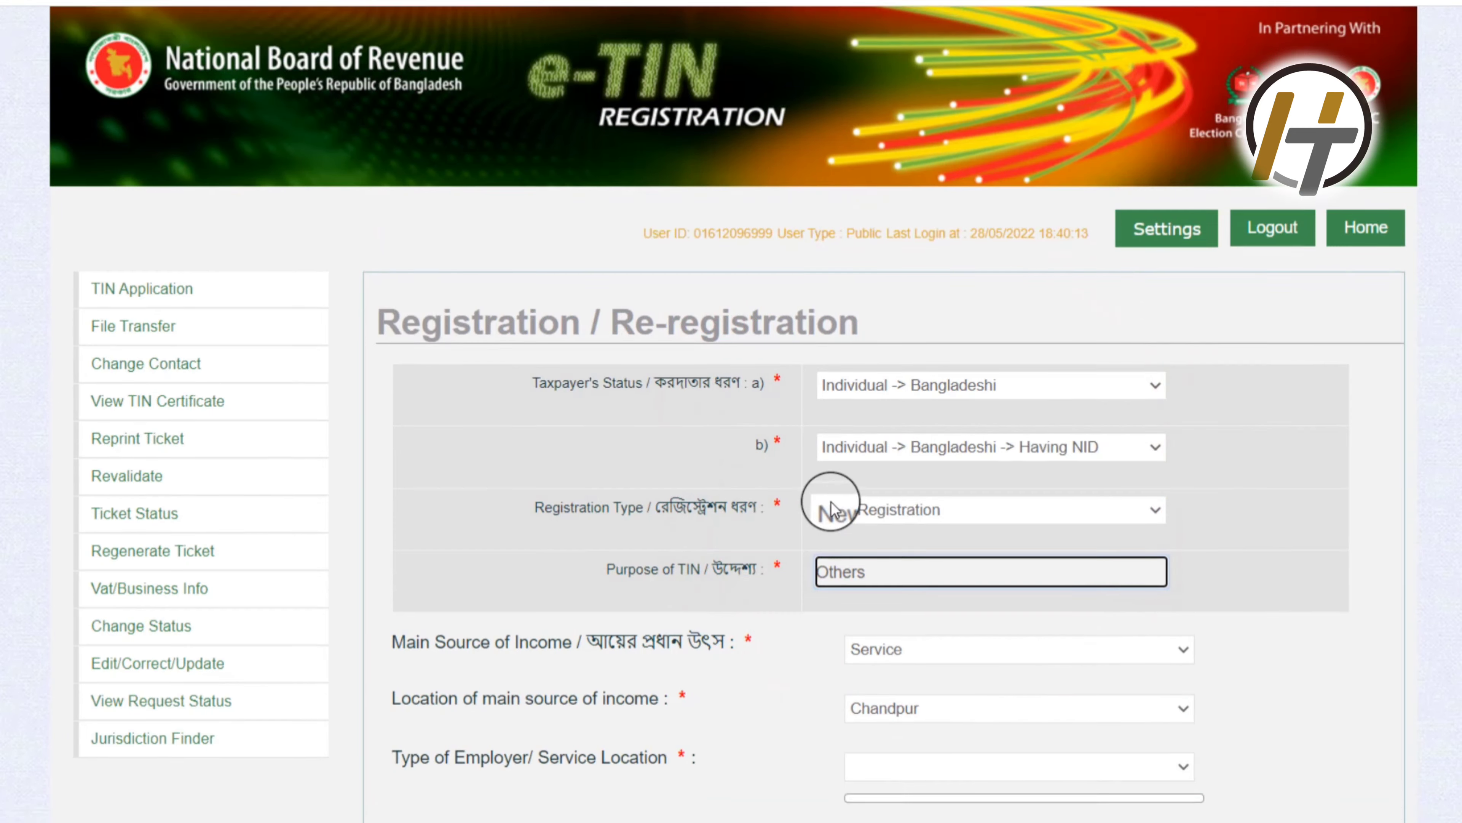
scroll(978, 655, "down", 3)
left_click(956, 585)
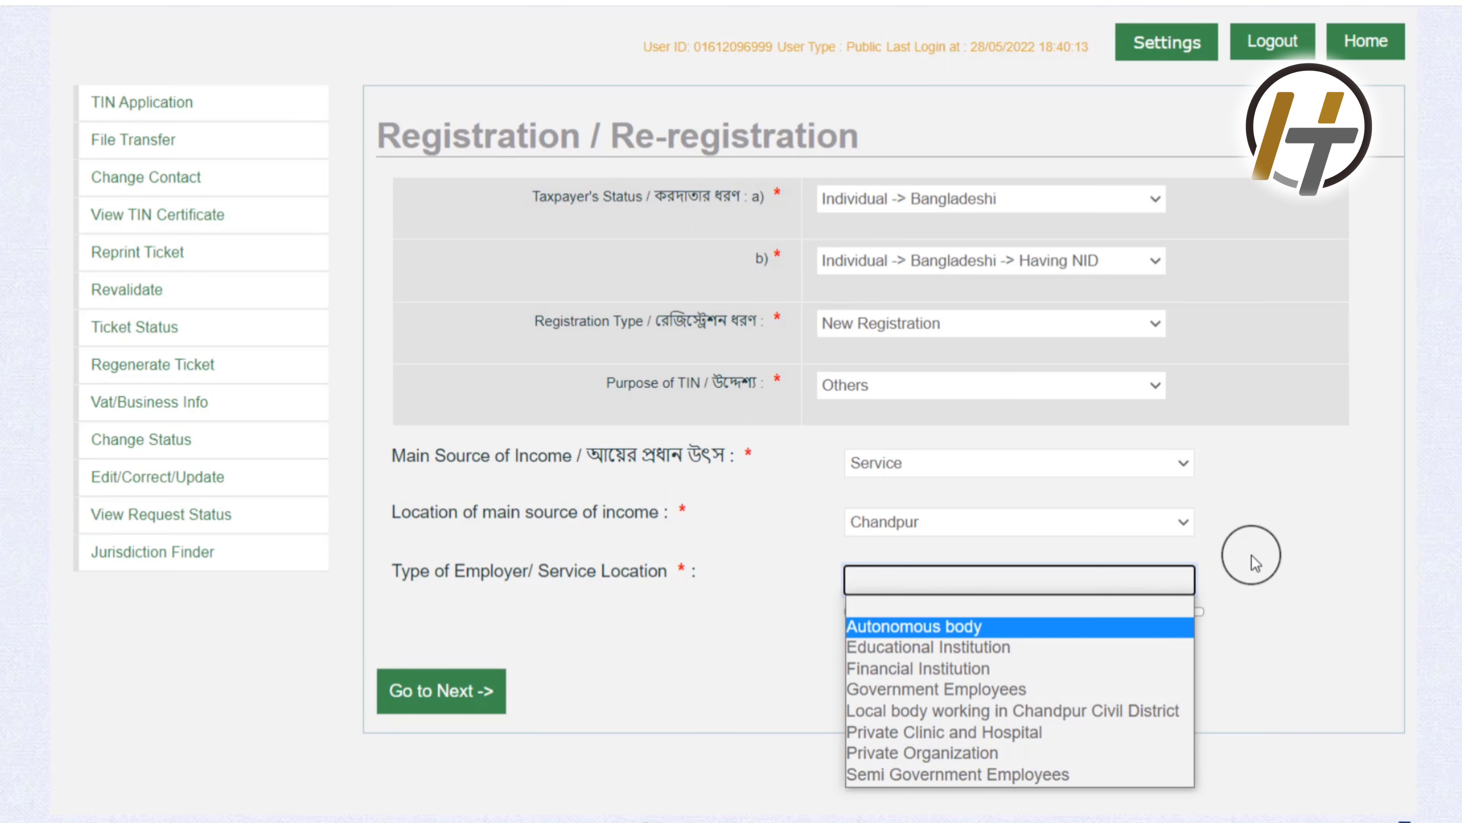
left_click(938, 631)
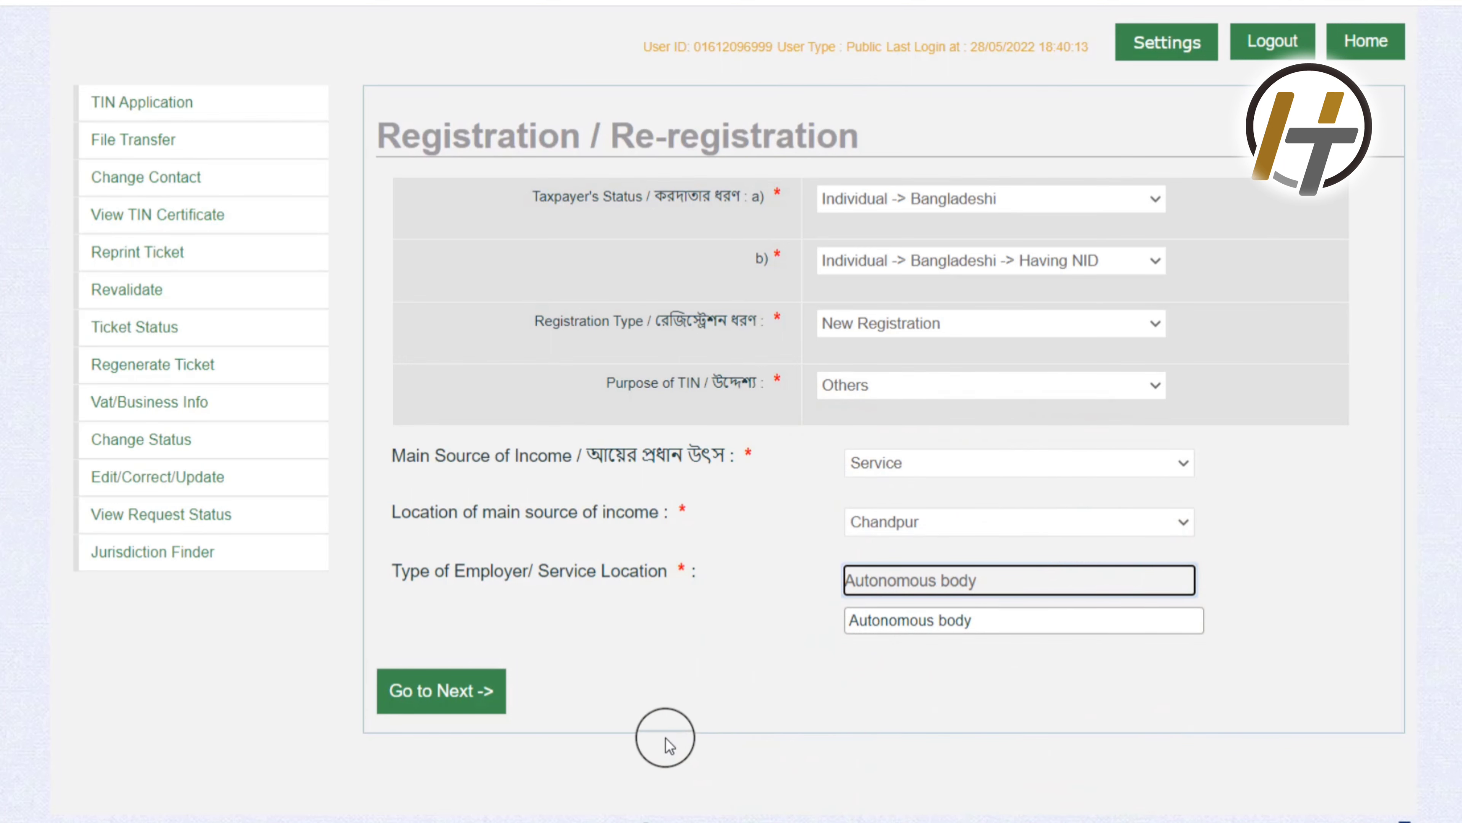
left_click(483, 693)
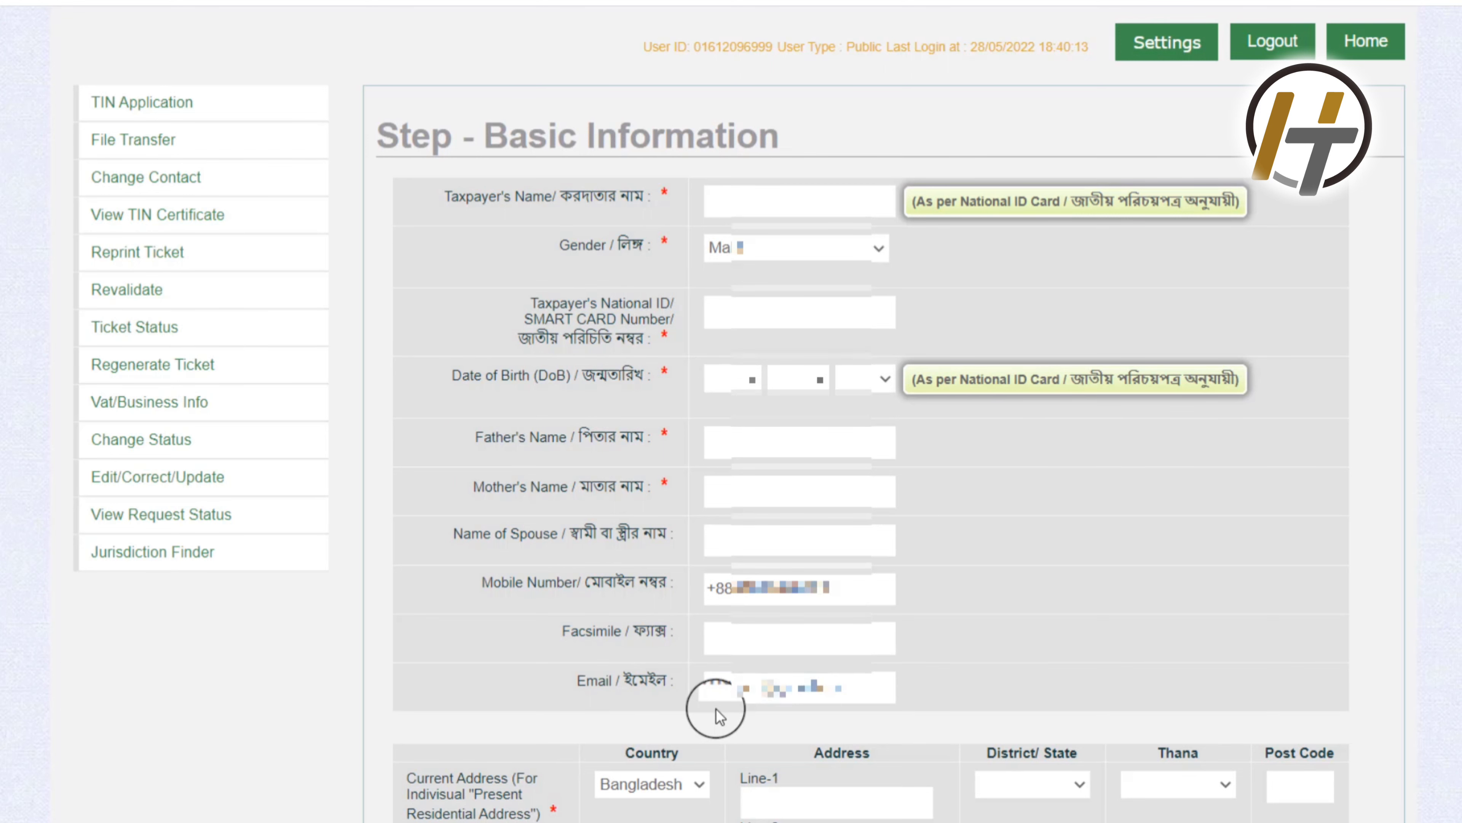
Step: Scroll through the Basic Information form to review the prefilled contact details and addresses
scroll(979, 674, "down", 6)
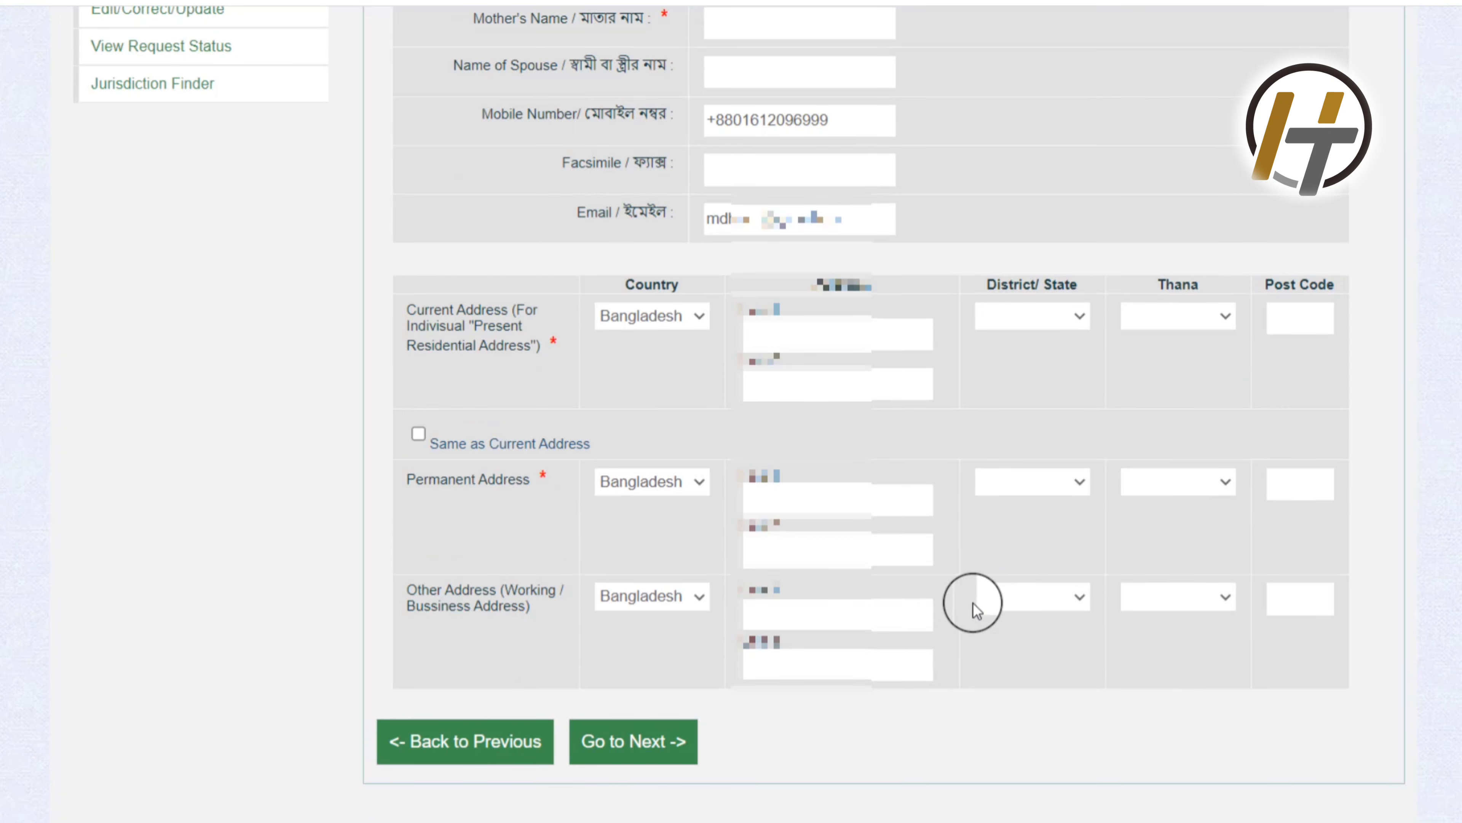
scroll(974, 603, "up", 6)
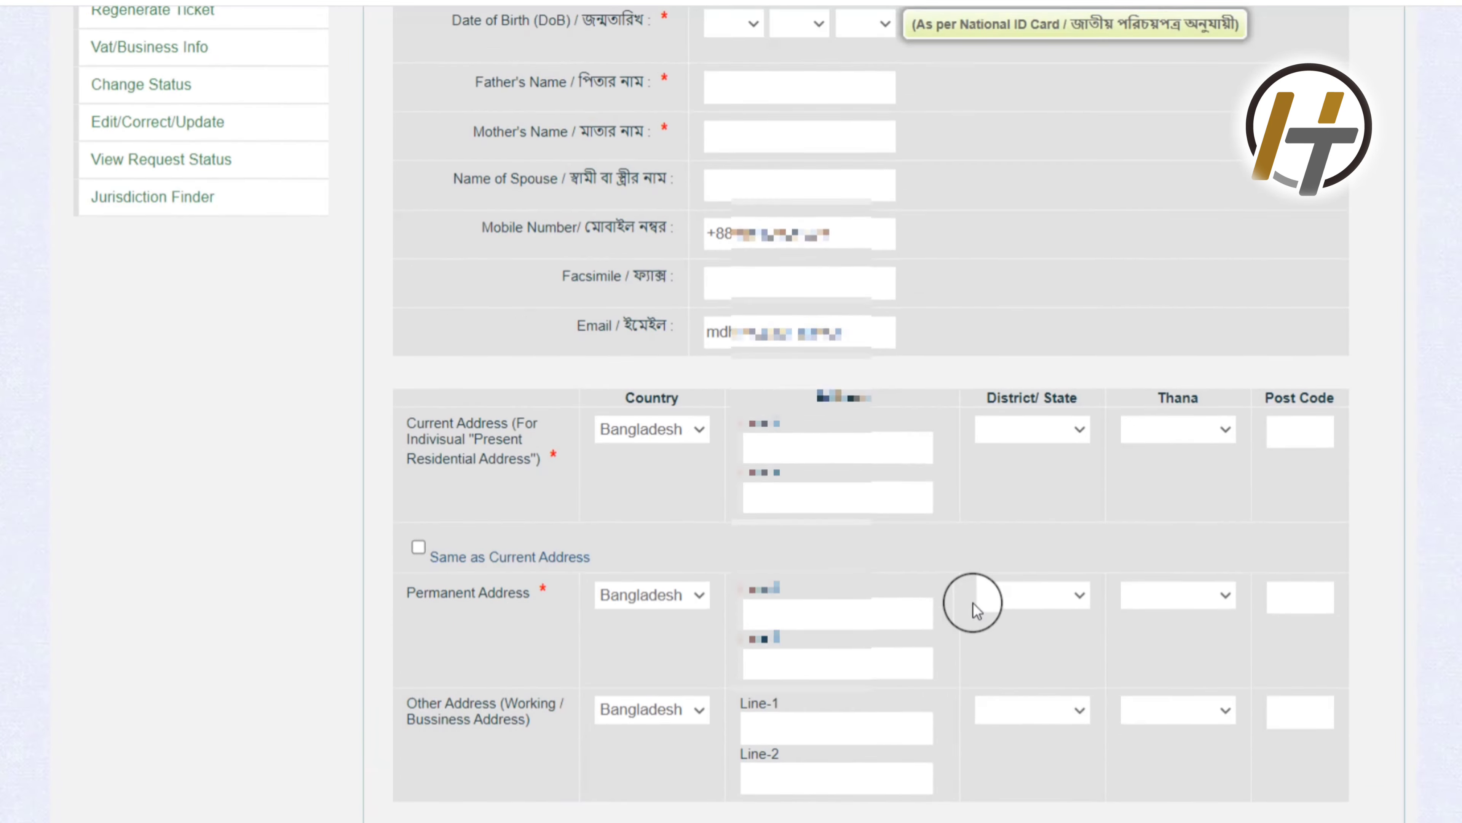
Step: Fill the taxpayer's name and NID number from the browser's saved suggestions
left_click(737, 187)
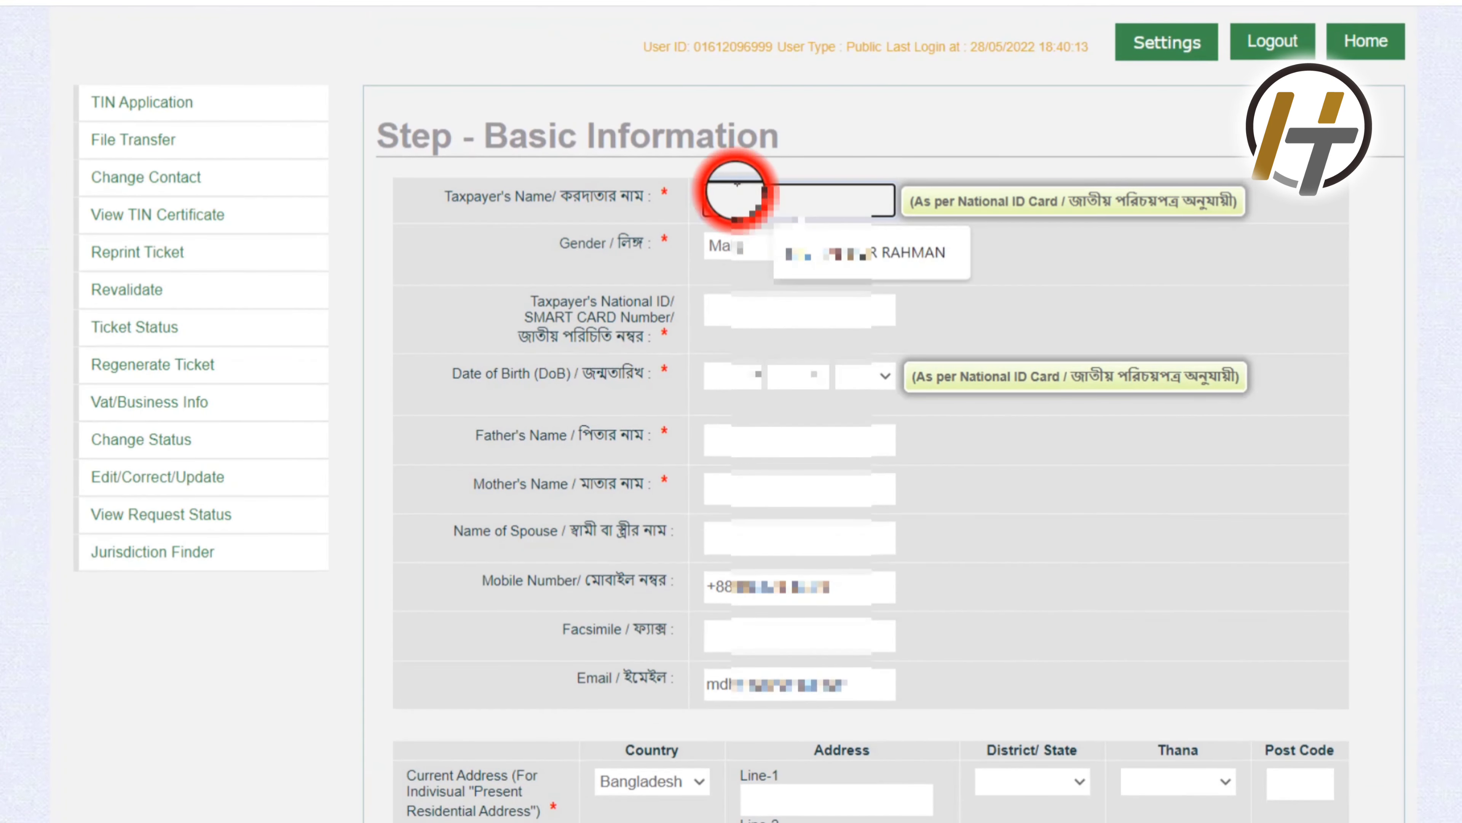
left_click(803, 249)
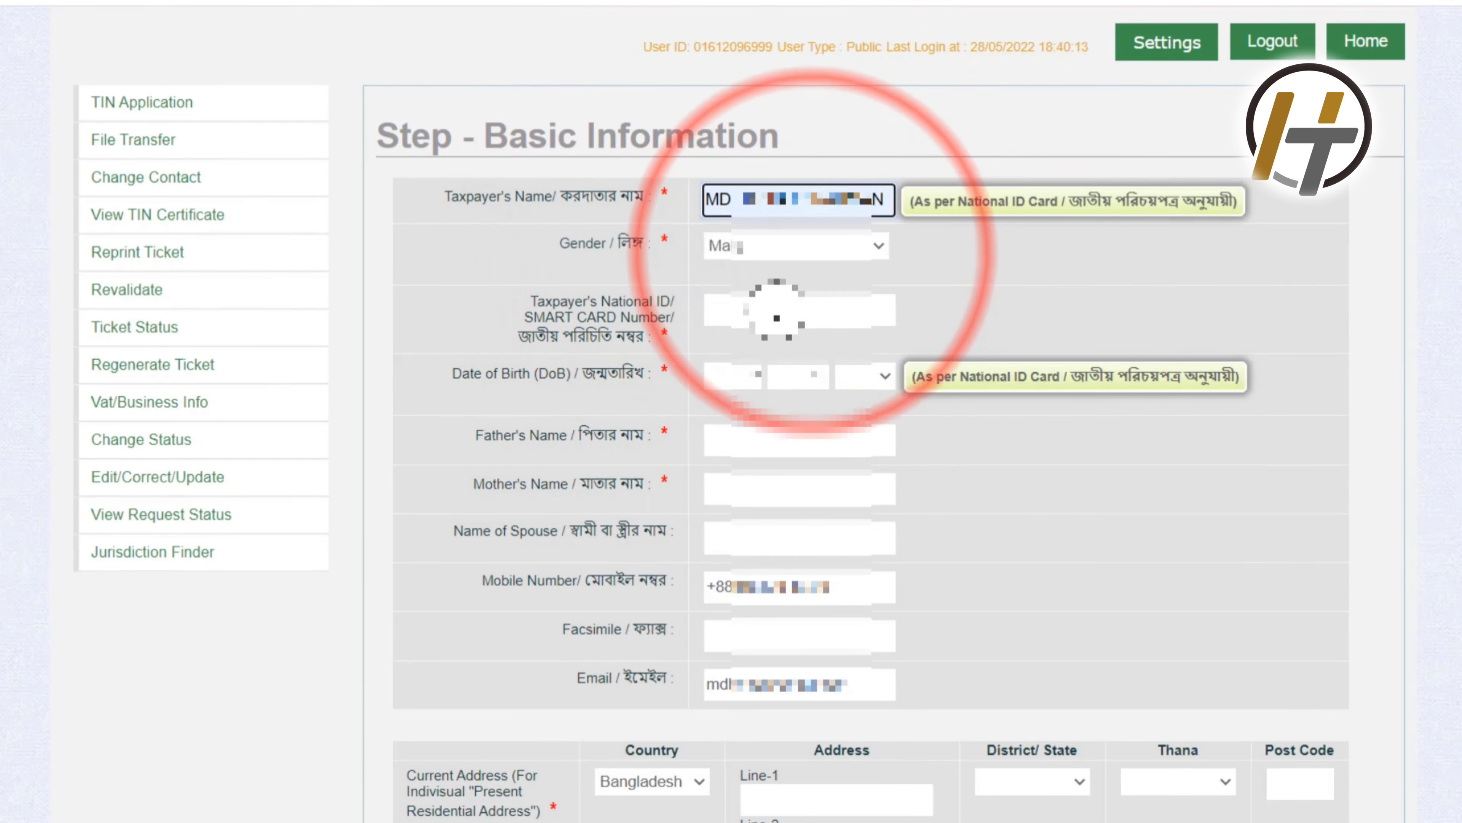
left_click(777, 307)
left_click(822, 357)
Step: Set the date of birth: day 02, then the birth month and year
left_click(754, 377)
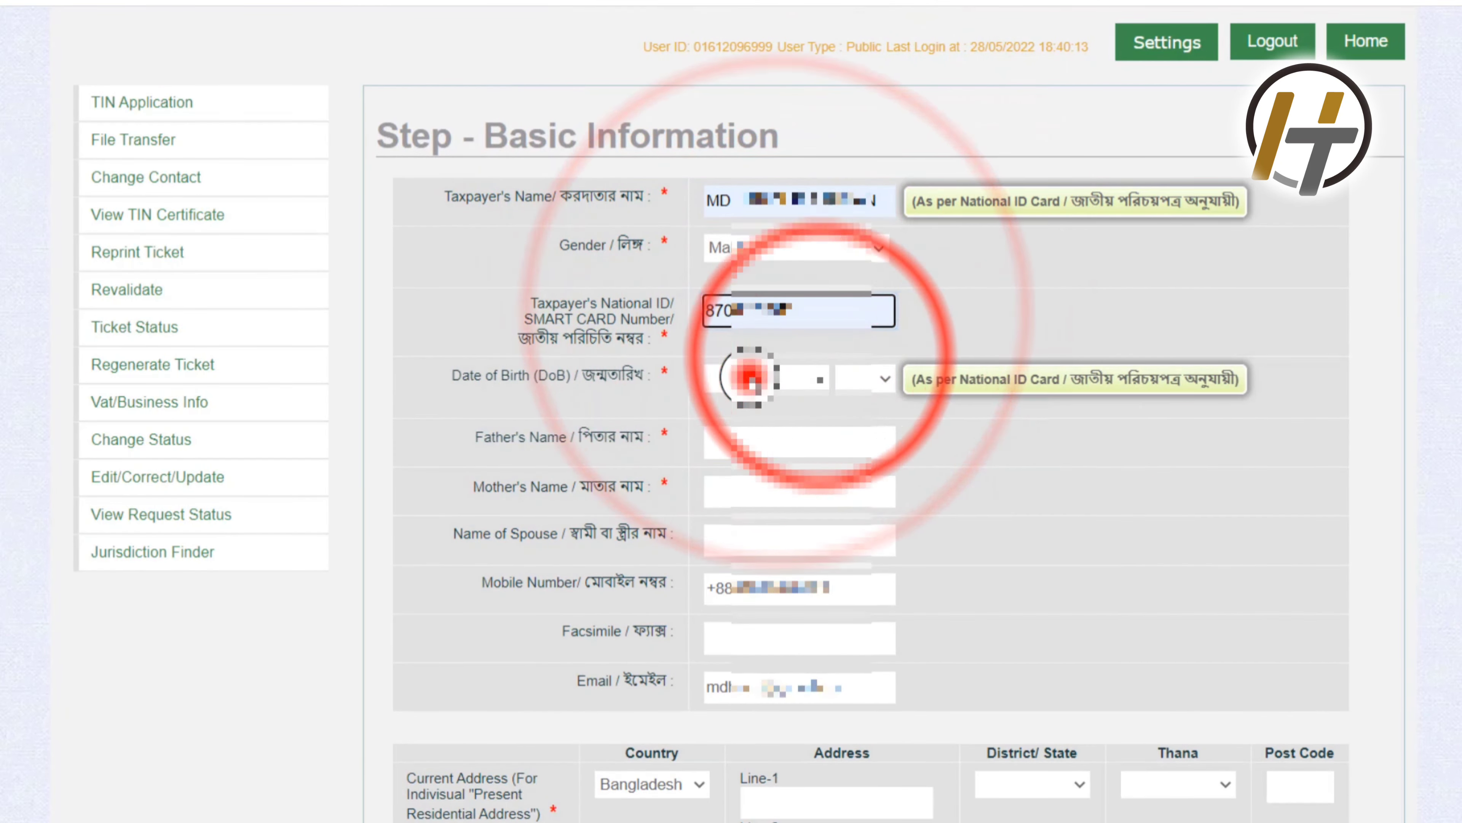
left_click(726, 437)
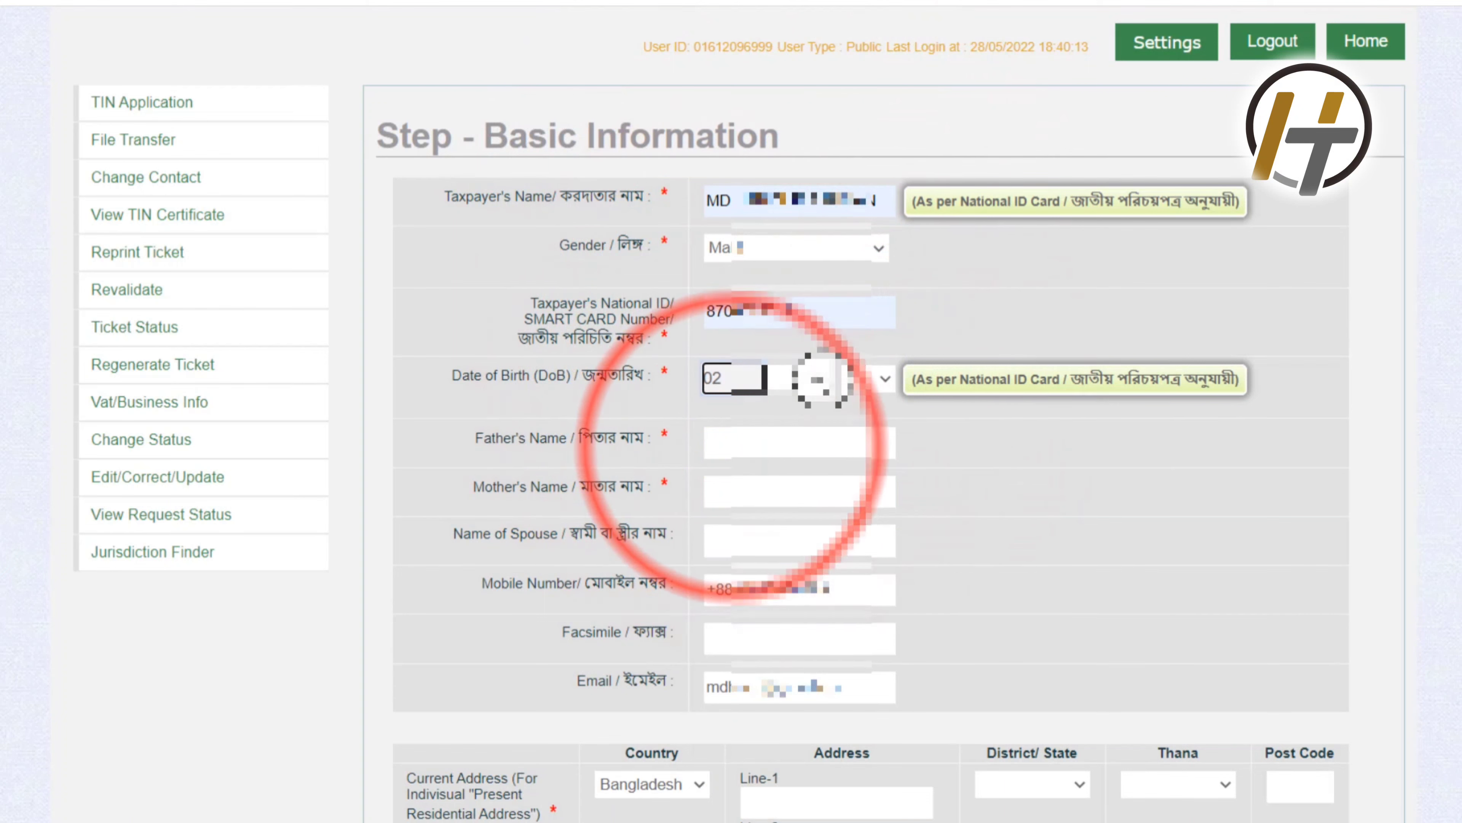
left_click(820, 379)
left_click(796, 446)
left_click(864, 379)
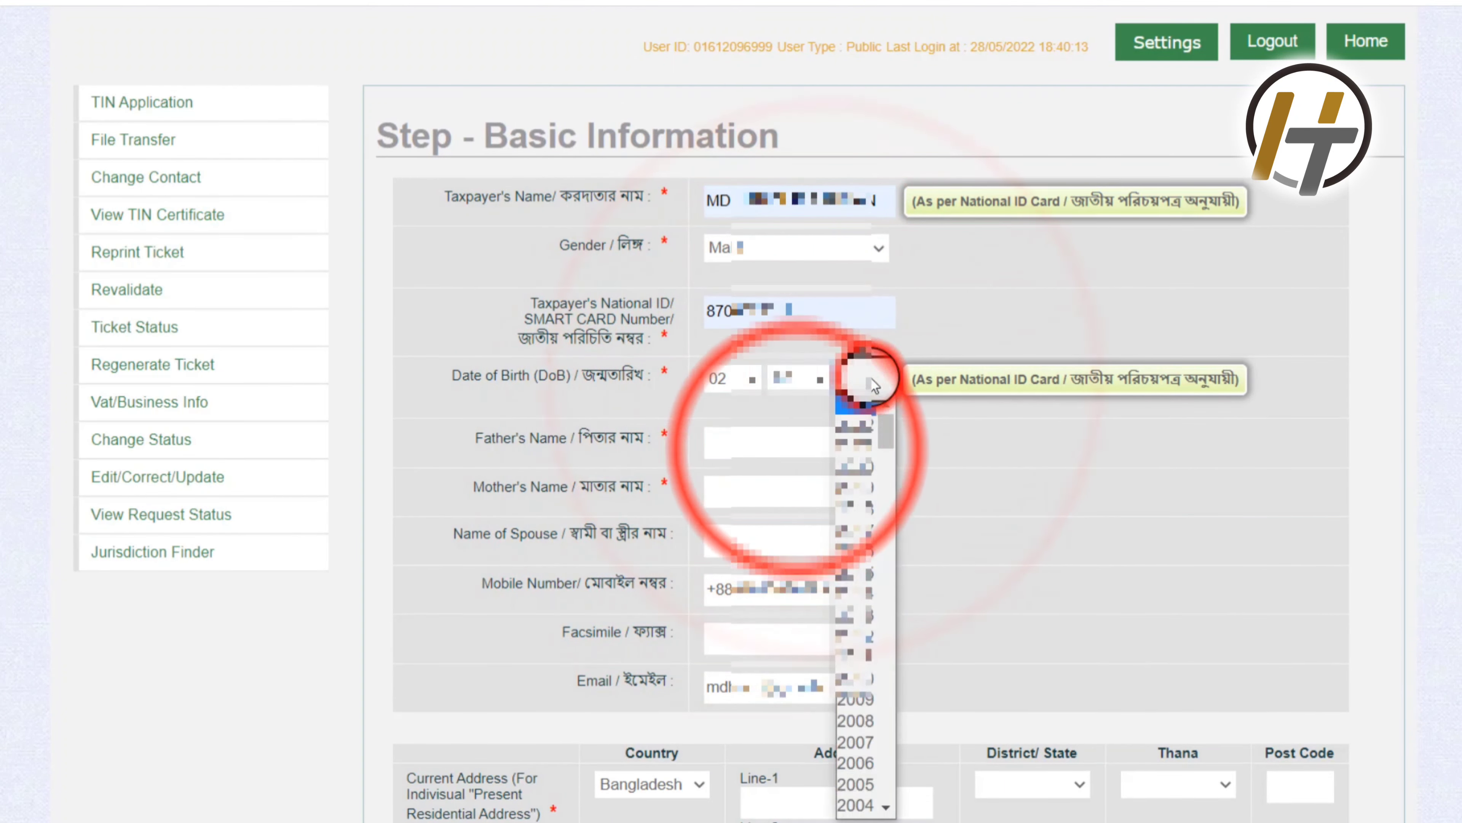
scroll(864, 509, "down", 10)
scroll(864, 510, "down", 10)
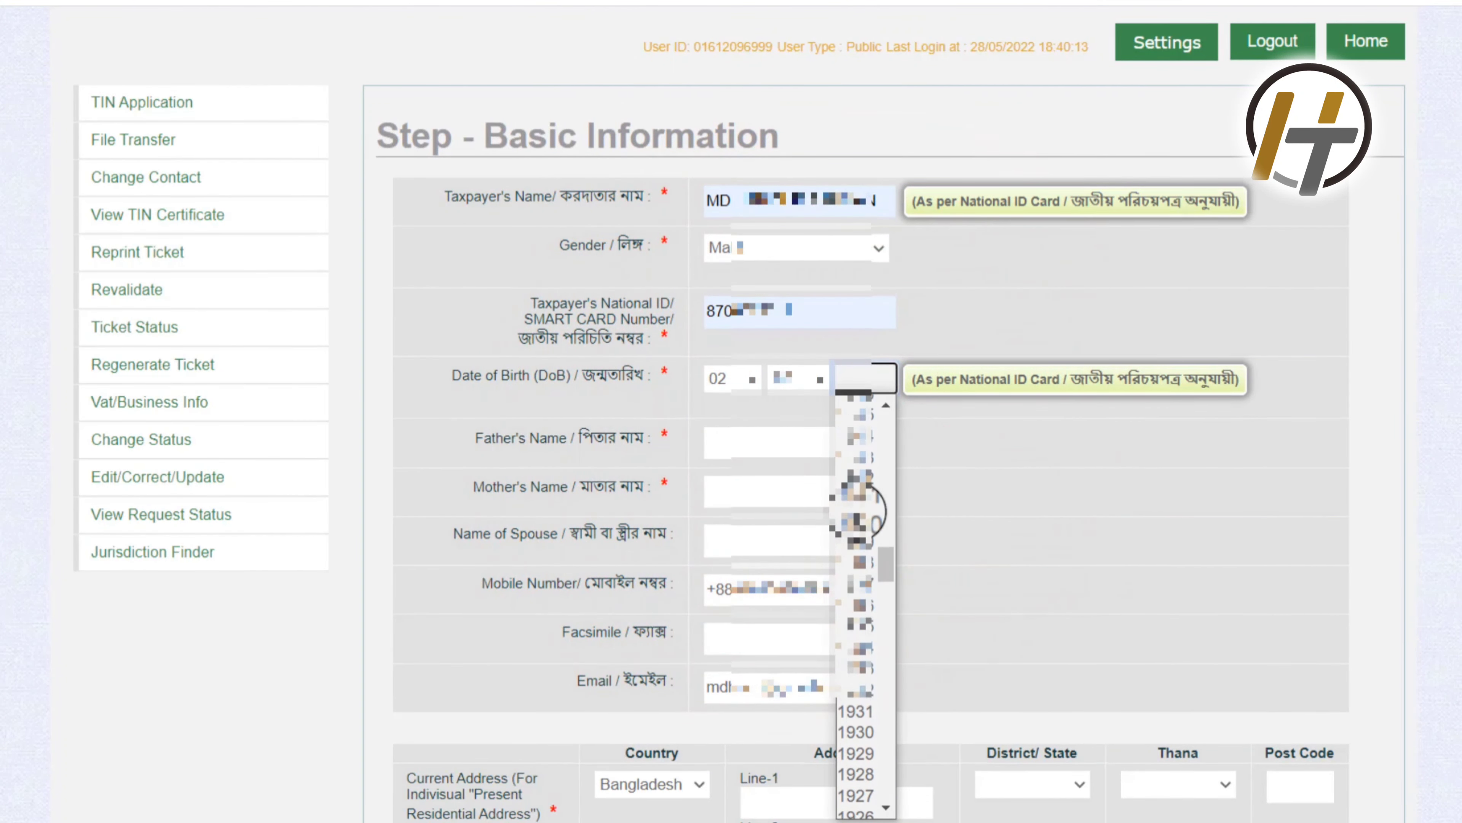
scroll(864, 510, "up", 18)
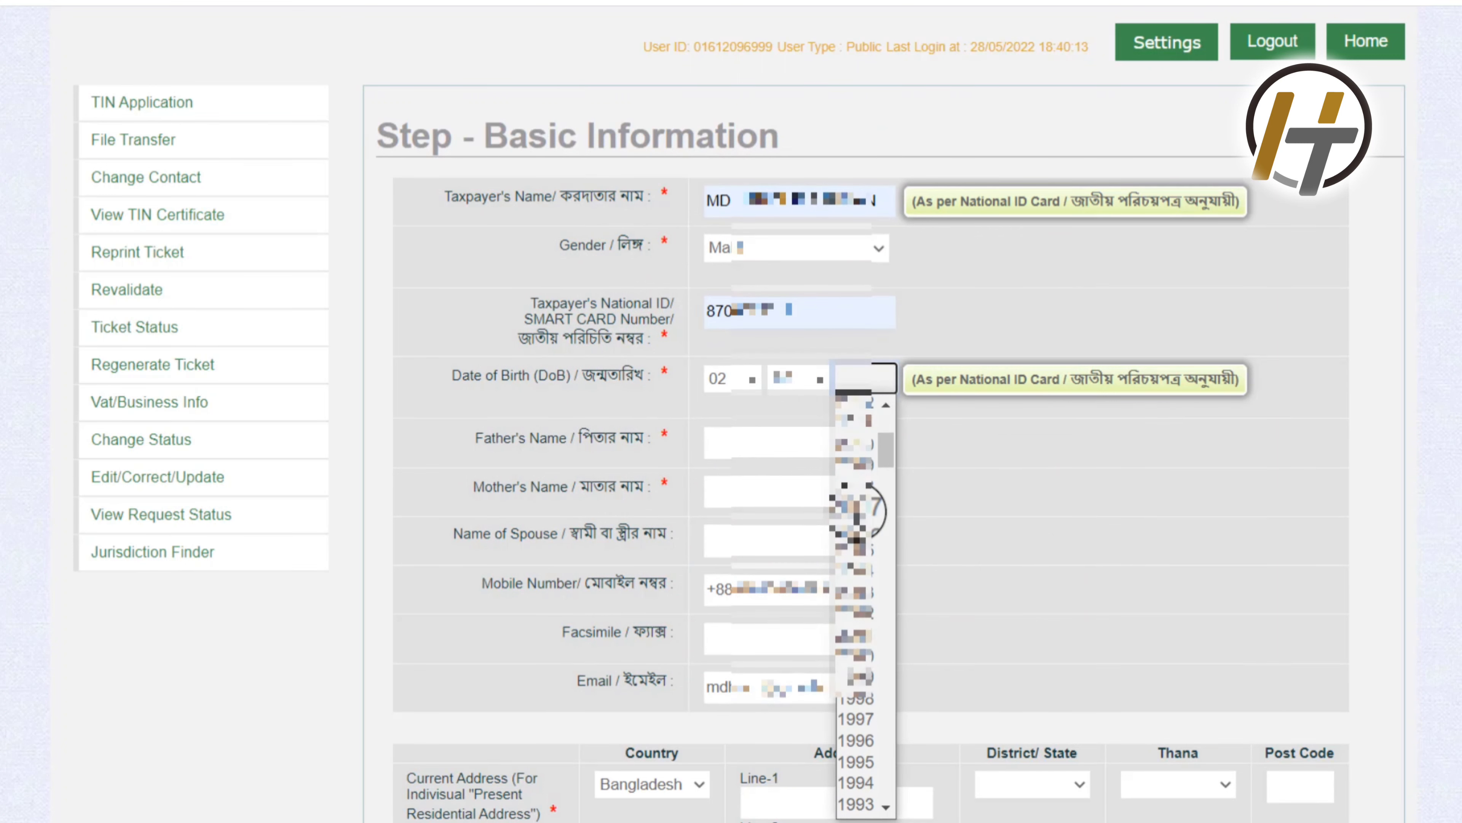
scroll(858, 507, "up", 4)
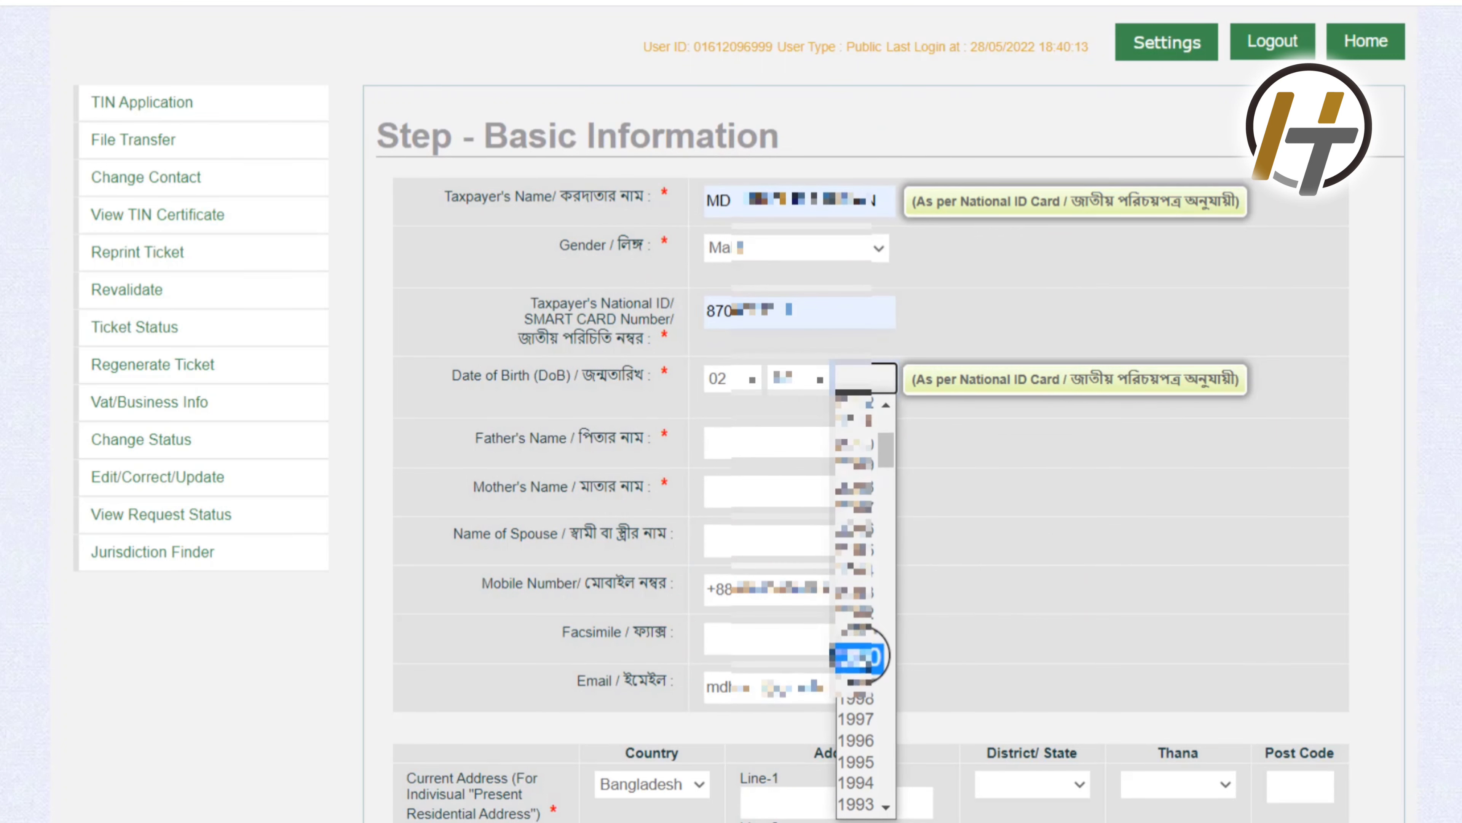
left_click(857, 654)
Step: Fill the father's and mother's names from the browser's autofill suggestions
left_click(817, 441)
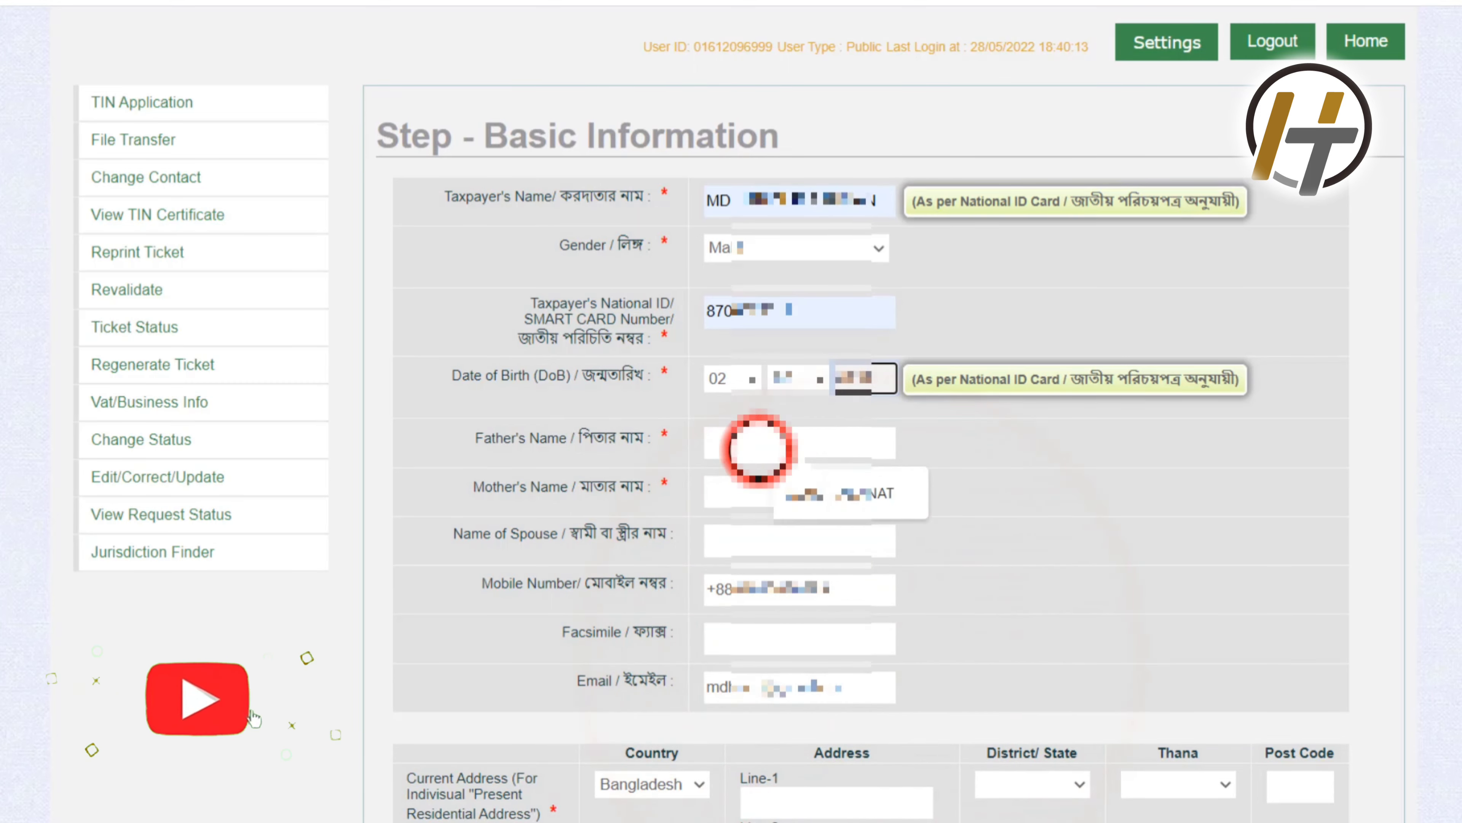
left_click(812, 495)
left_click(812, 490)
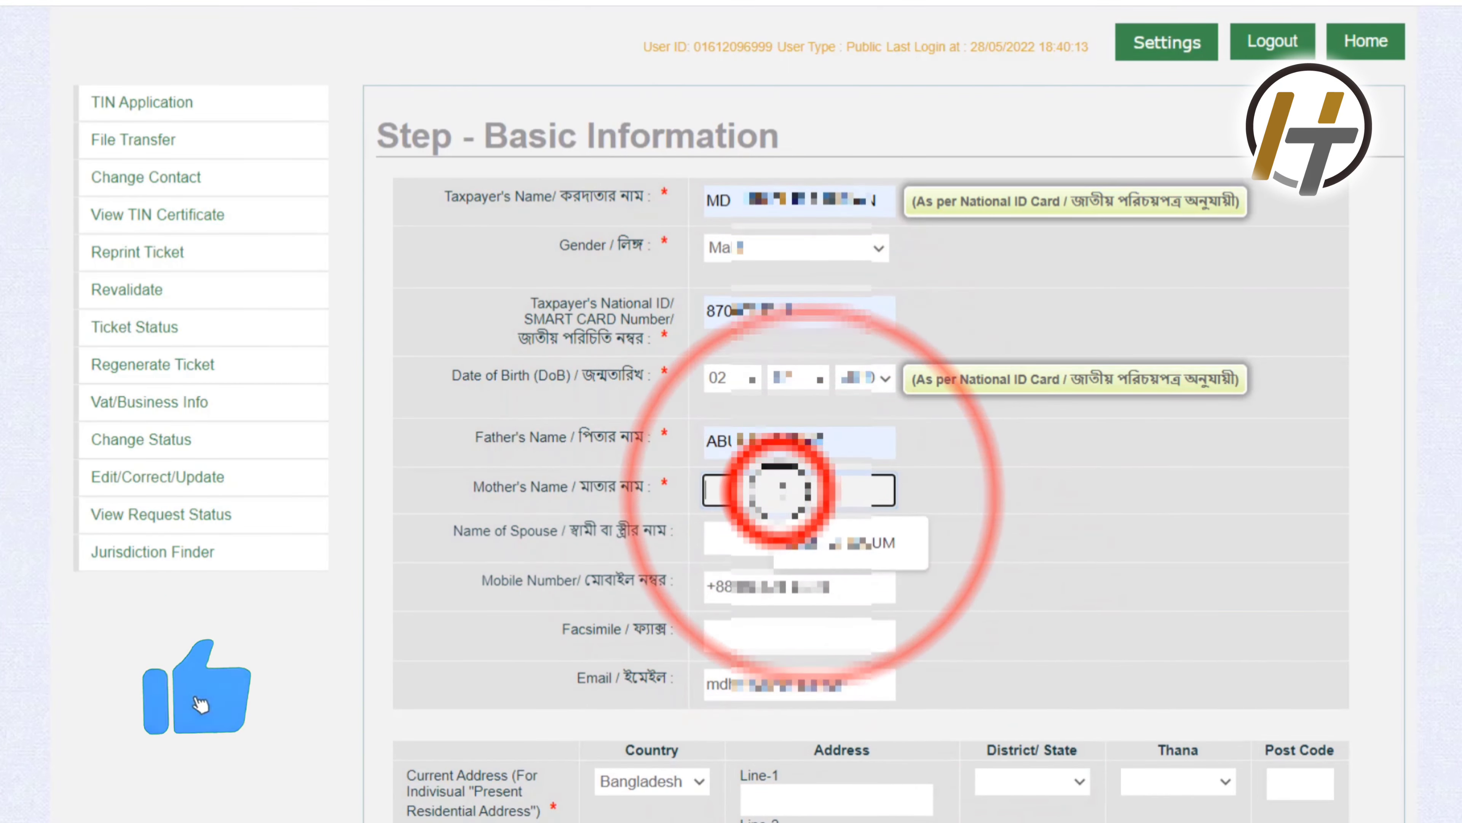
left_click(829, 539)
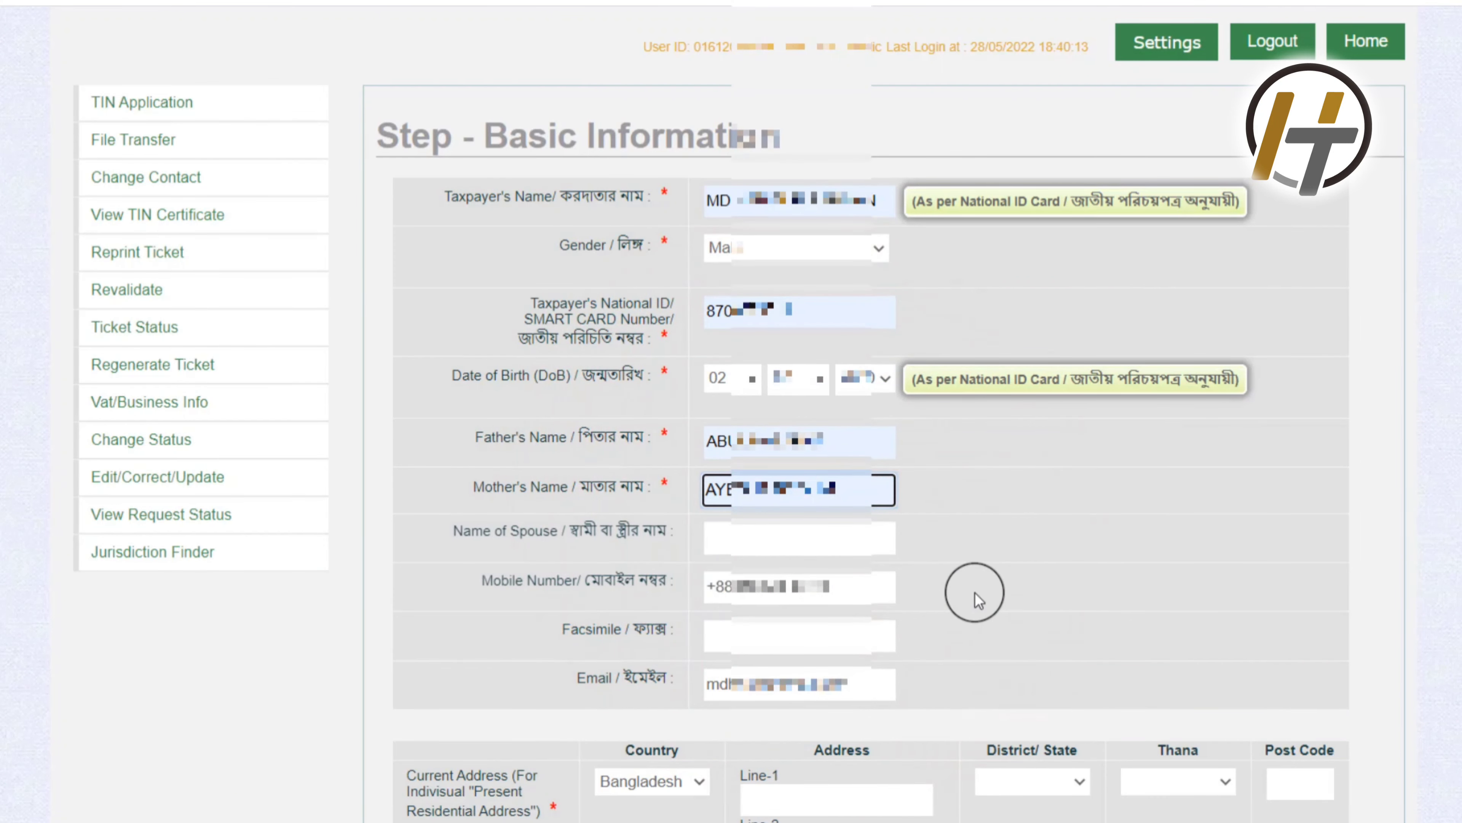
scroll(973, 581, "down", 5)
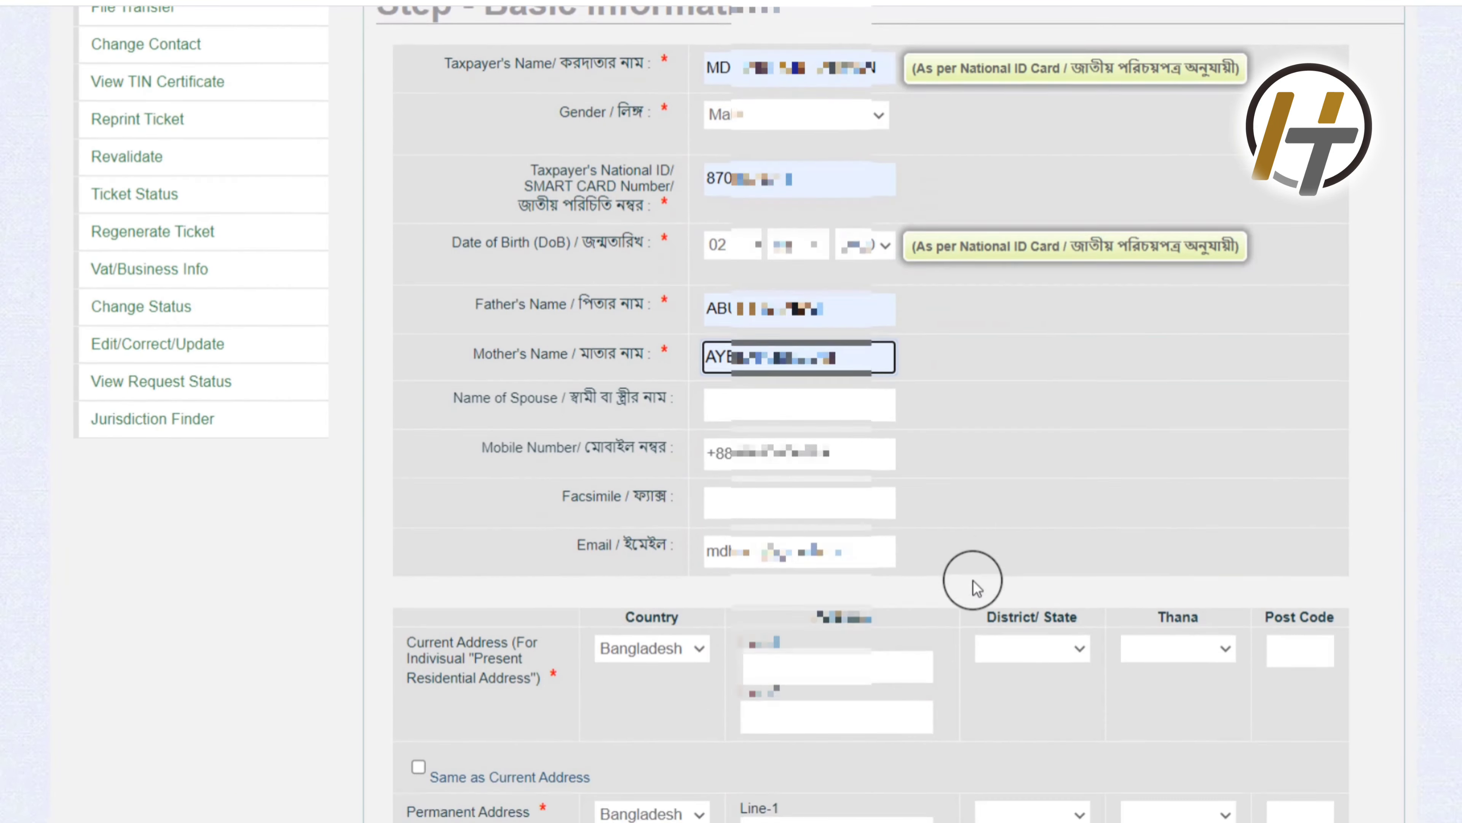
scroll(975, 601, "down", 1)
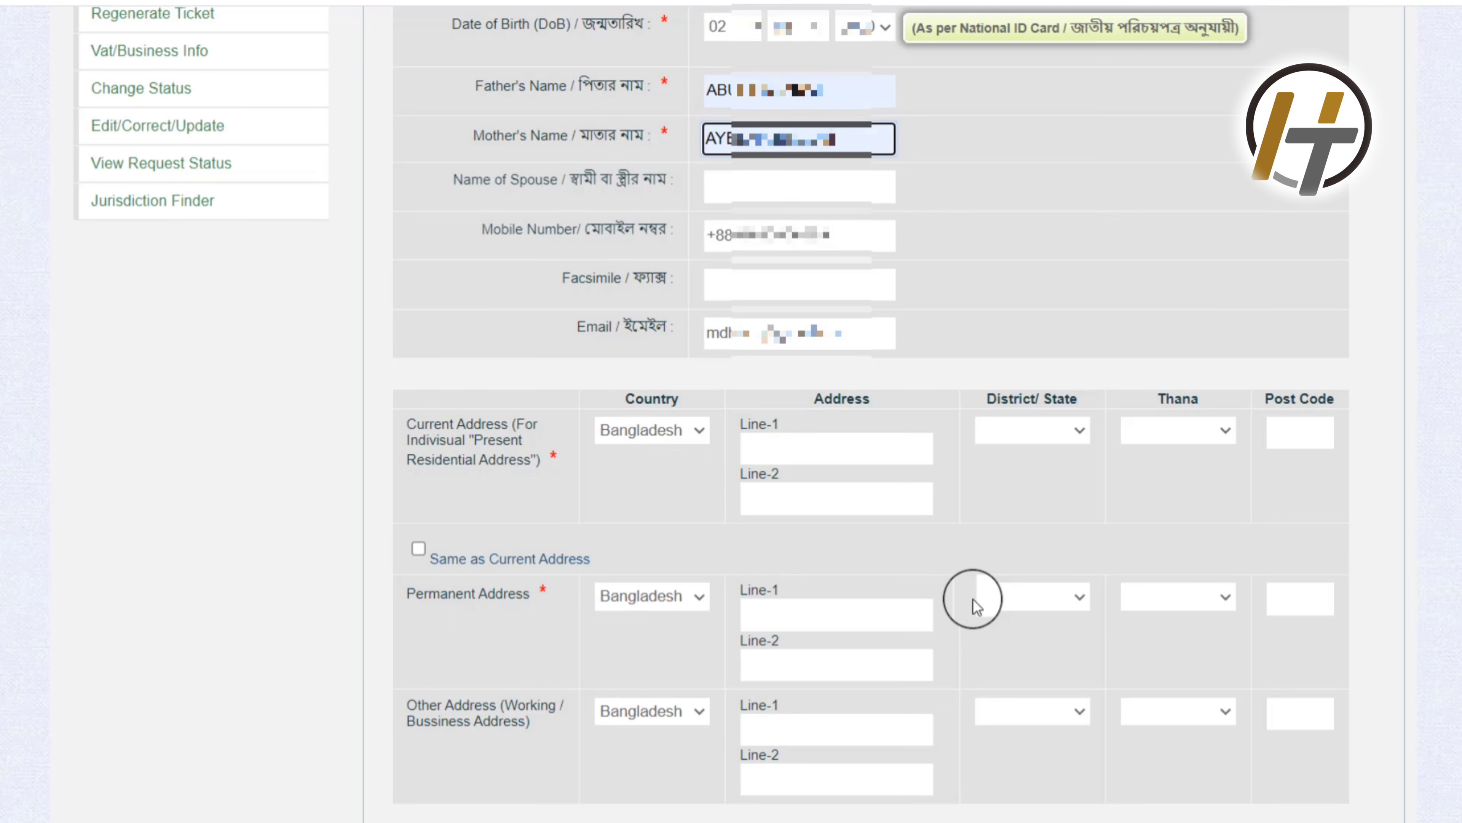
left_click(840, 449)
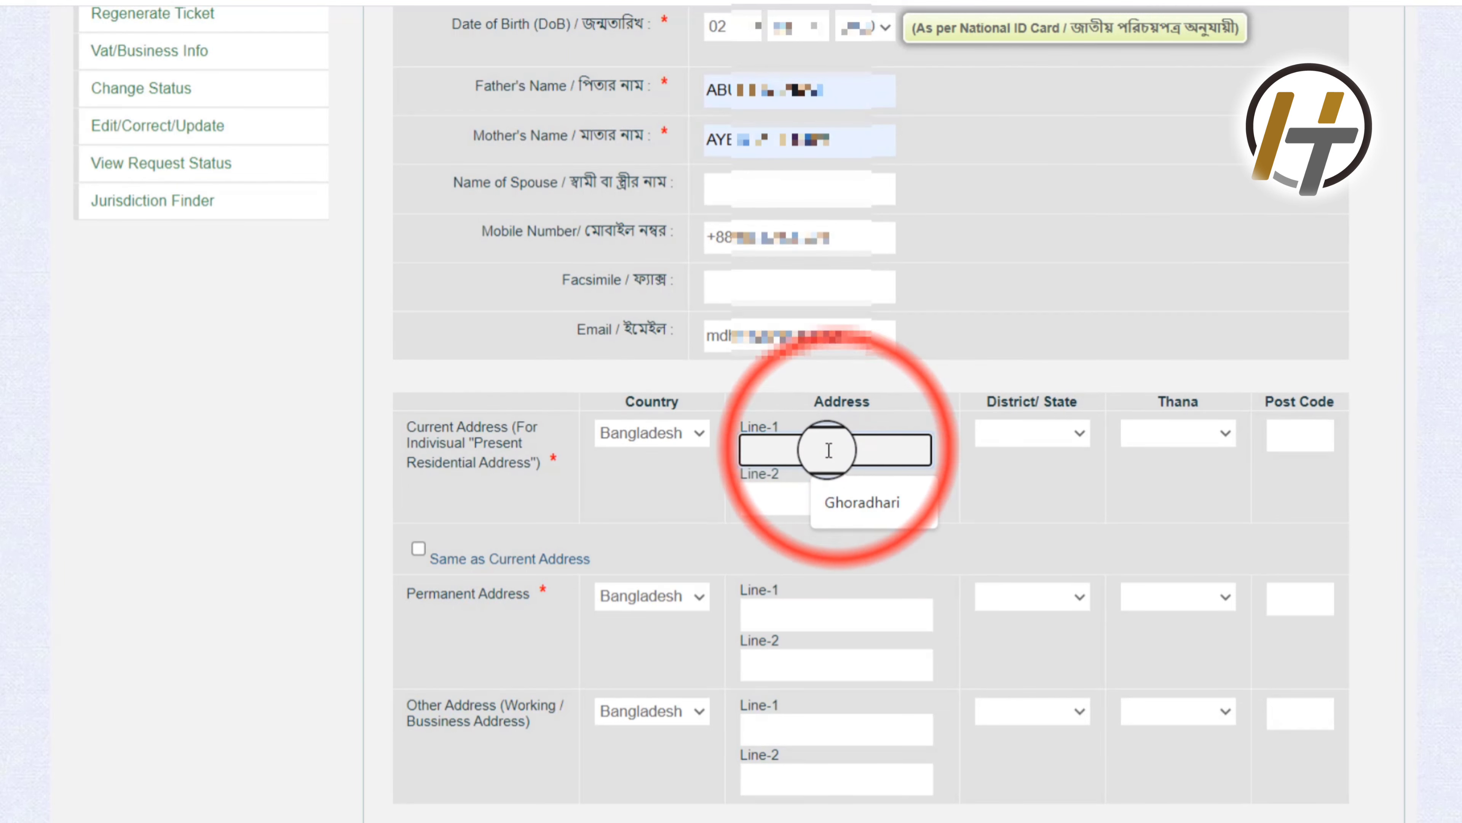
right_click(838, 449)
left_click(891, 208)
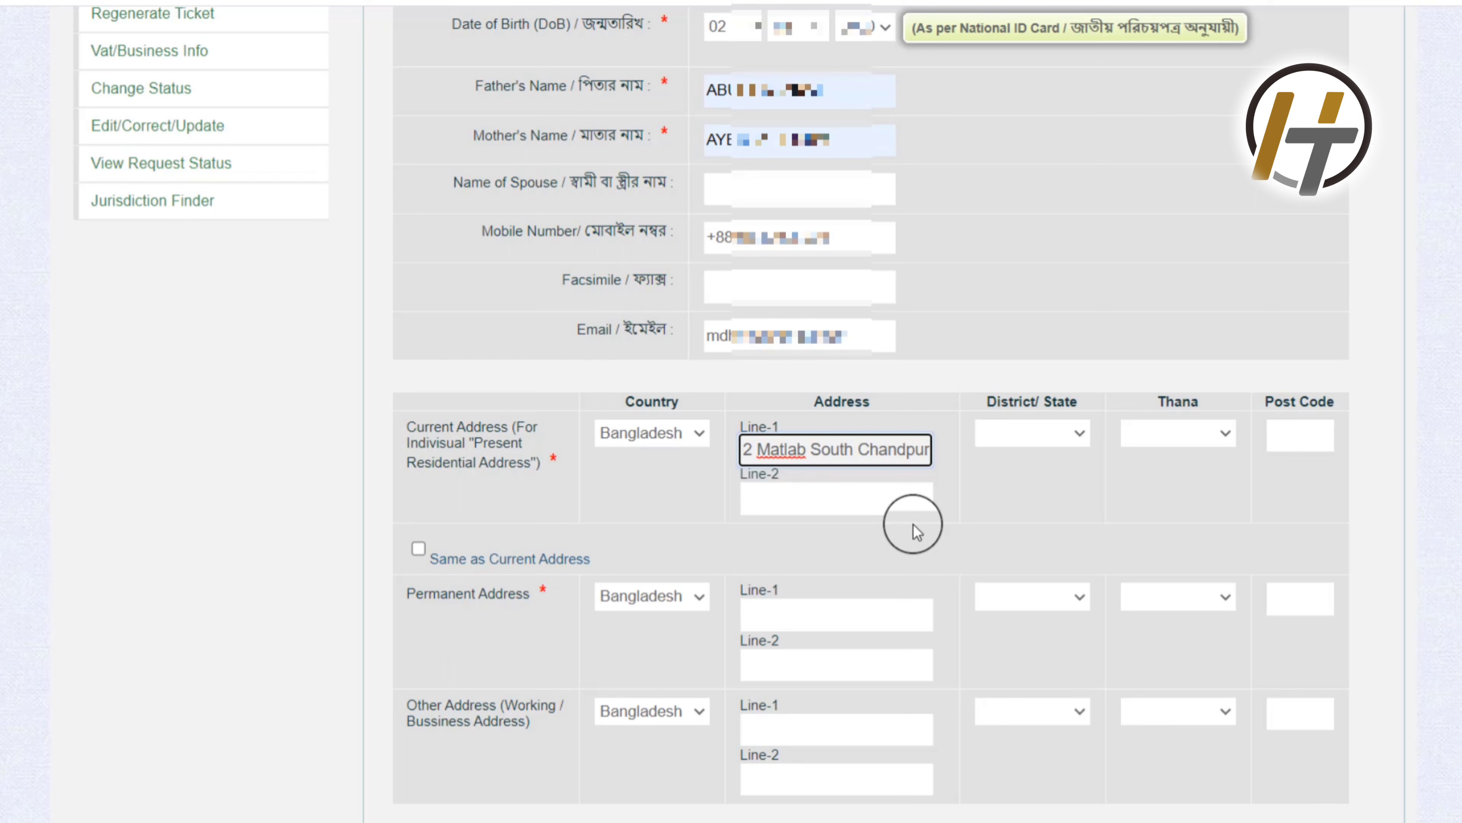
key("BackSpace")
key("BackSpace")
key("BackSpace")
key("Left")
key("Left")
key("Left")
key("Left")
key("Left")
key("Left")
key("Left")
key("Left")
key("Left")
key("Left")
key("Left")
key("Left")
key("Left")
key("Left")
key("Left")
key("Left")
key("Left")
key("Left")
key("Left")
key("Left")
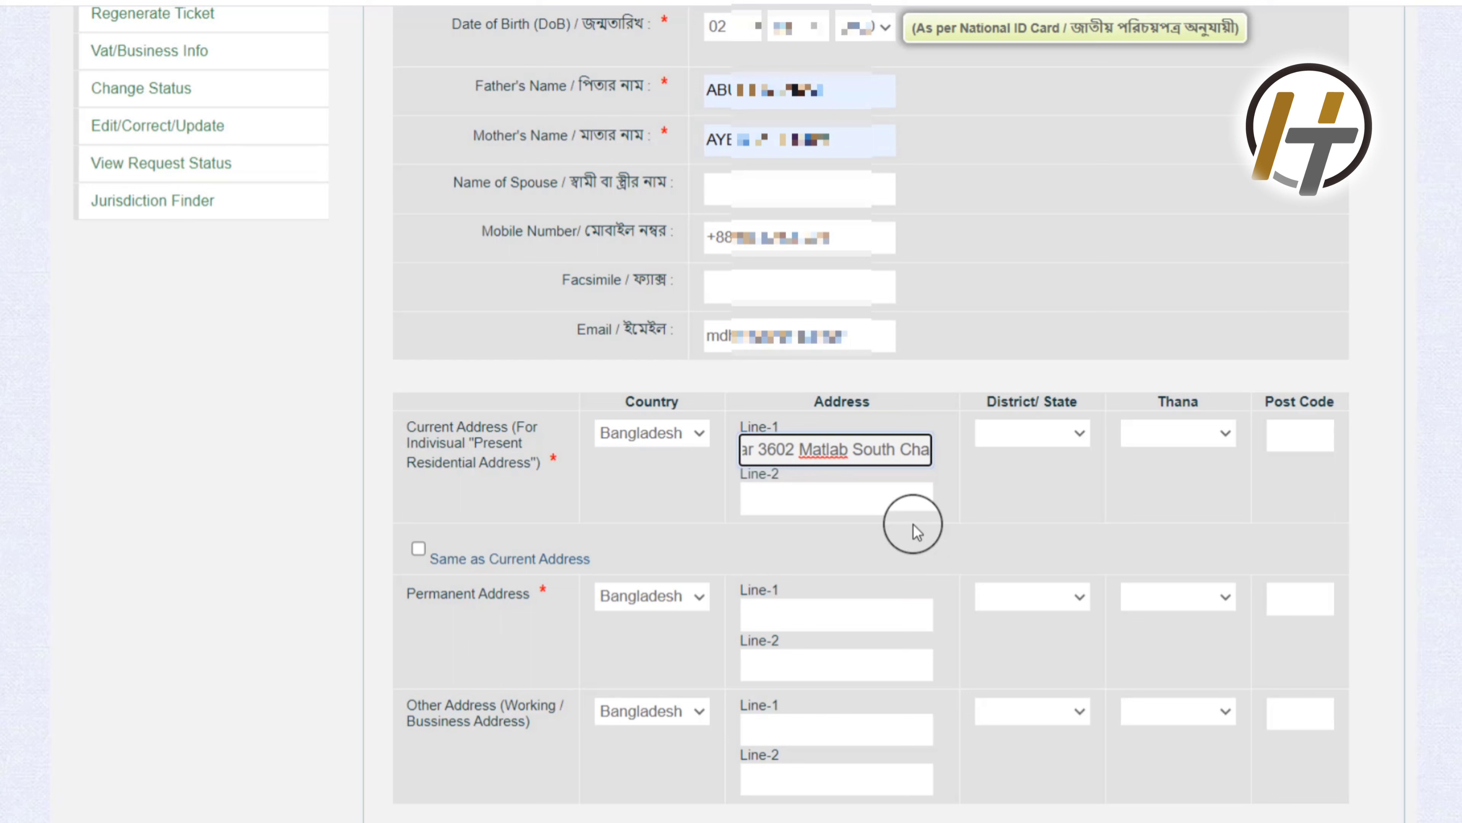
key("Left")
key("Left")
key("Left")
key("Left")
key("Left")
key("Left")
key("Left")
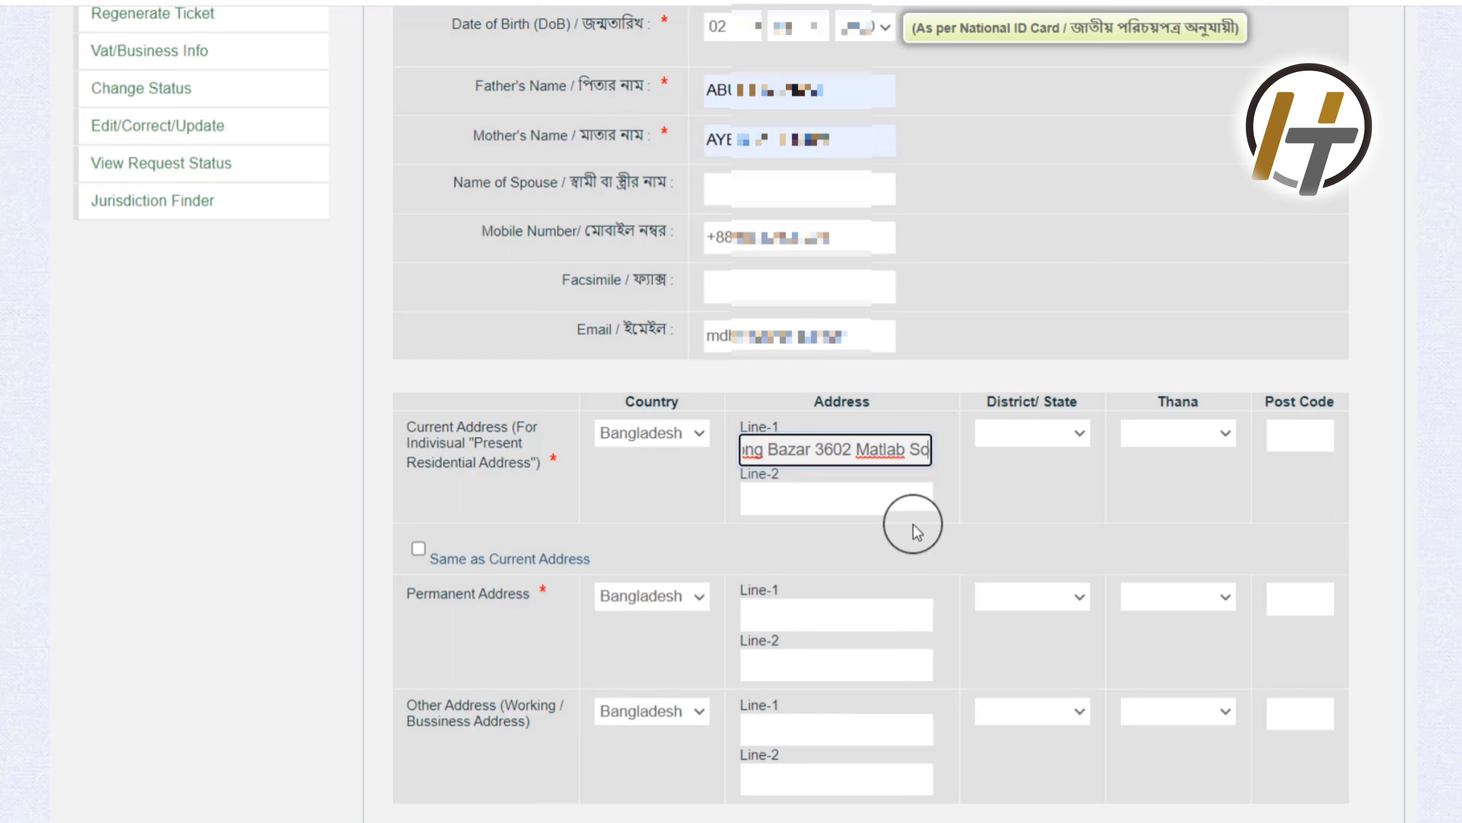
key("Left")
key("Left")
key("Left")
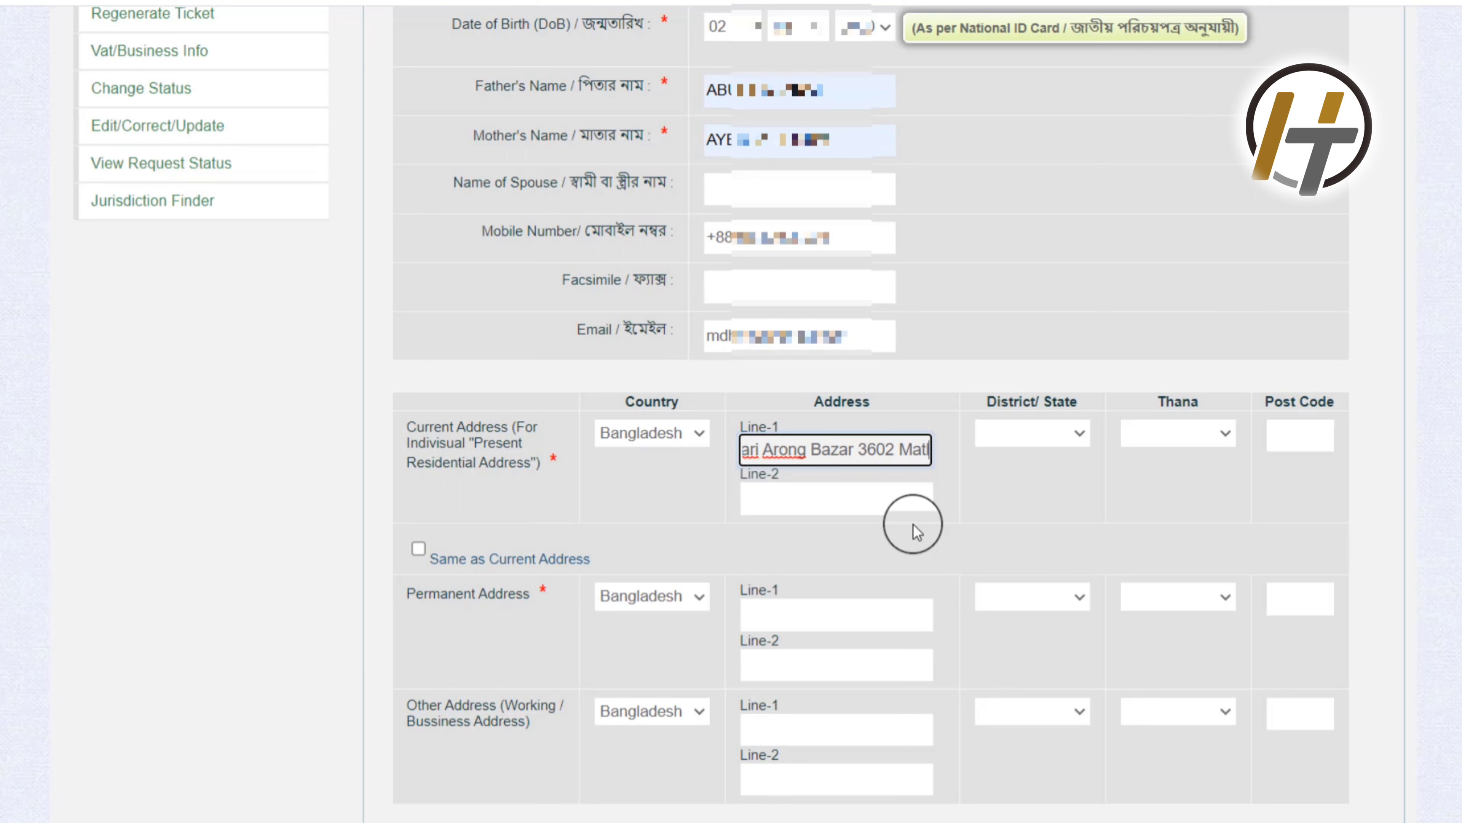
key("shift+End")
key("Delete")
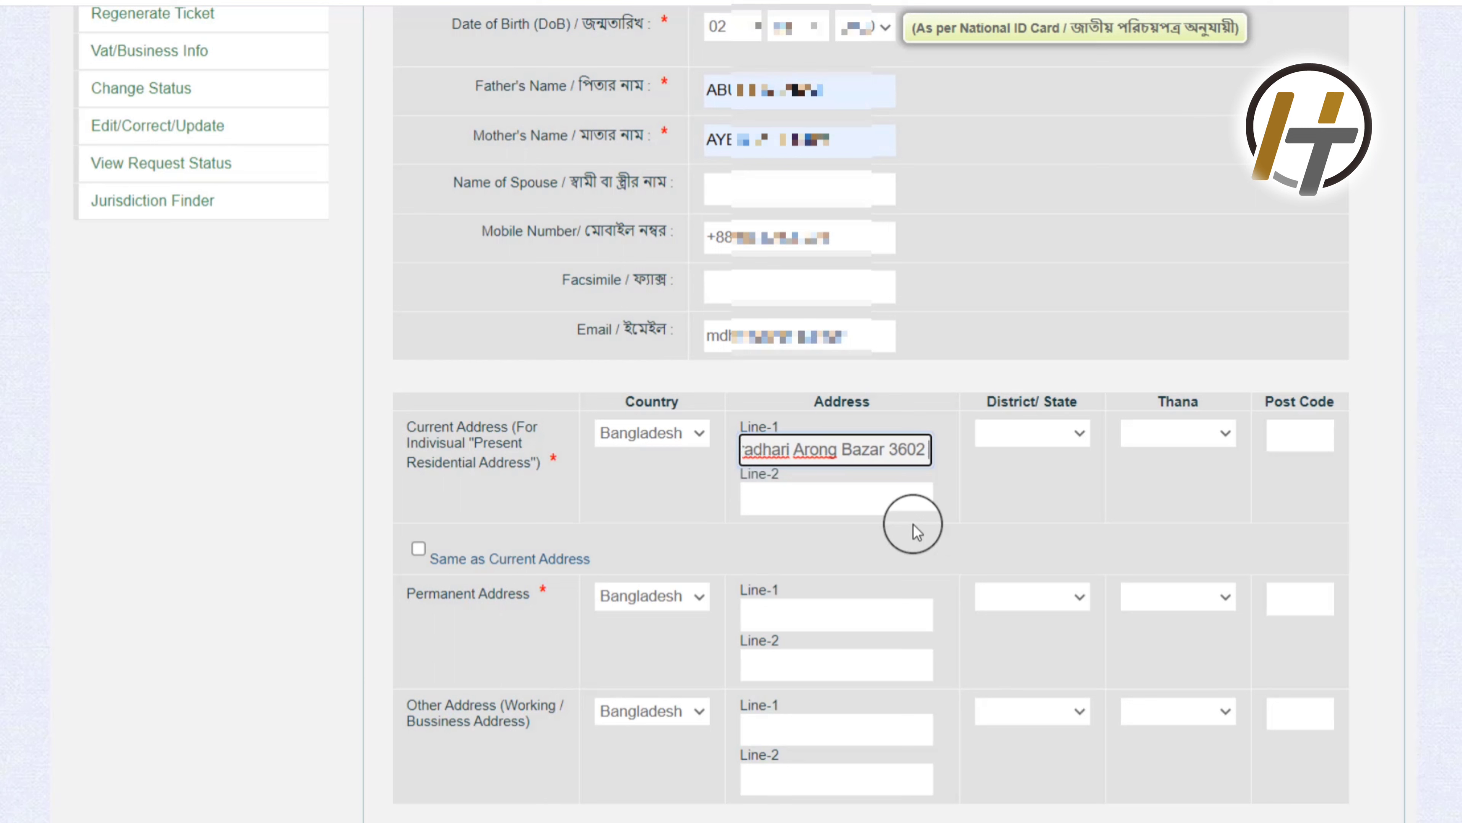
Step: Enter 'Chandpur' as Current Address Line-2
left_click(794, 496)
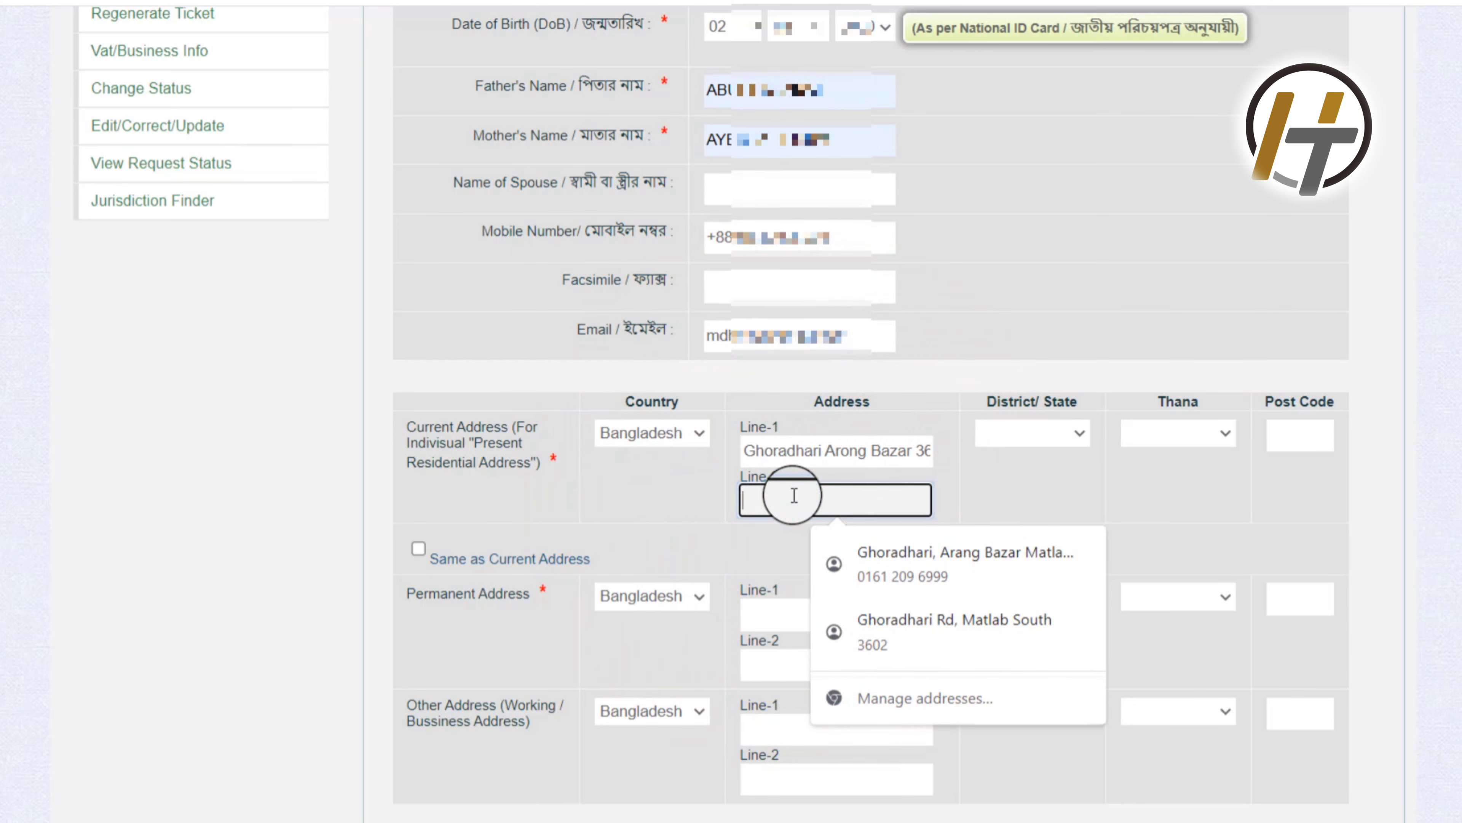
type("C")
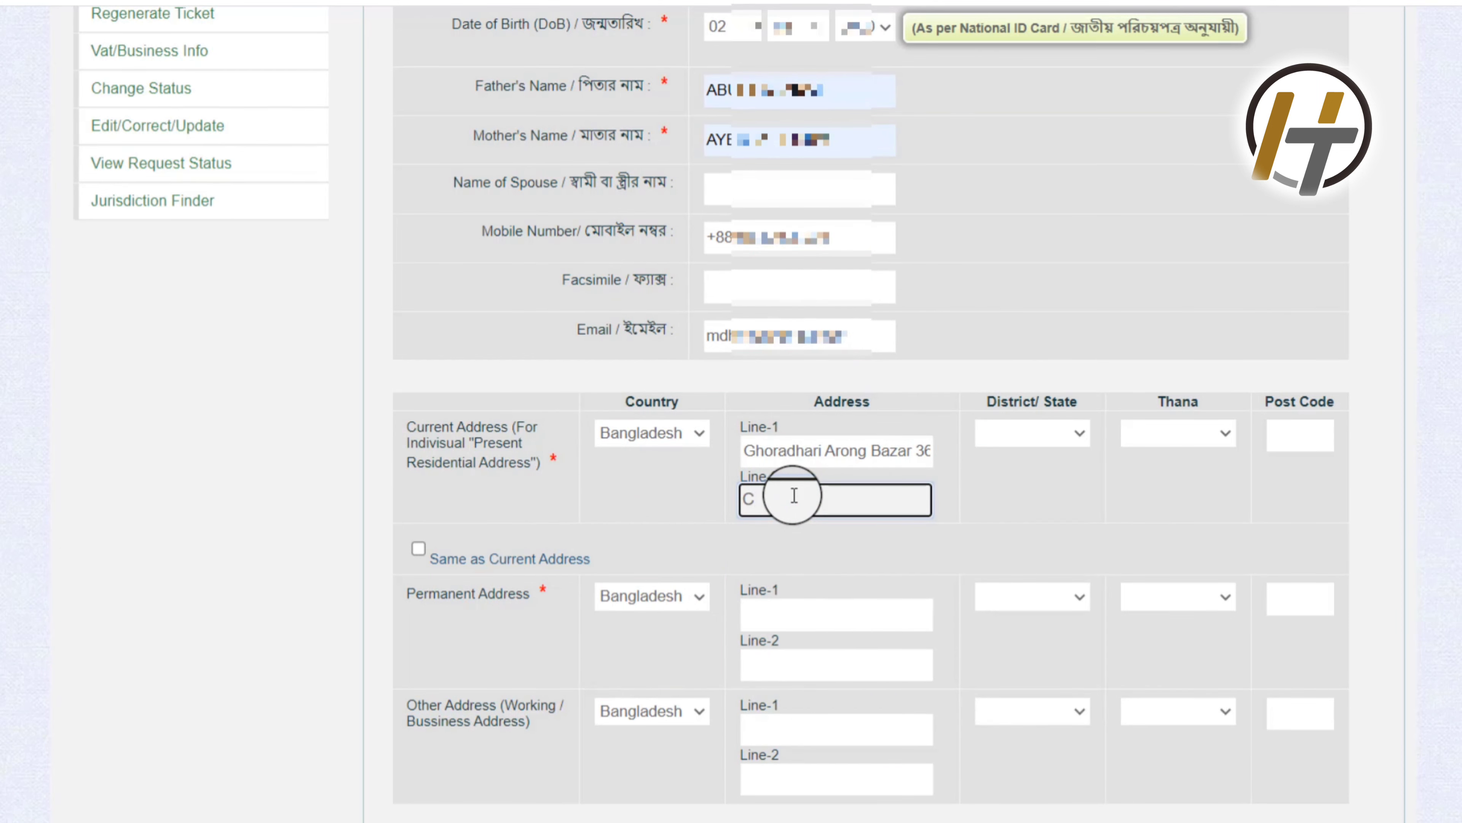
type("handpur")
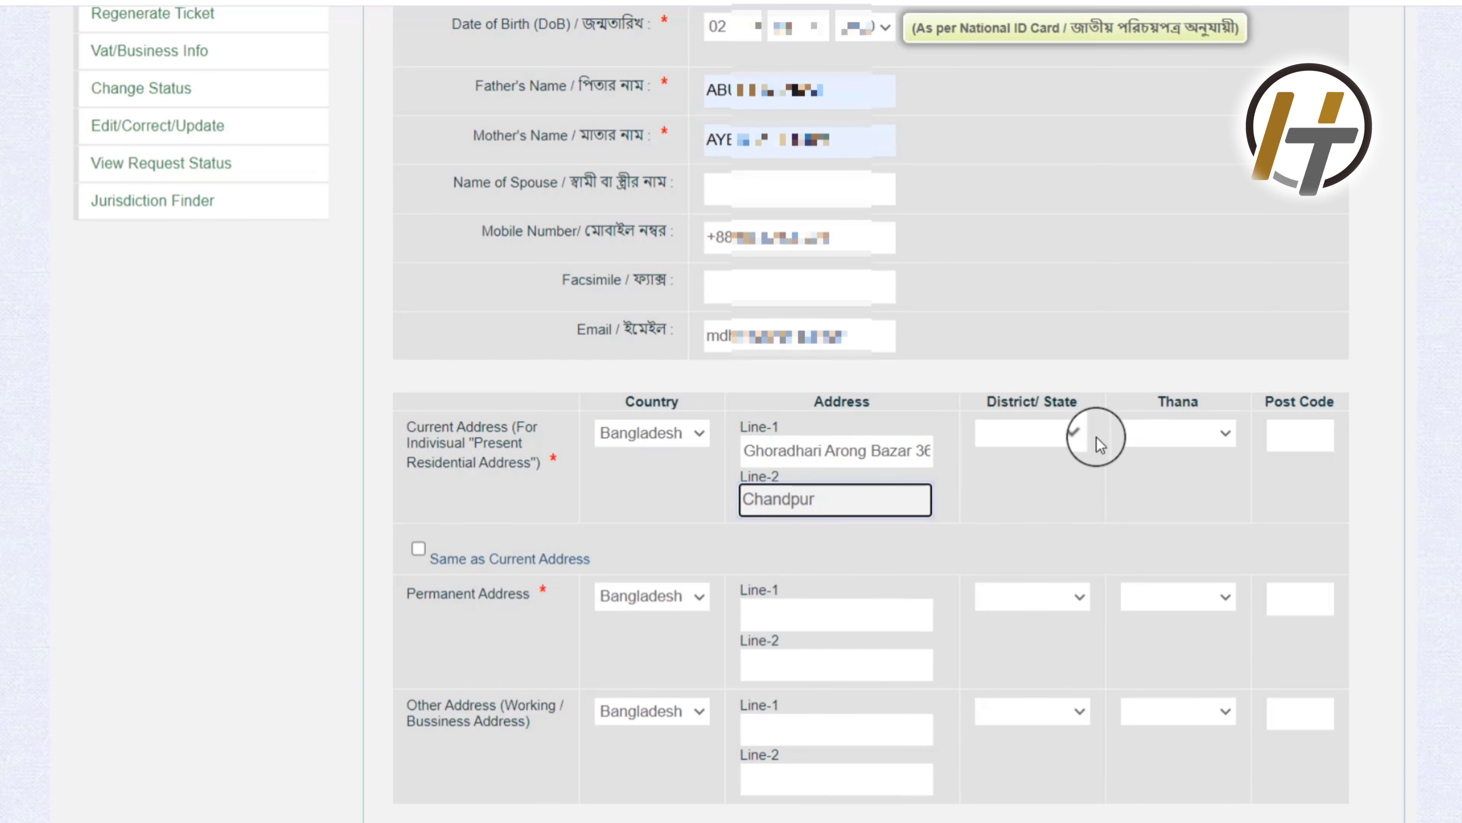
left_click(1078, 431)
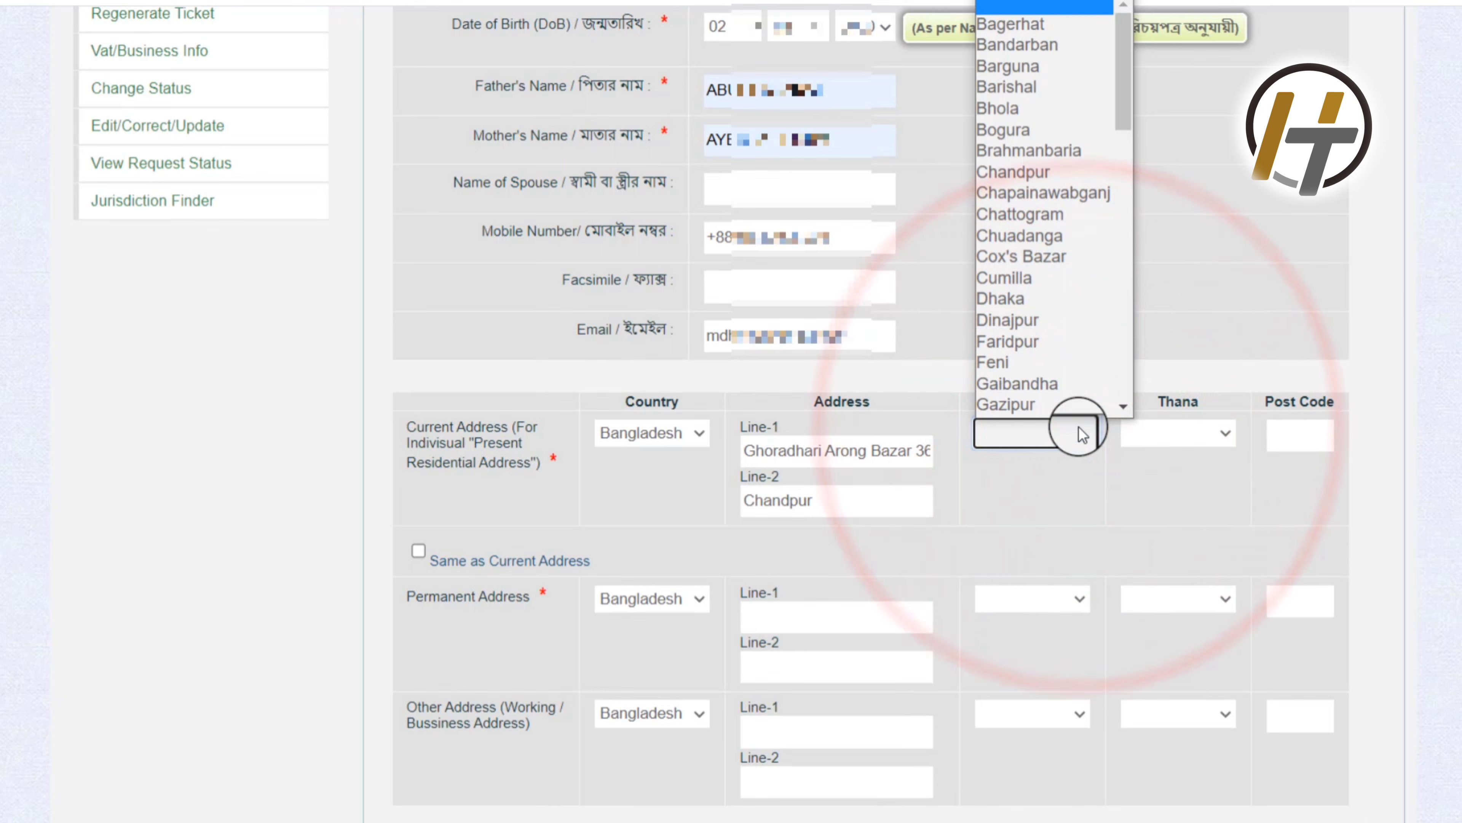
Step: Choose district Chandpur and thana Matlab (South), and enter post code 3602
left_click(1028, 151)
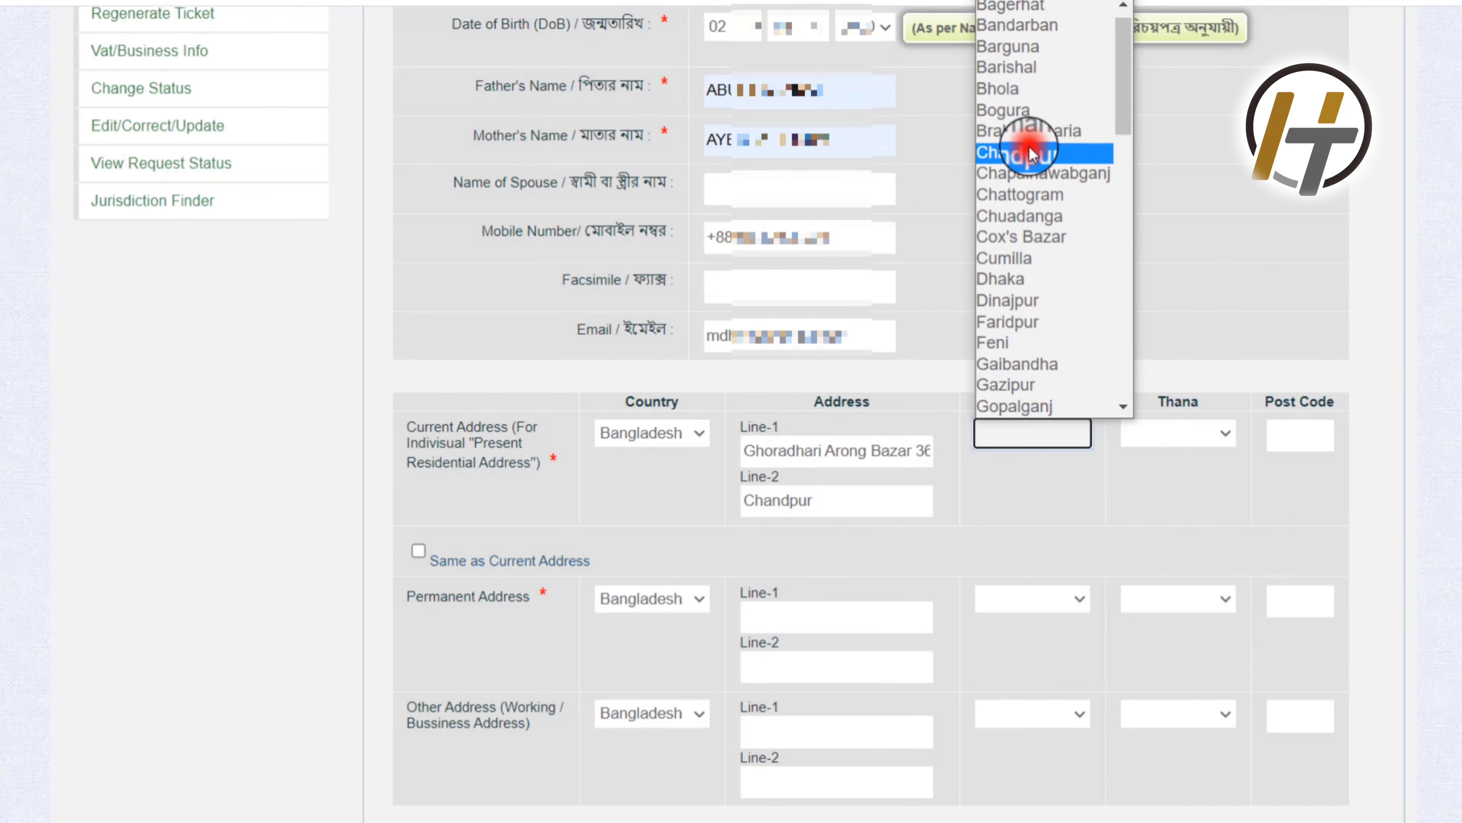
left_click(1217, 431)
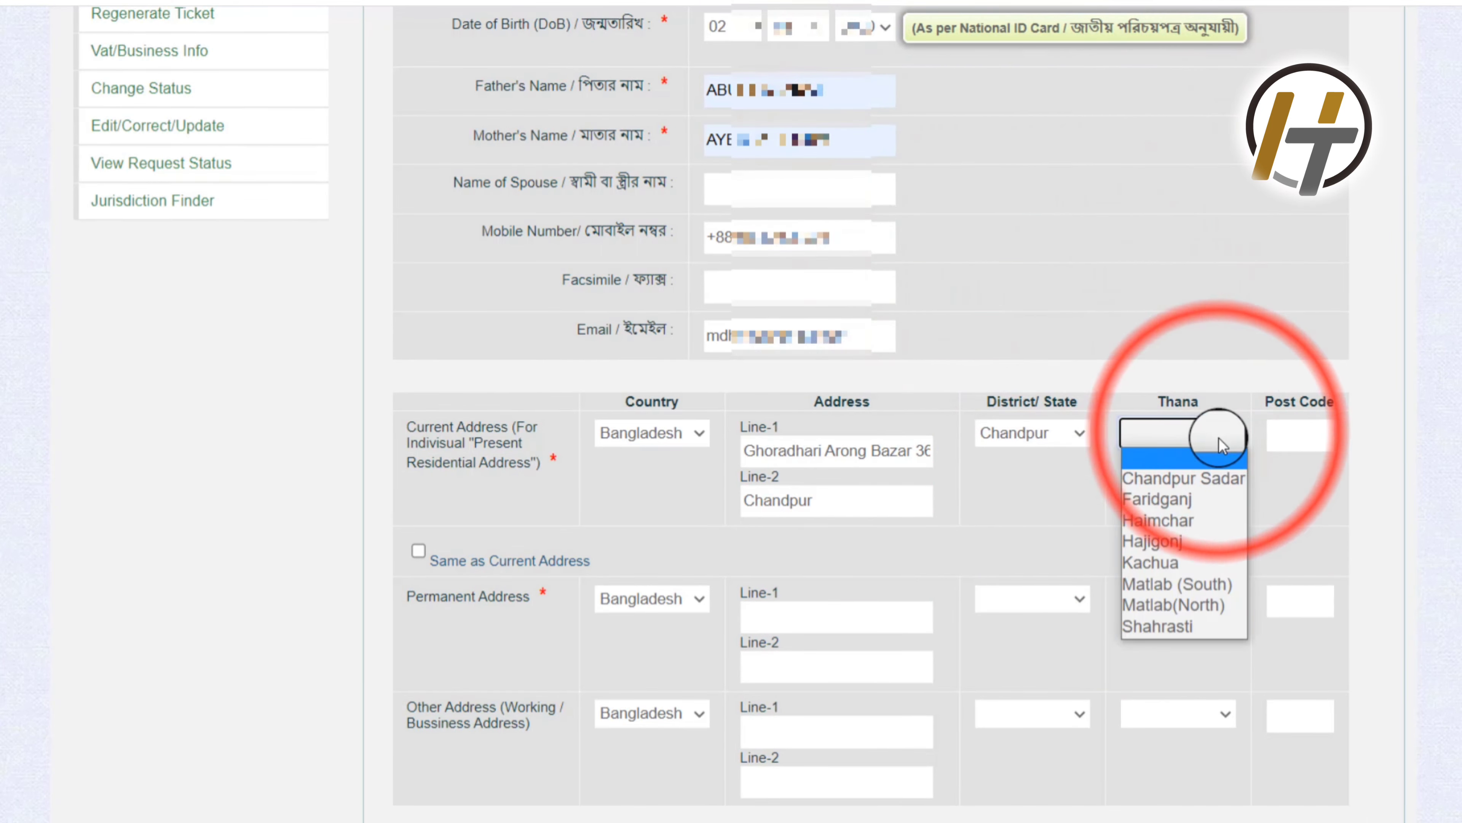
left_click(1214, 585)
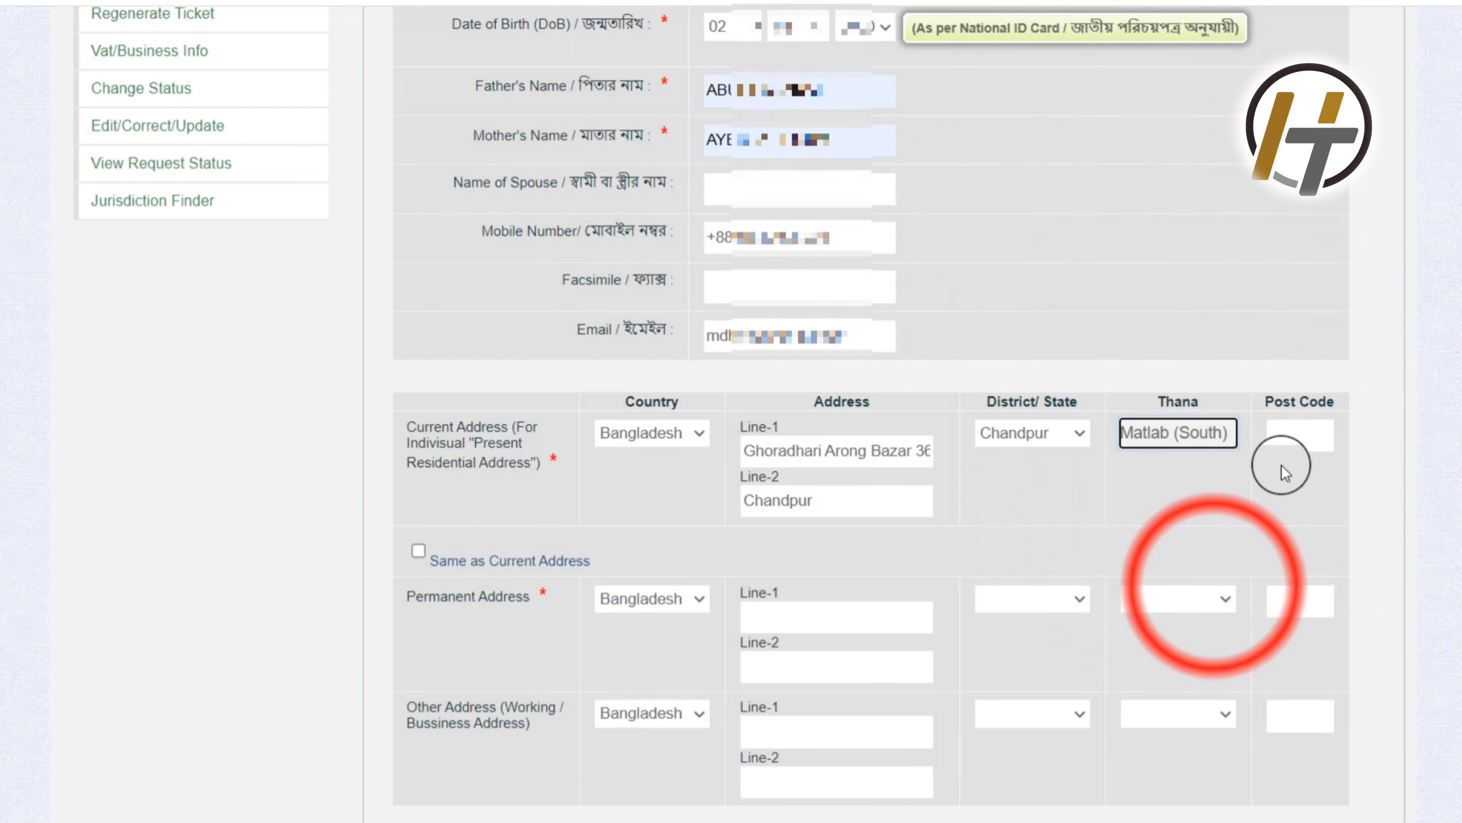
left_click(1292, 429)
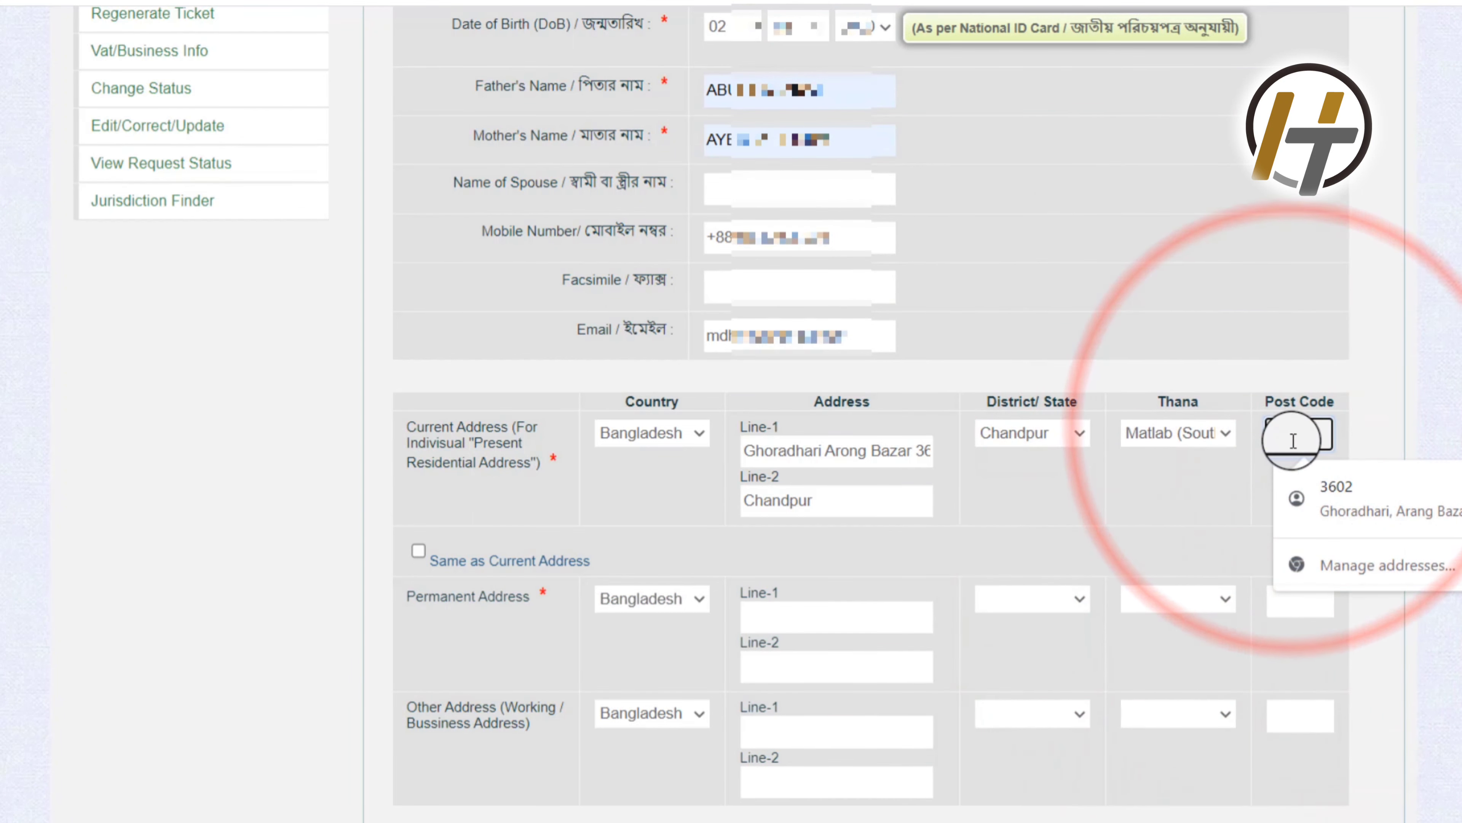
type("3602")
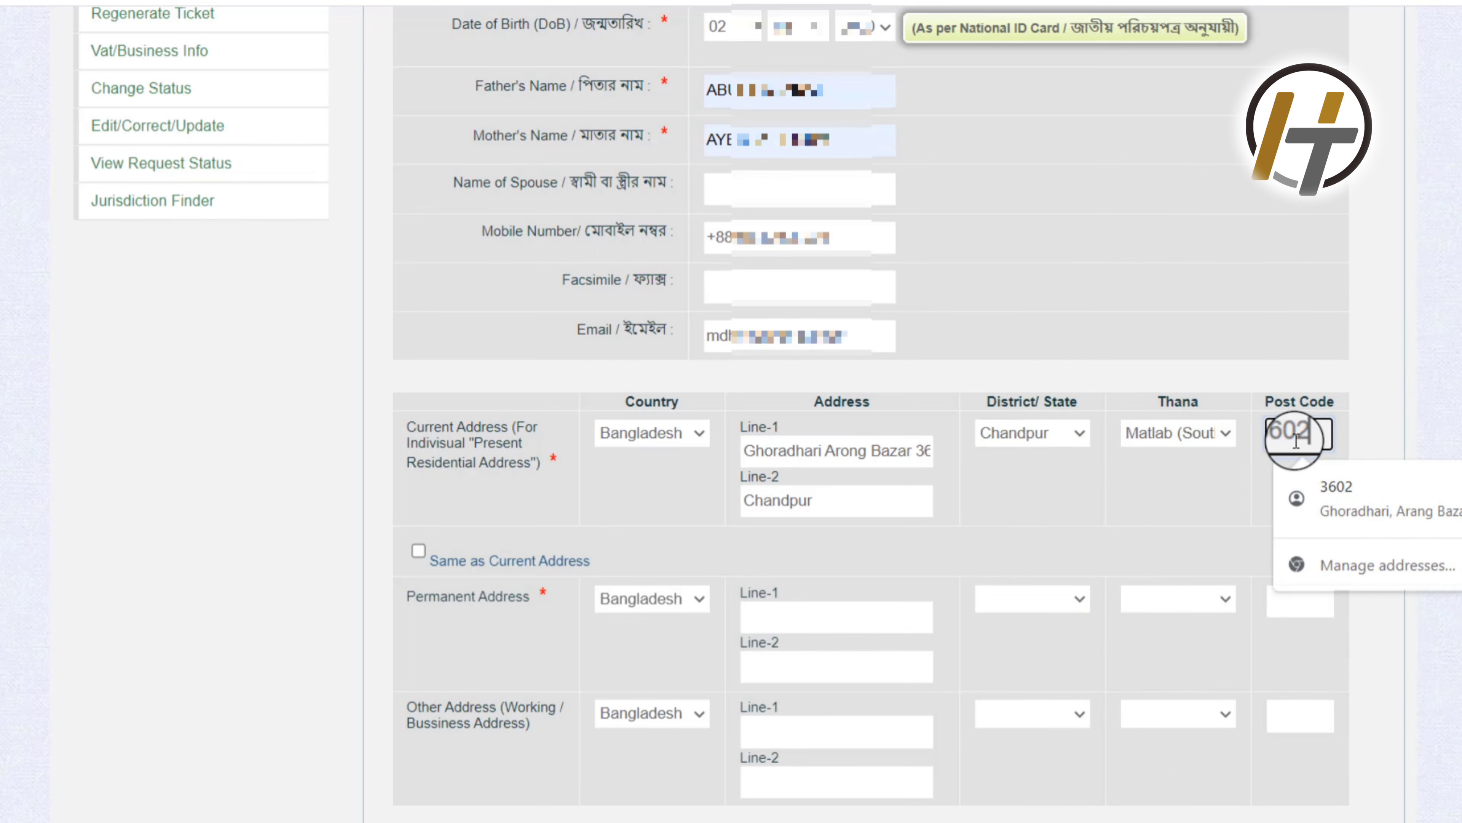
left_click(1157, 487)
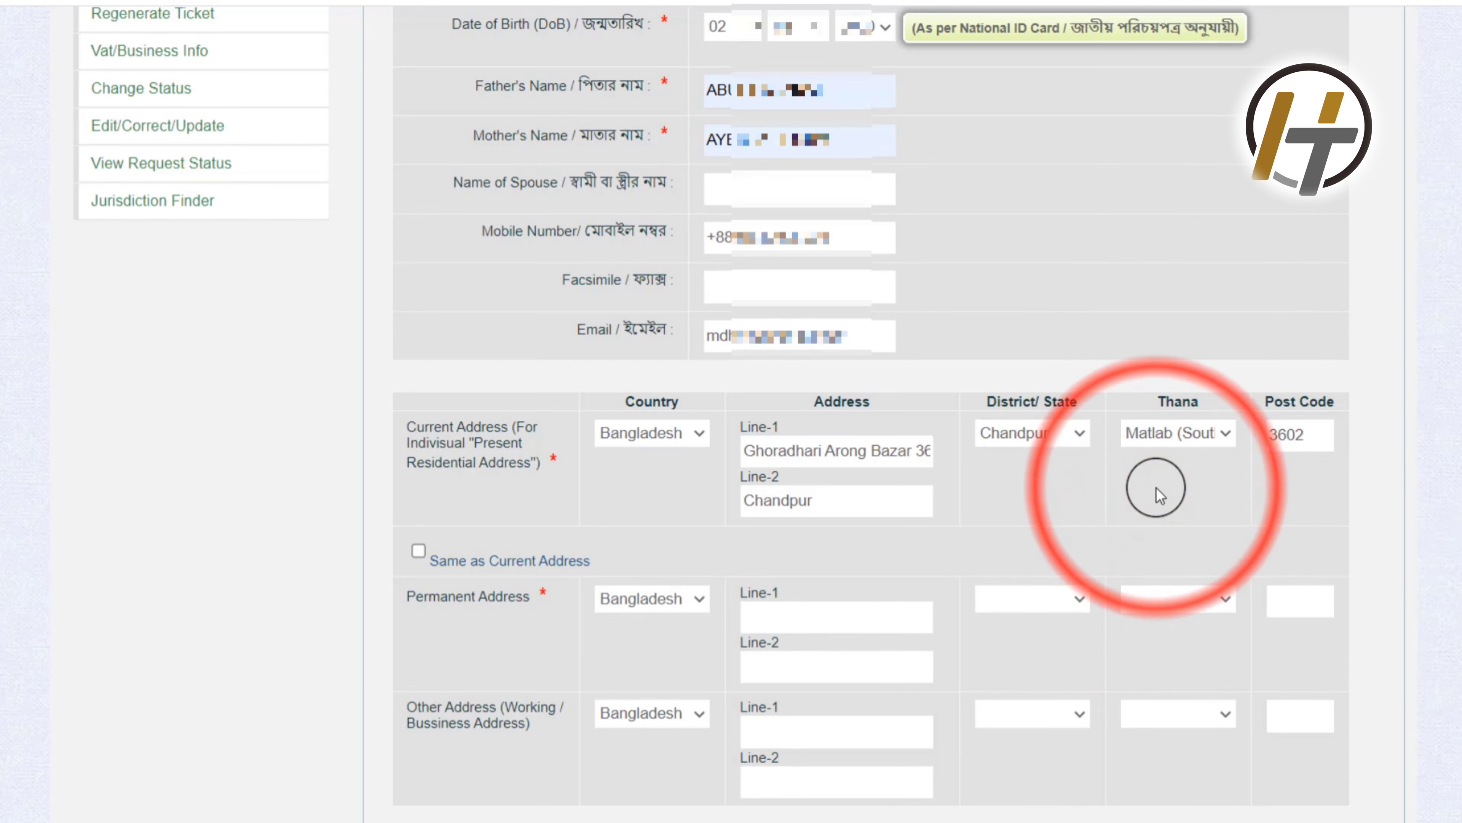
scroll(941, 513, "down", 2)
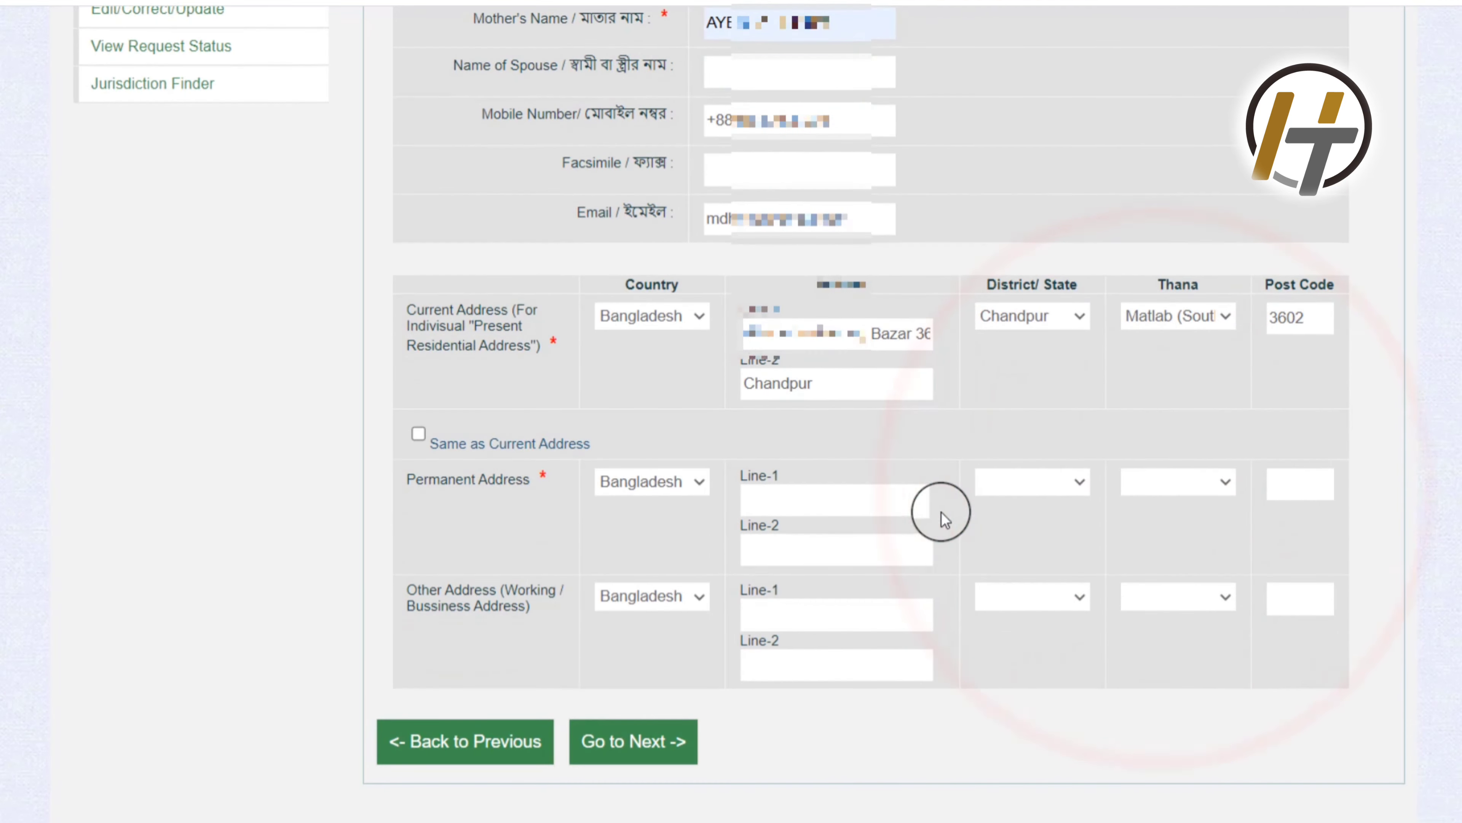
Step: Tick 'Same as Current Address' for the permanent address and continue to the Final Preview
left_click(418, 433)
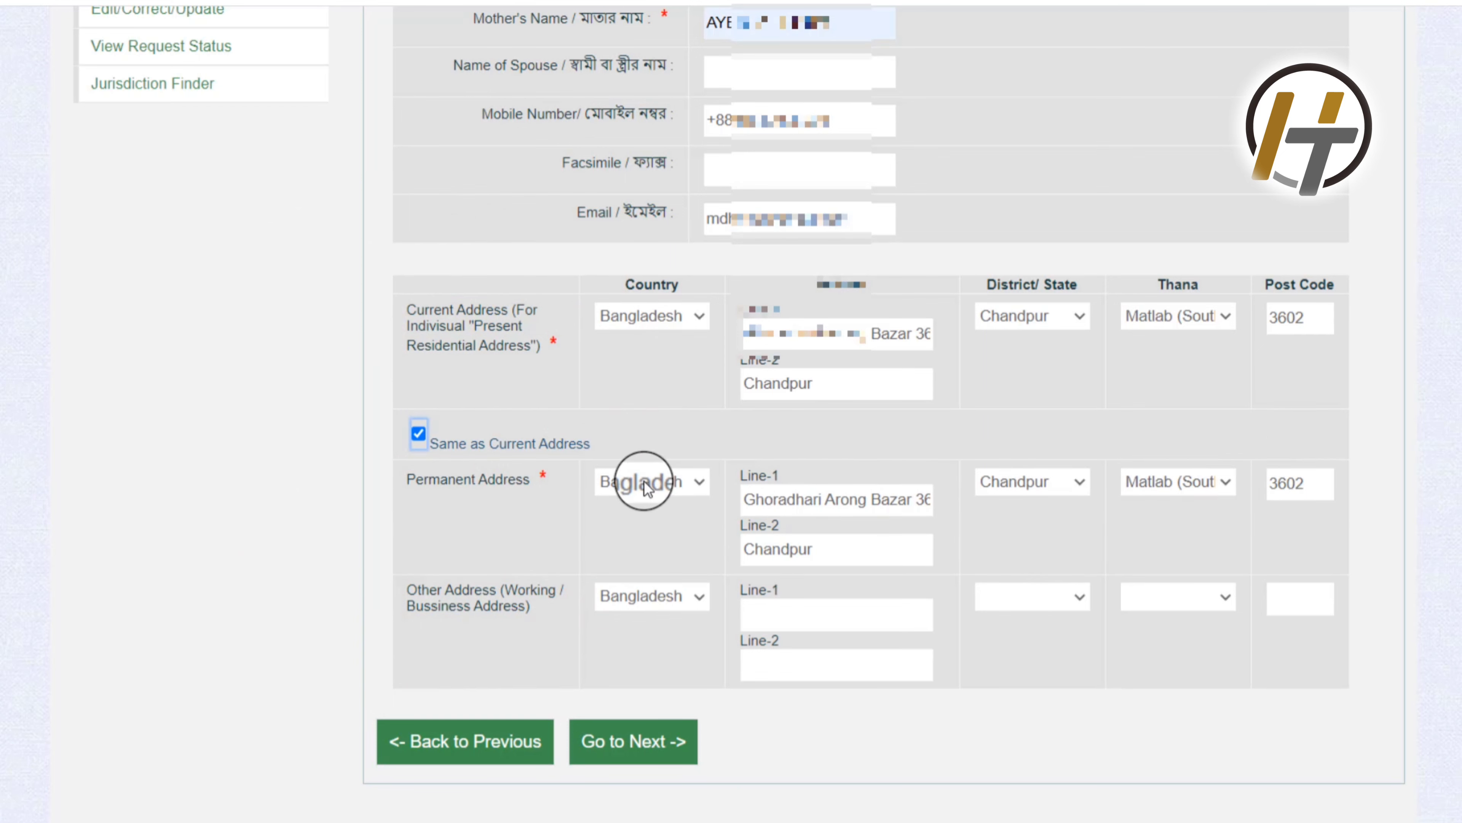
scroll(777, 496, "down", 1)
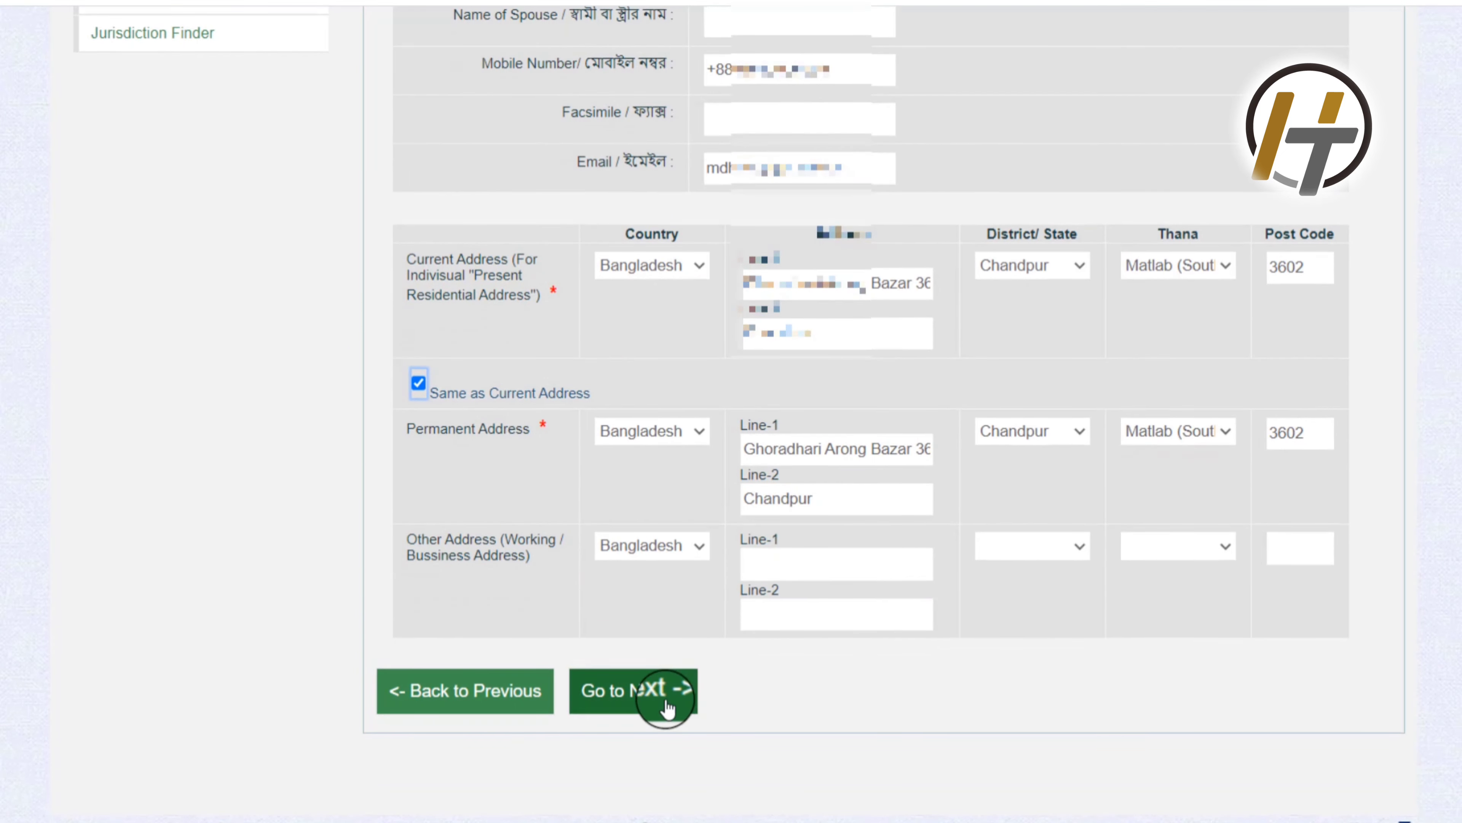
left_click(666, 704)
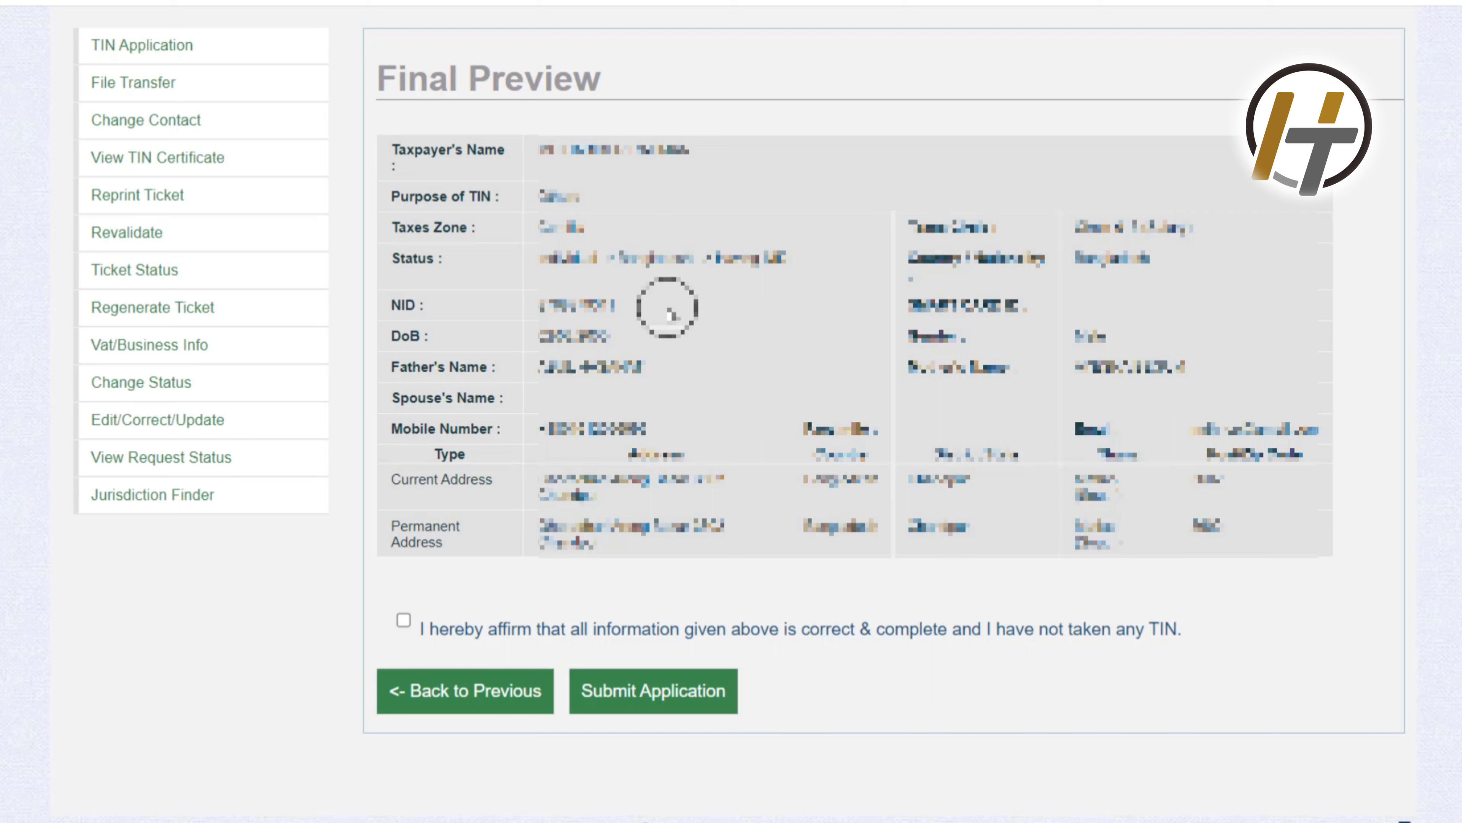
Step: Tick the 'I hereby affirm' declaration and submit the TIN application
left_click(403, 618)
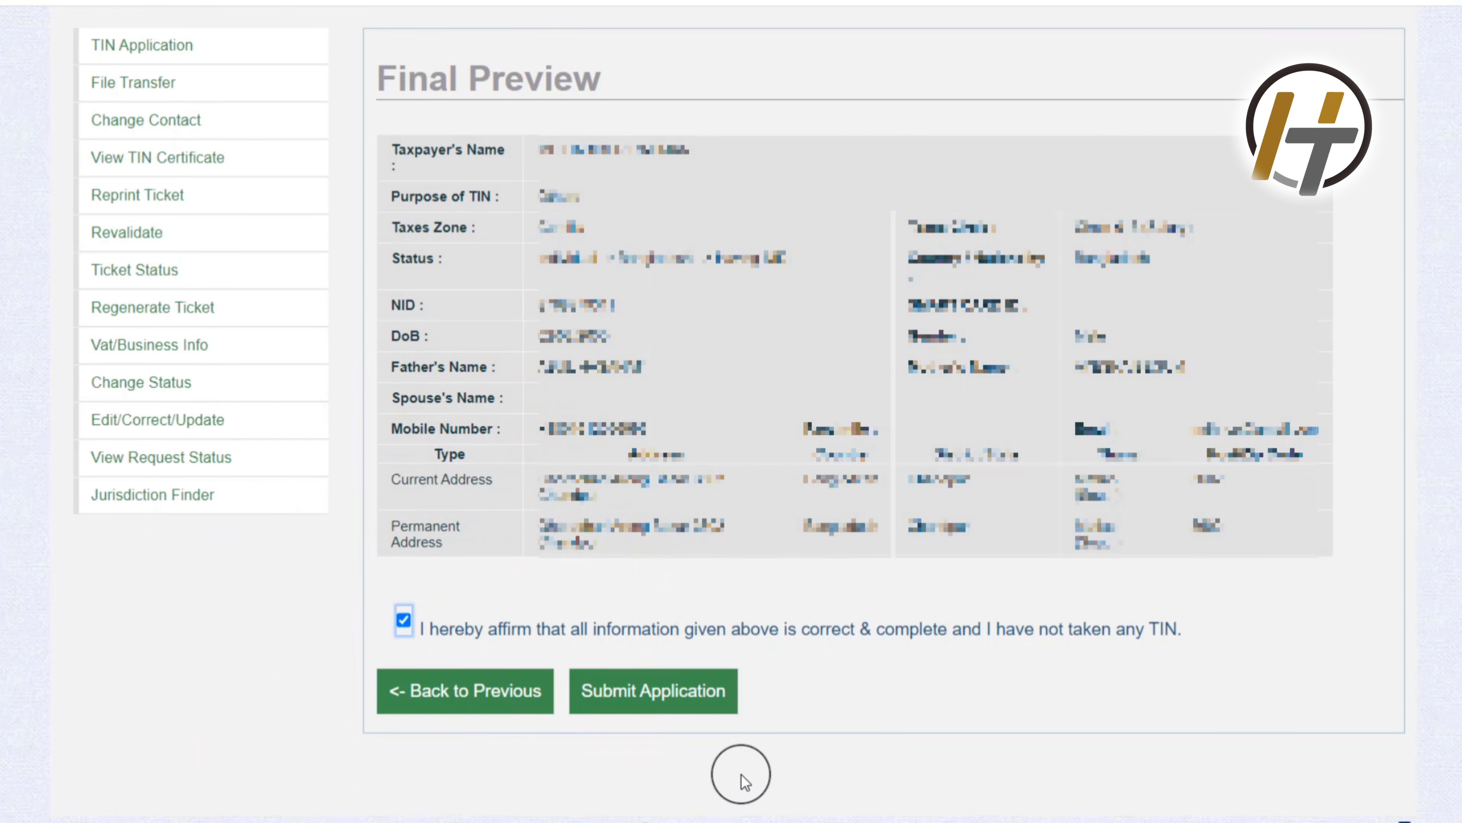
left_click(662, 694)
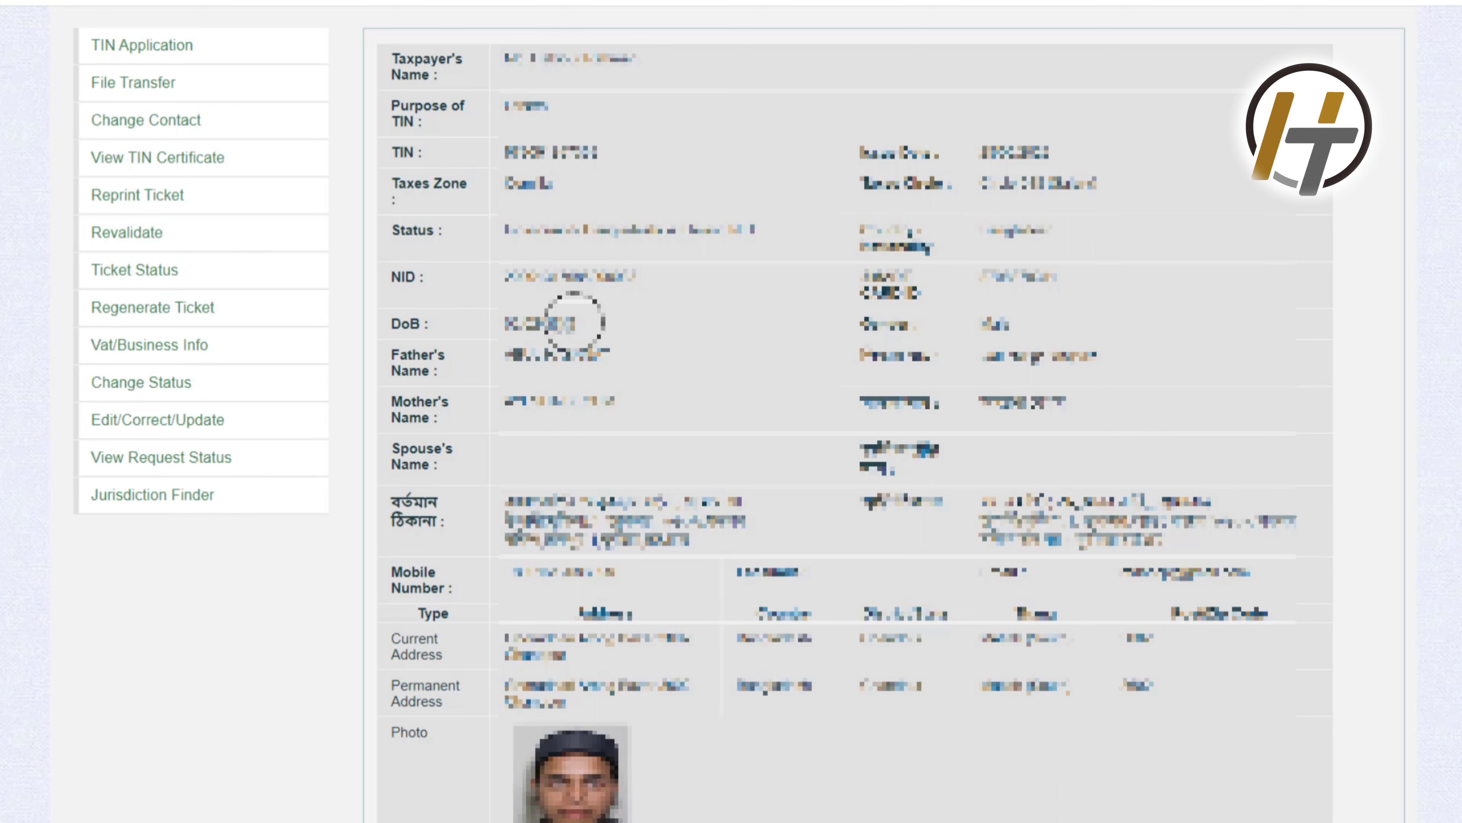
Step: Open Print Details for the TIN record with Save as PDF as the destination
scroll(574, 322, "down", 3)
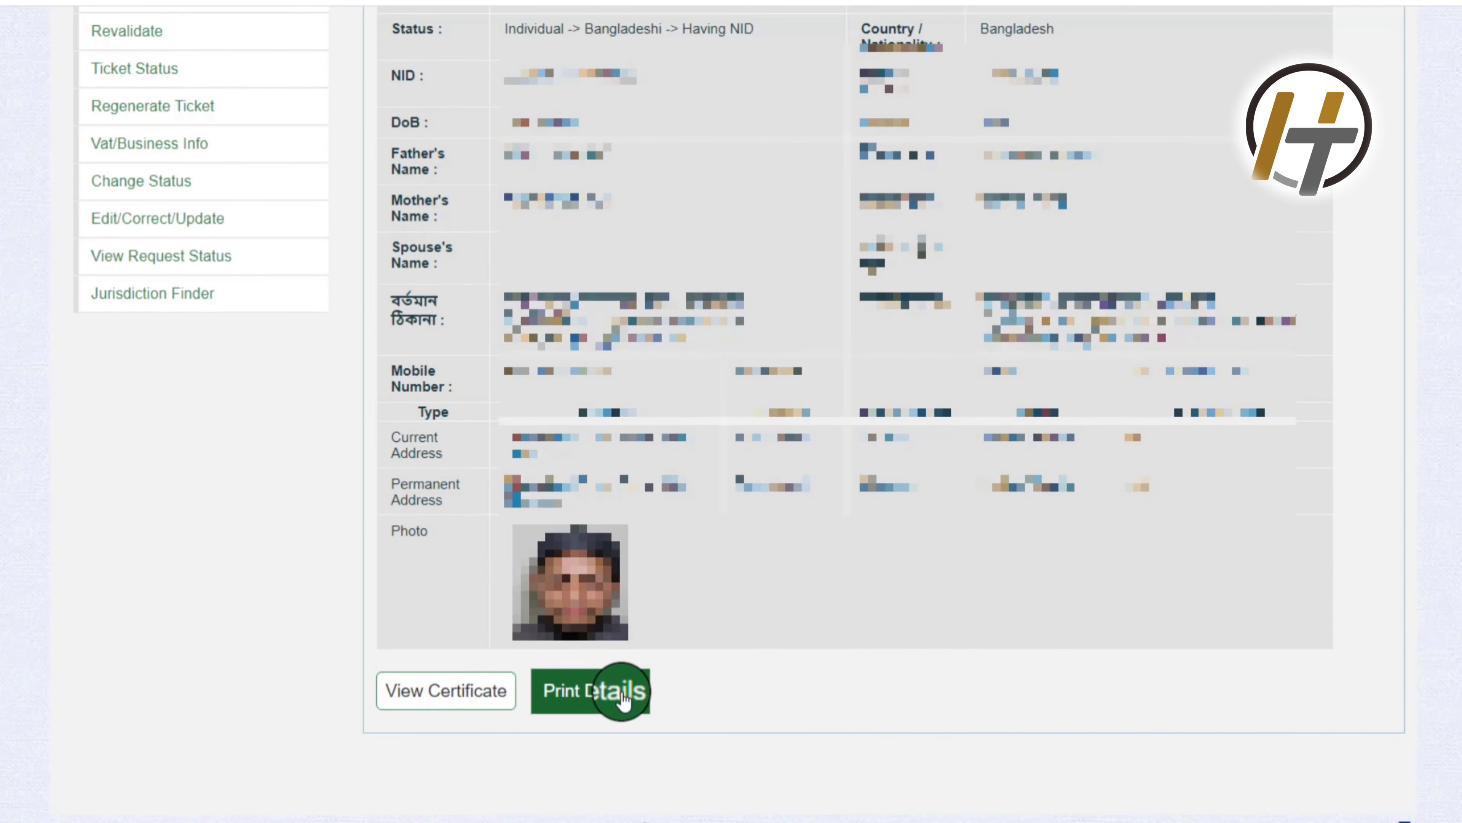
left_click(633, 697)
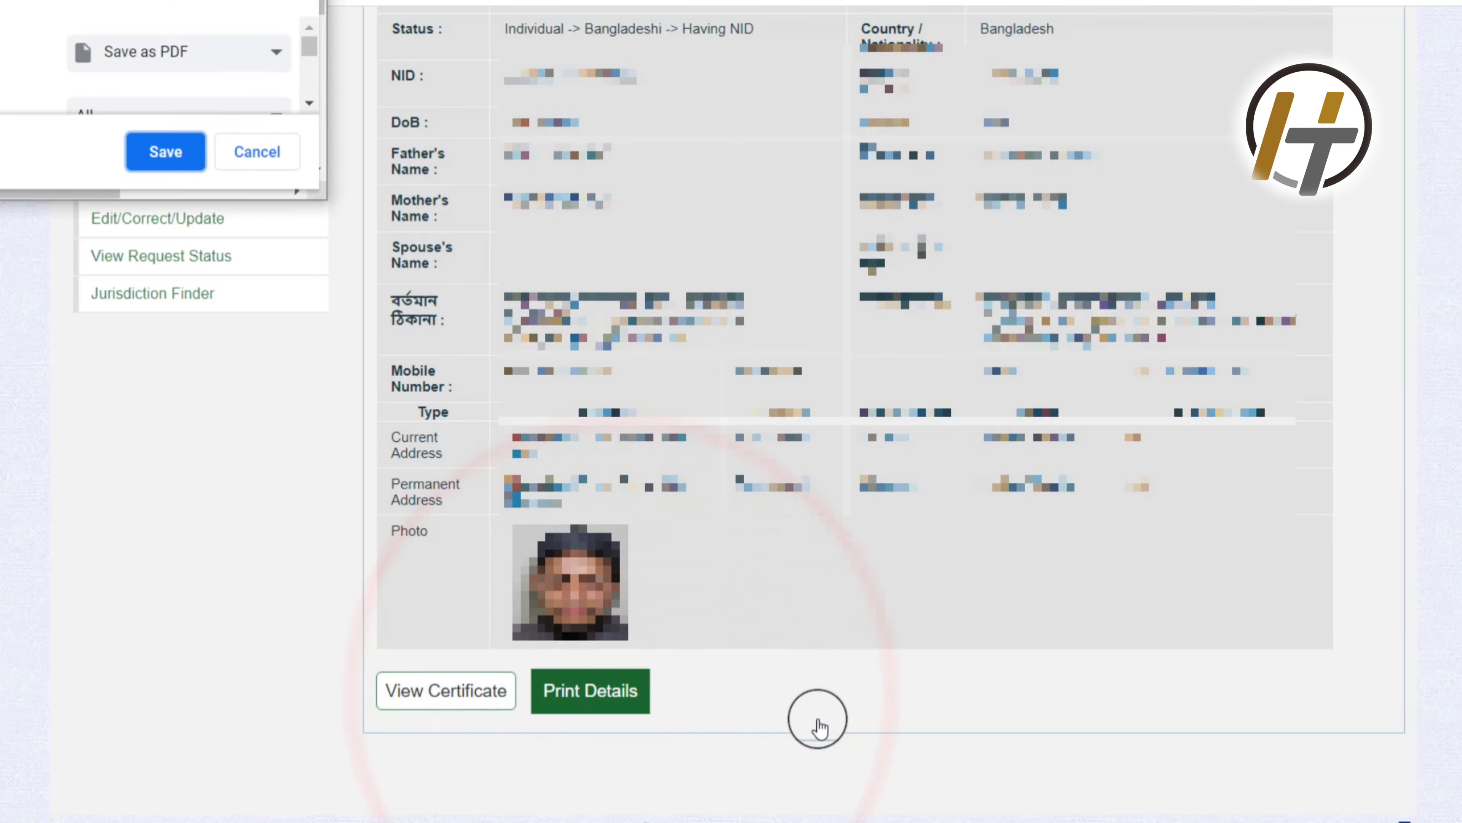
left_click(172, 159)
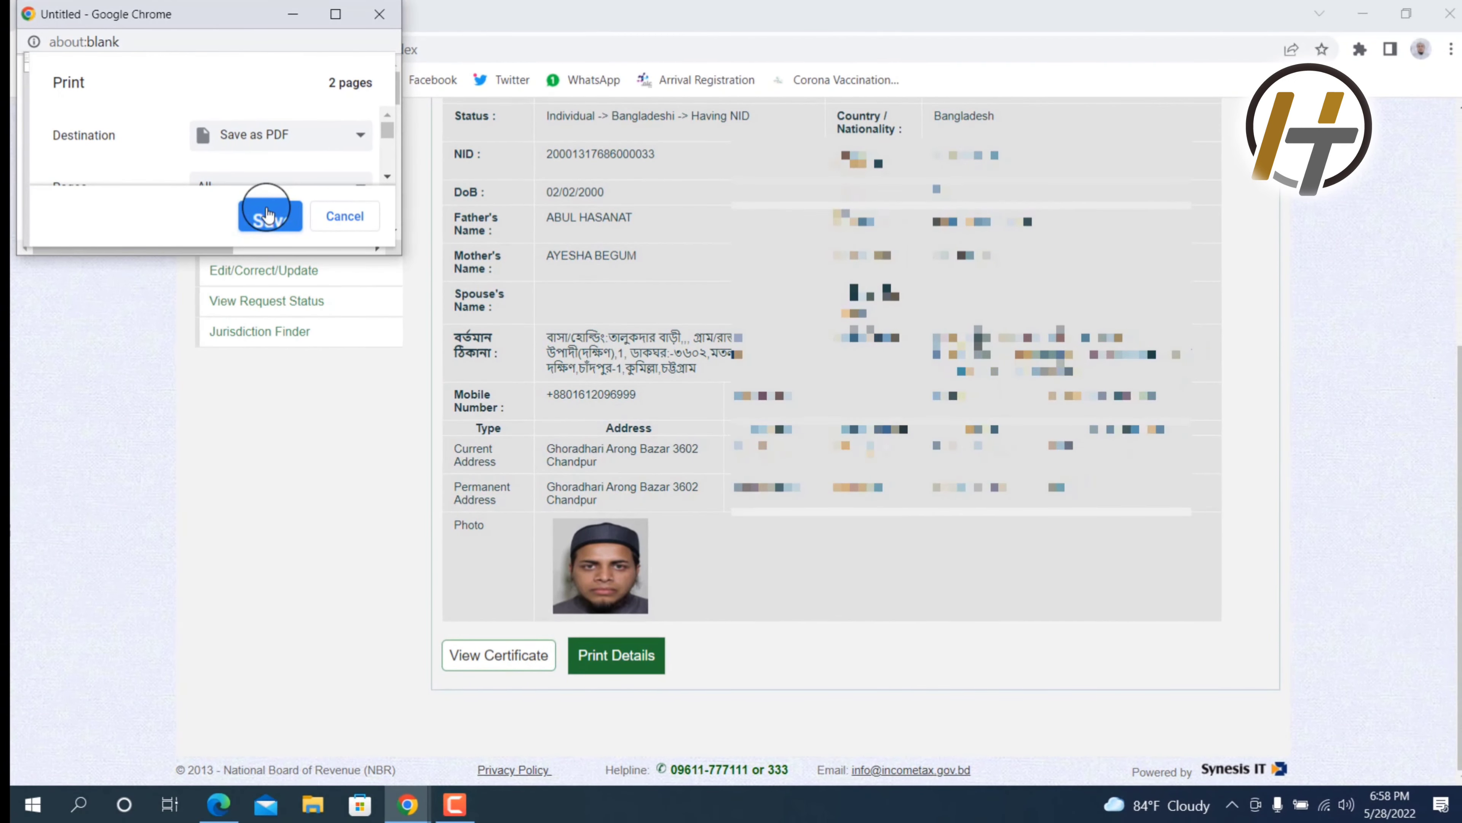
Step: Save the TIN details PDF to Downloads, replacing the 'Untitled Document' name with a new file name
left_click(268, 215)
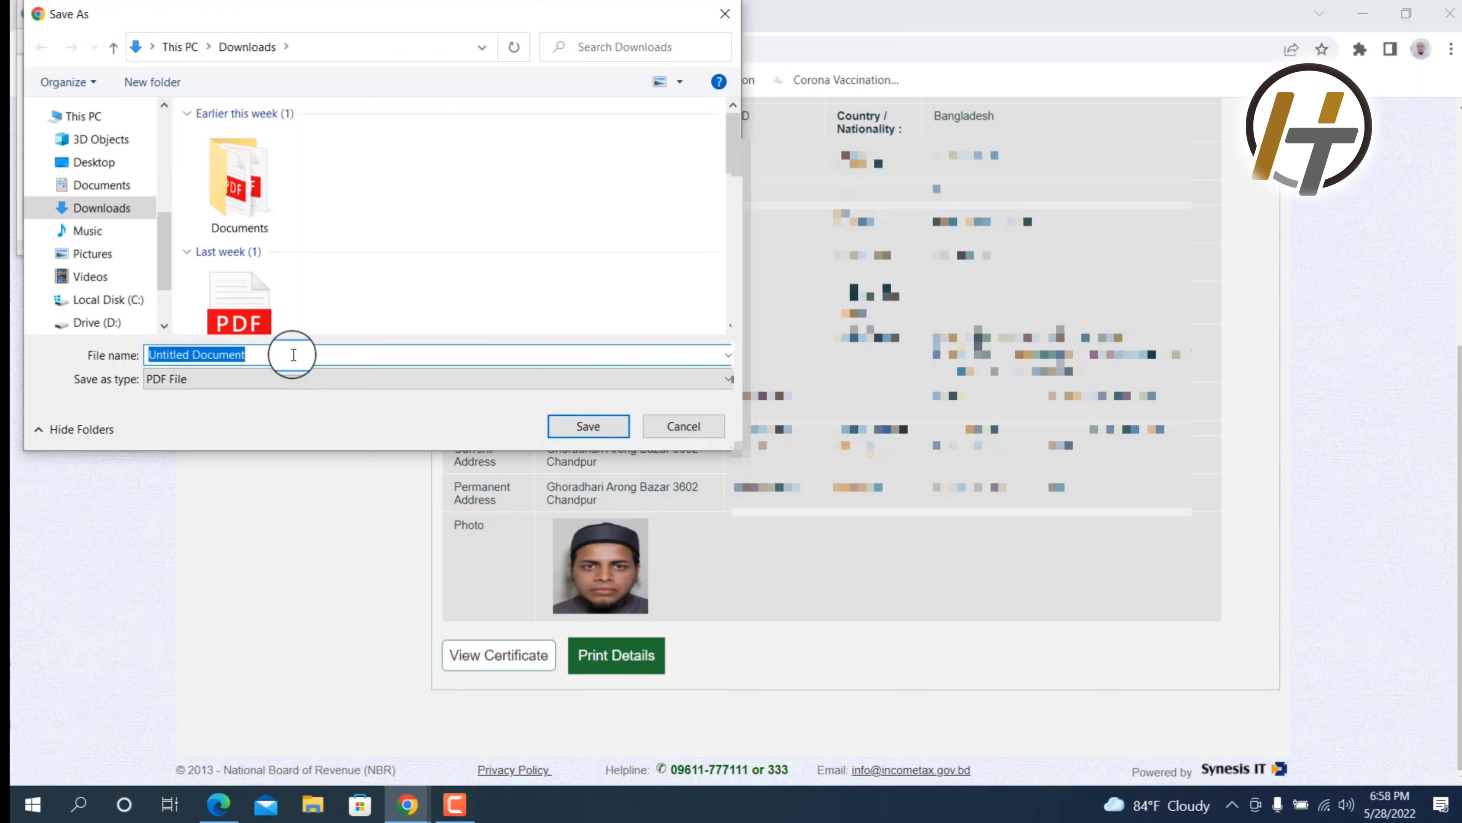
key("BackSpace")
type("ha")
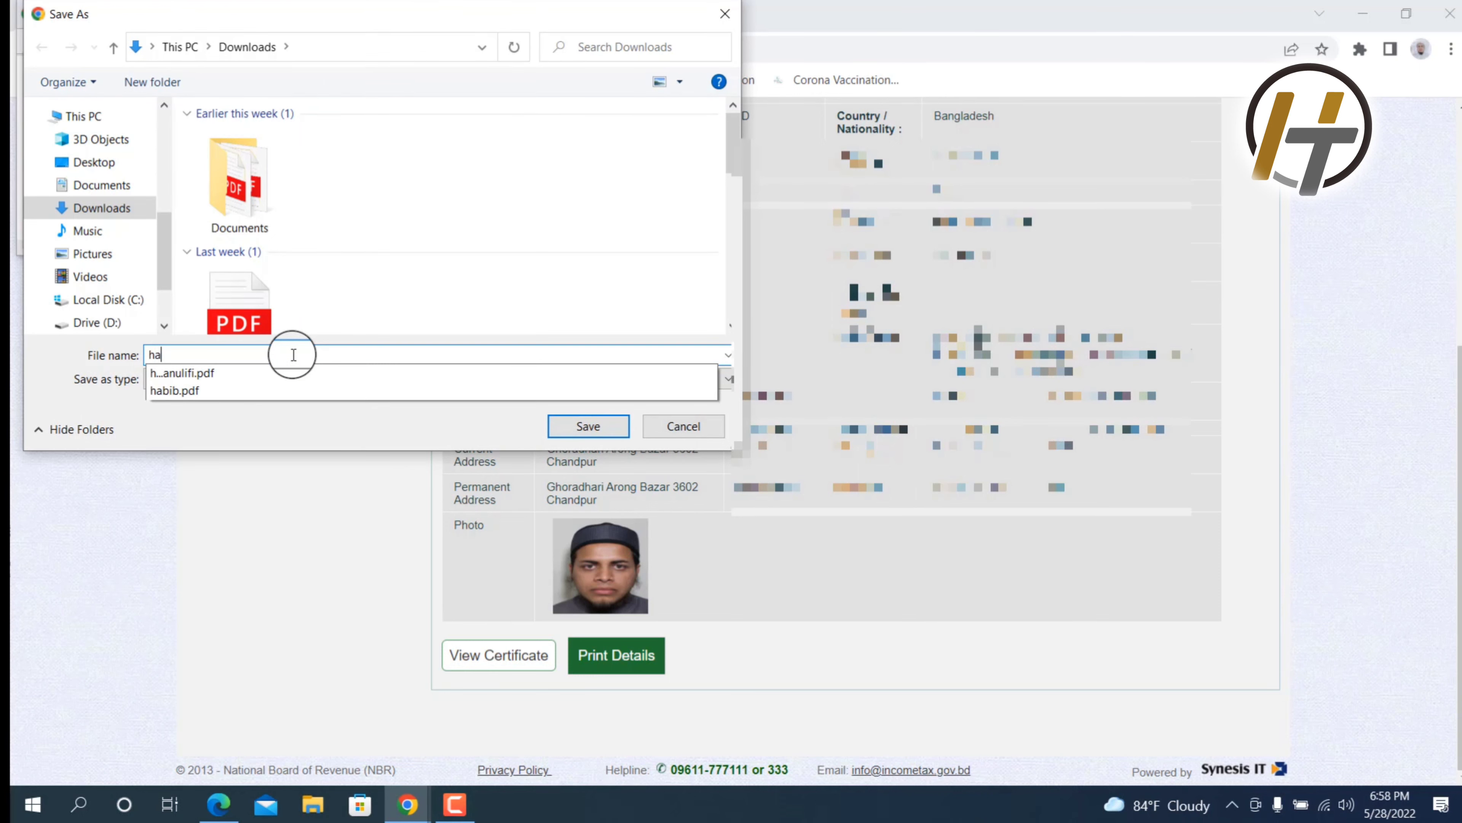
type("n")
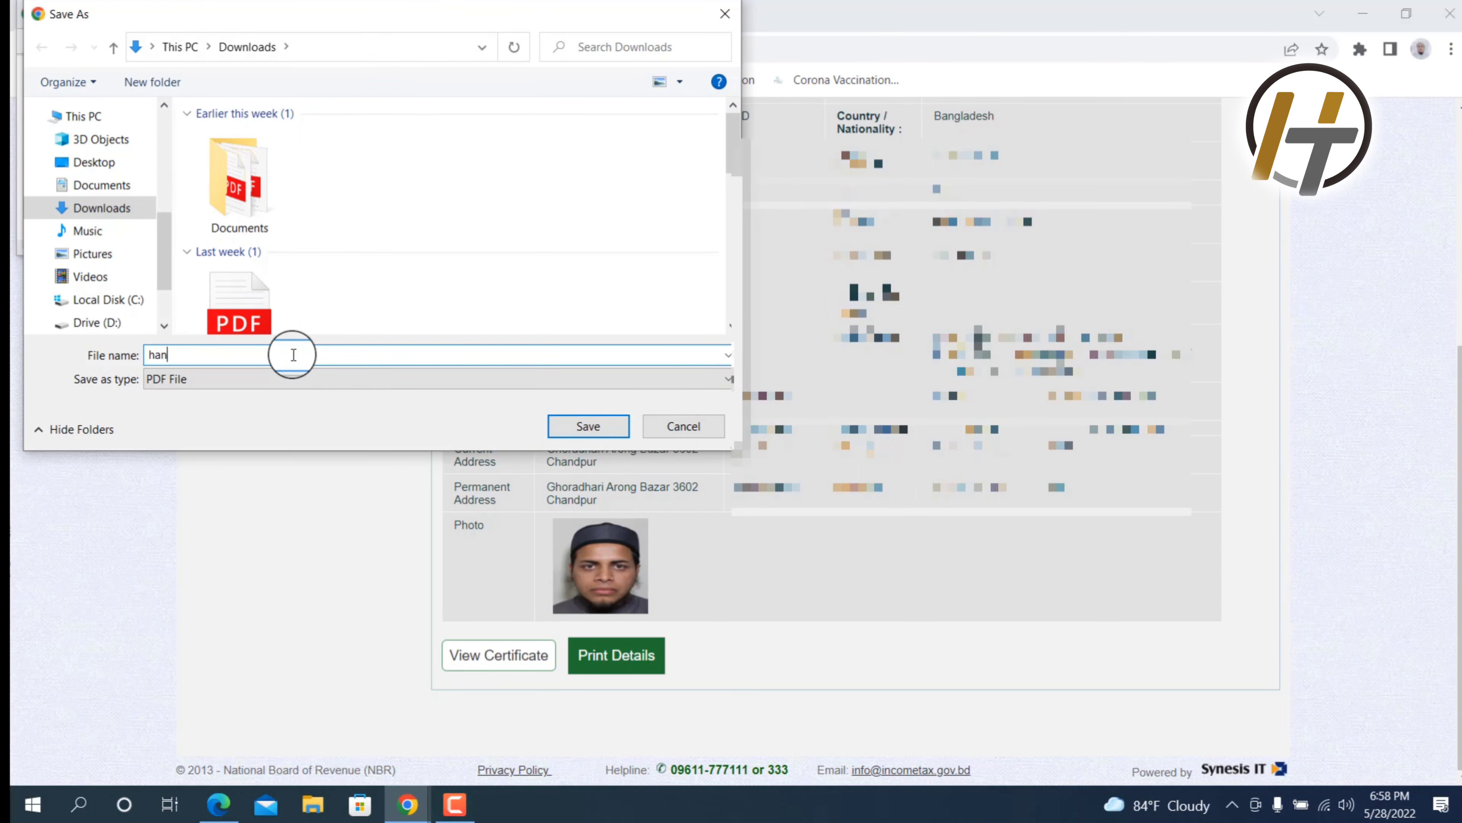
key("BackSpace")
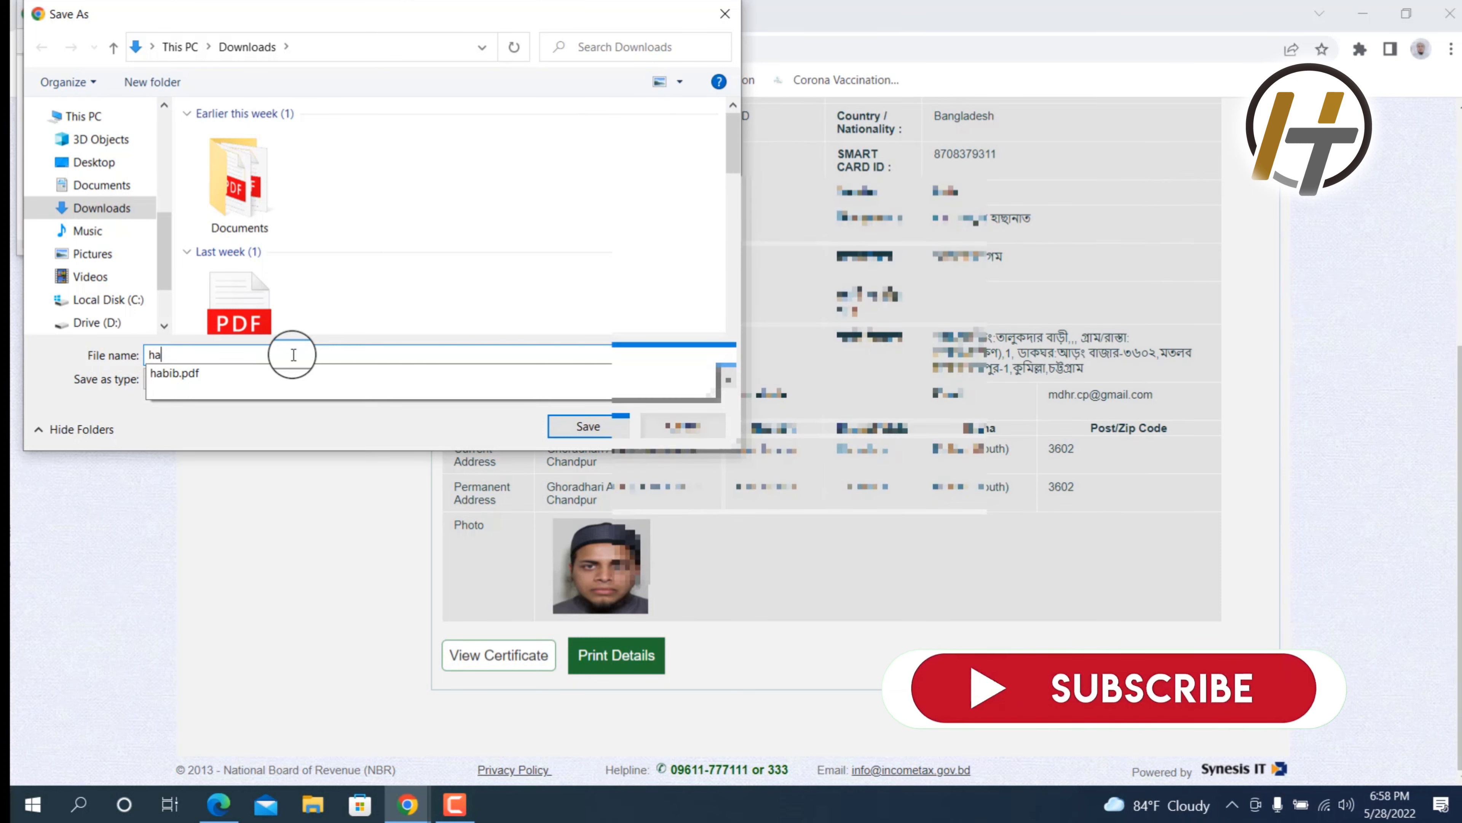
type("bib ")
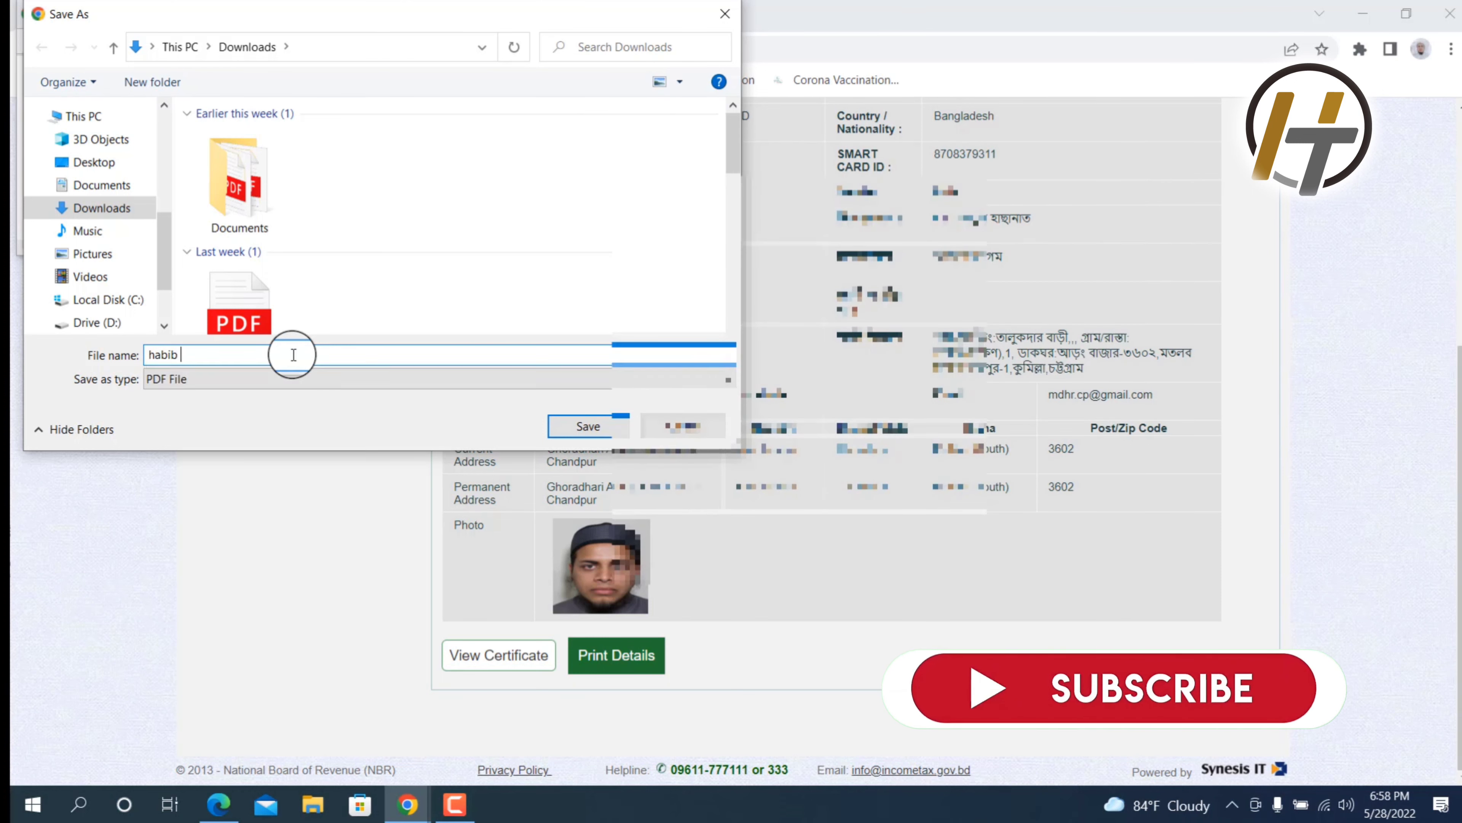
type("t")
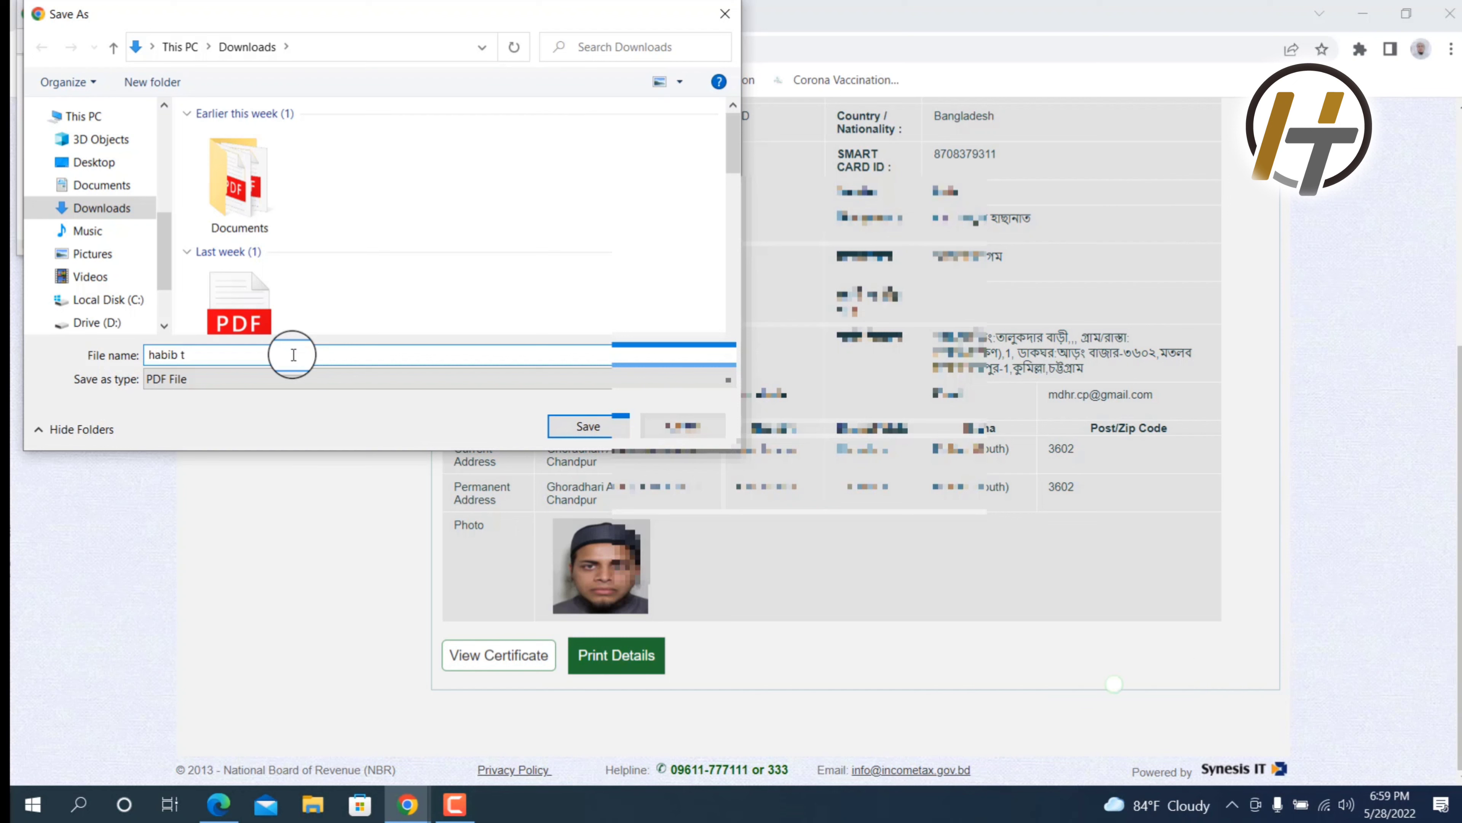
type("iax")
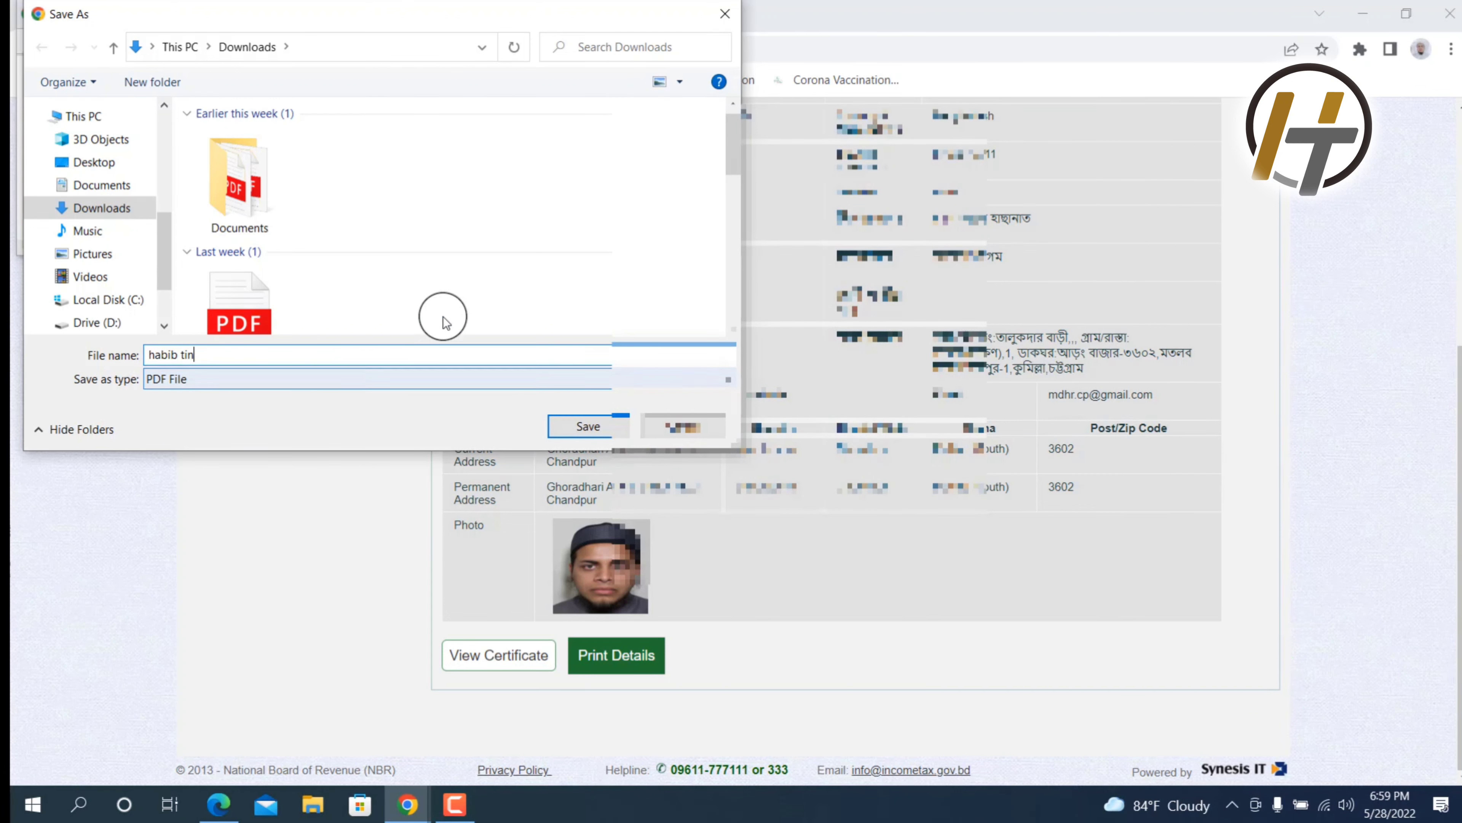
left_click(588, 426)
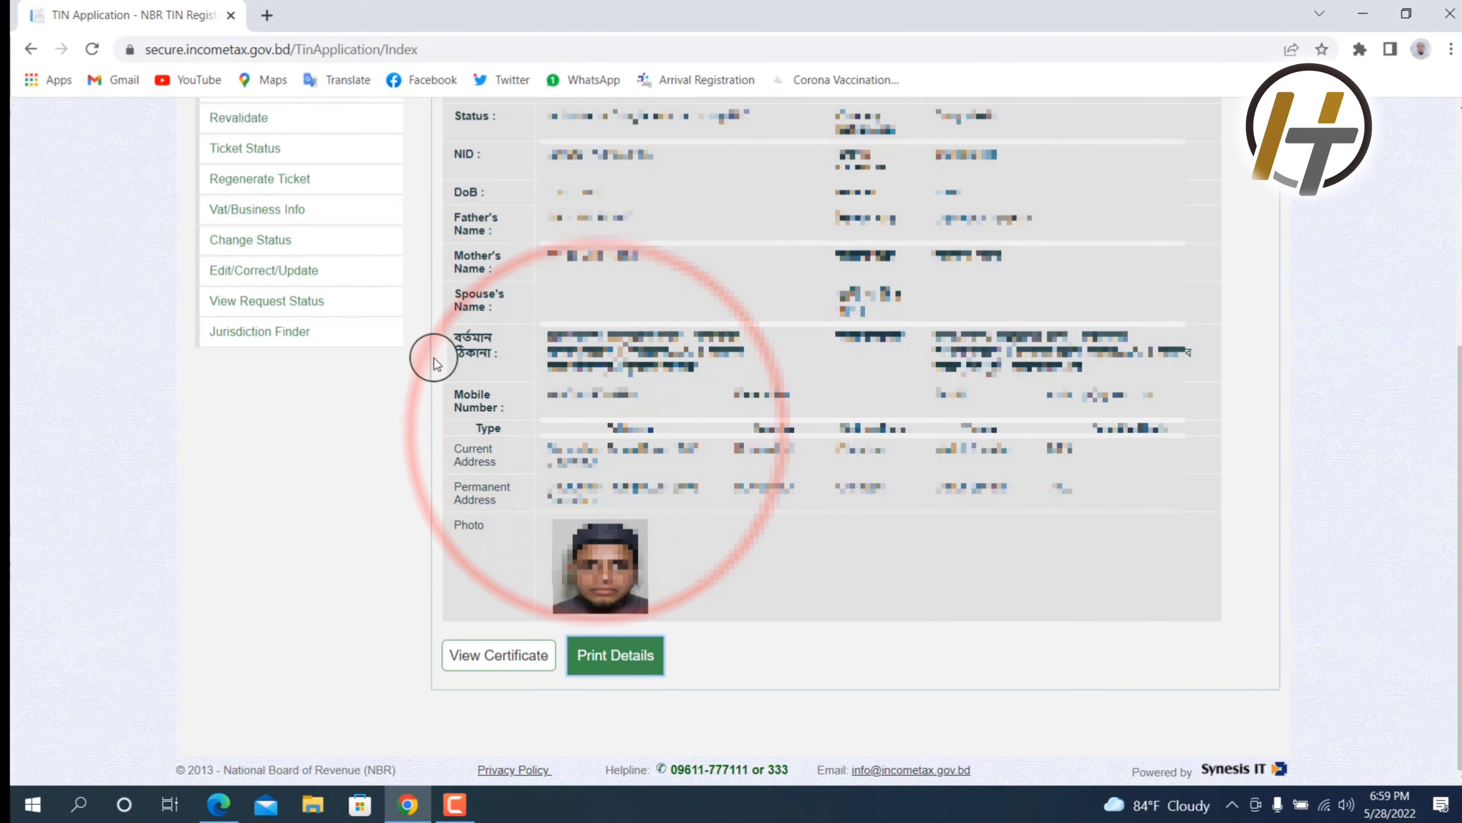
Step: Open the TIN certificate, then open its Email Certificate page
left_click(482, 656)
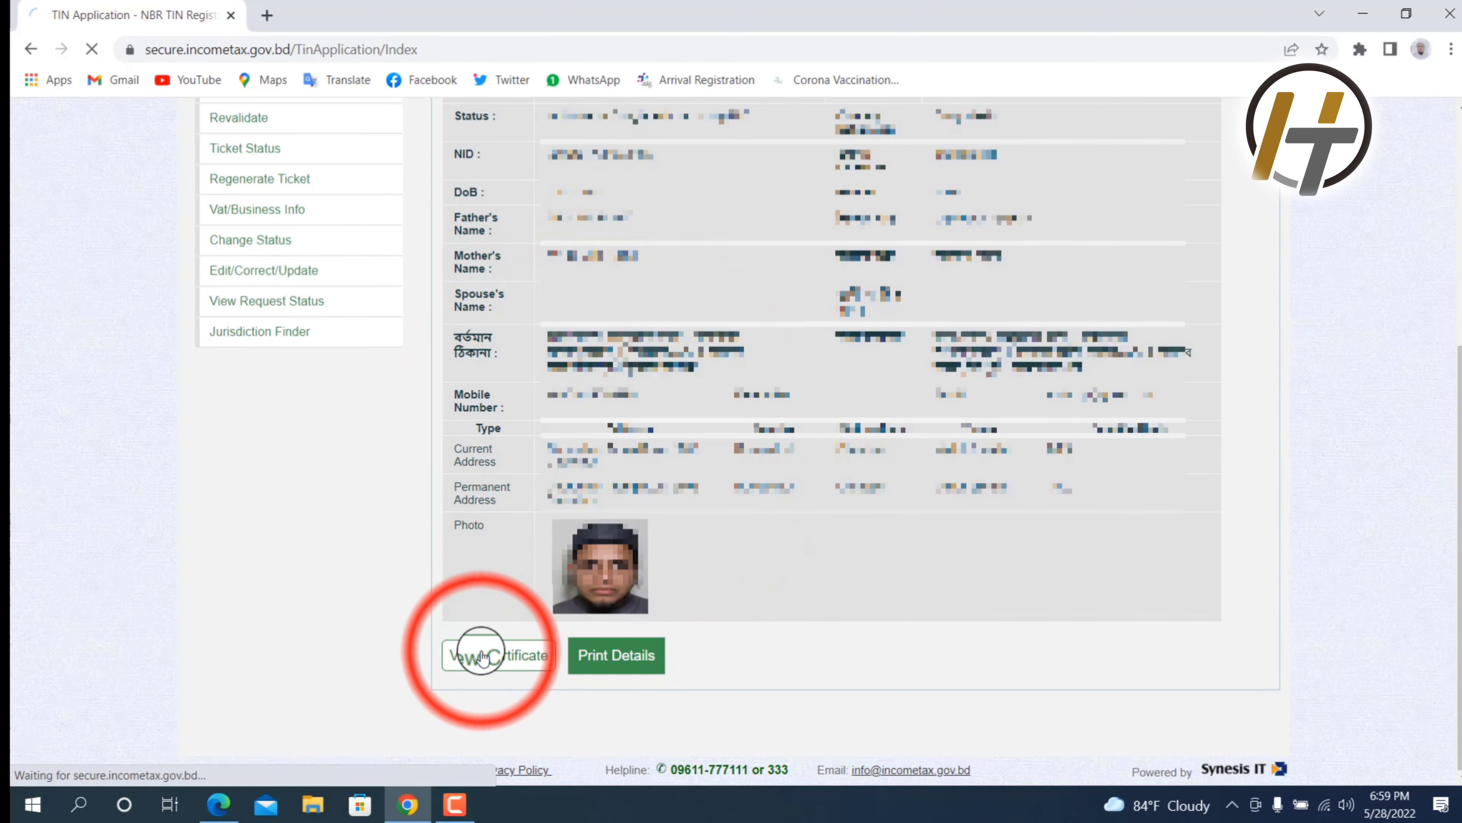
scroll(710, 492, "down", 6)
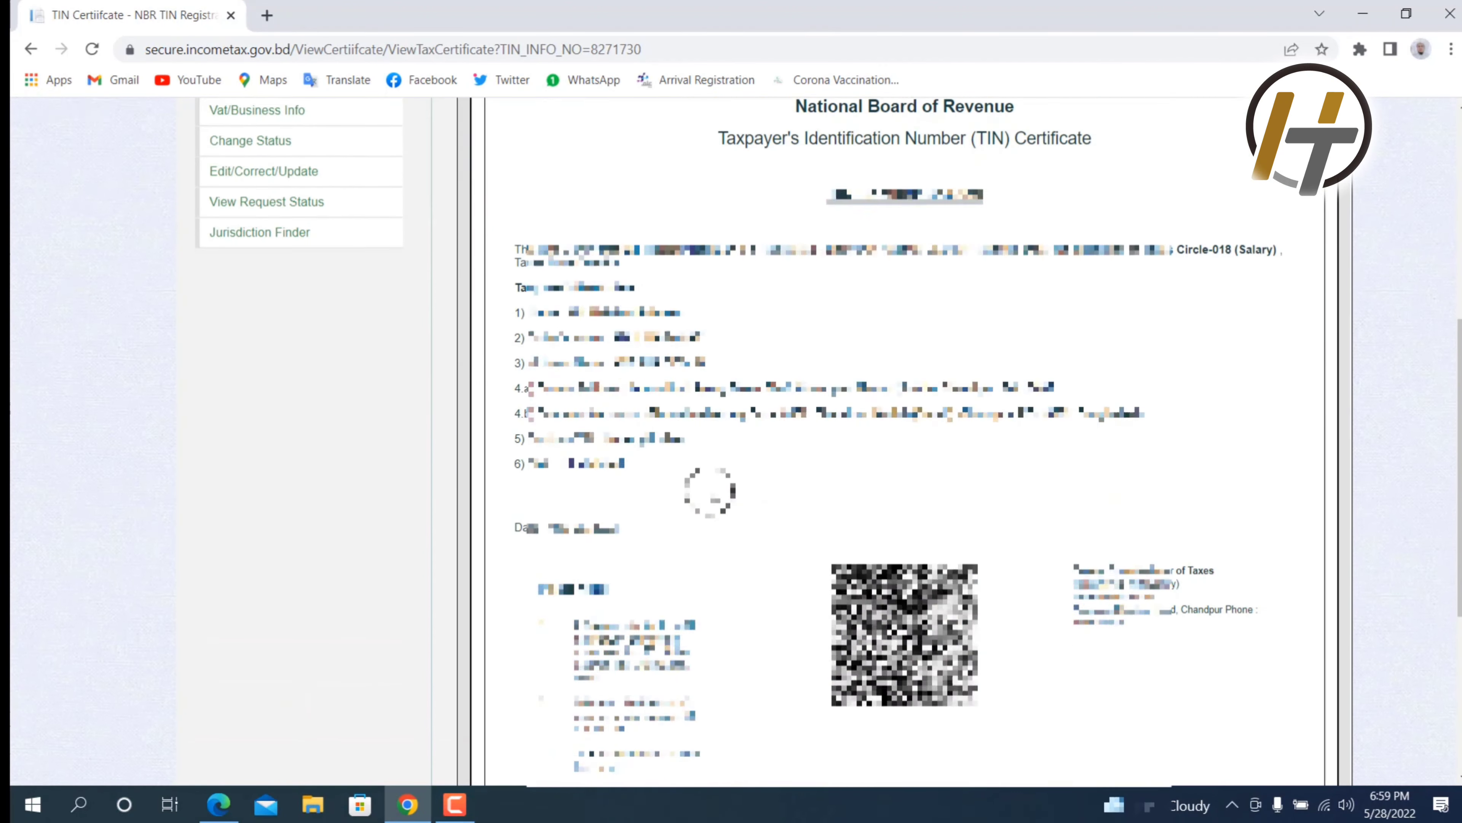
scroll(735, 475, "down", 5)
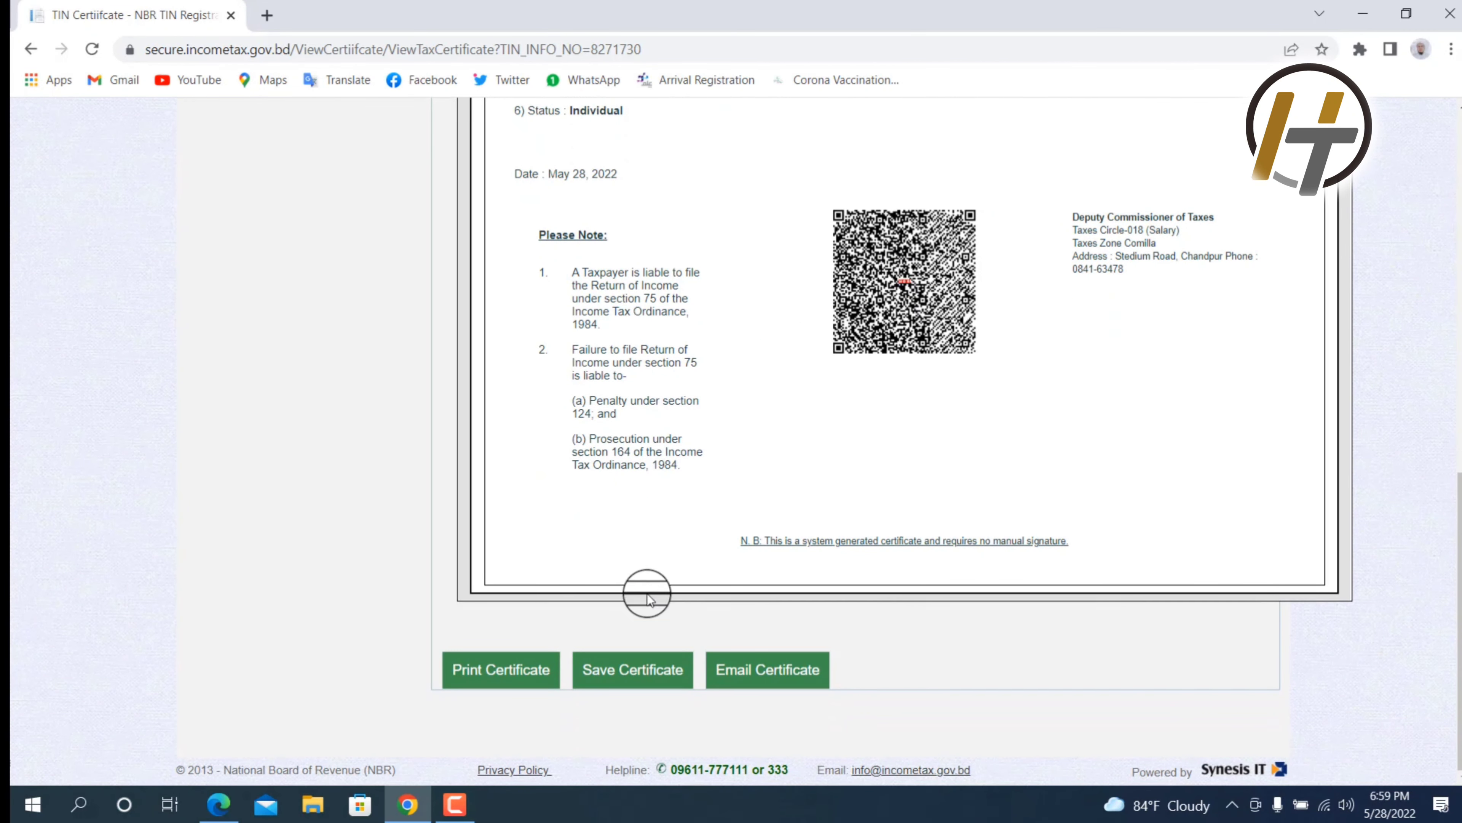
left_click(781, 669)
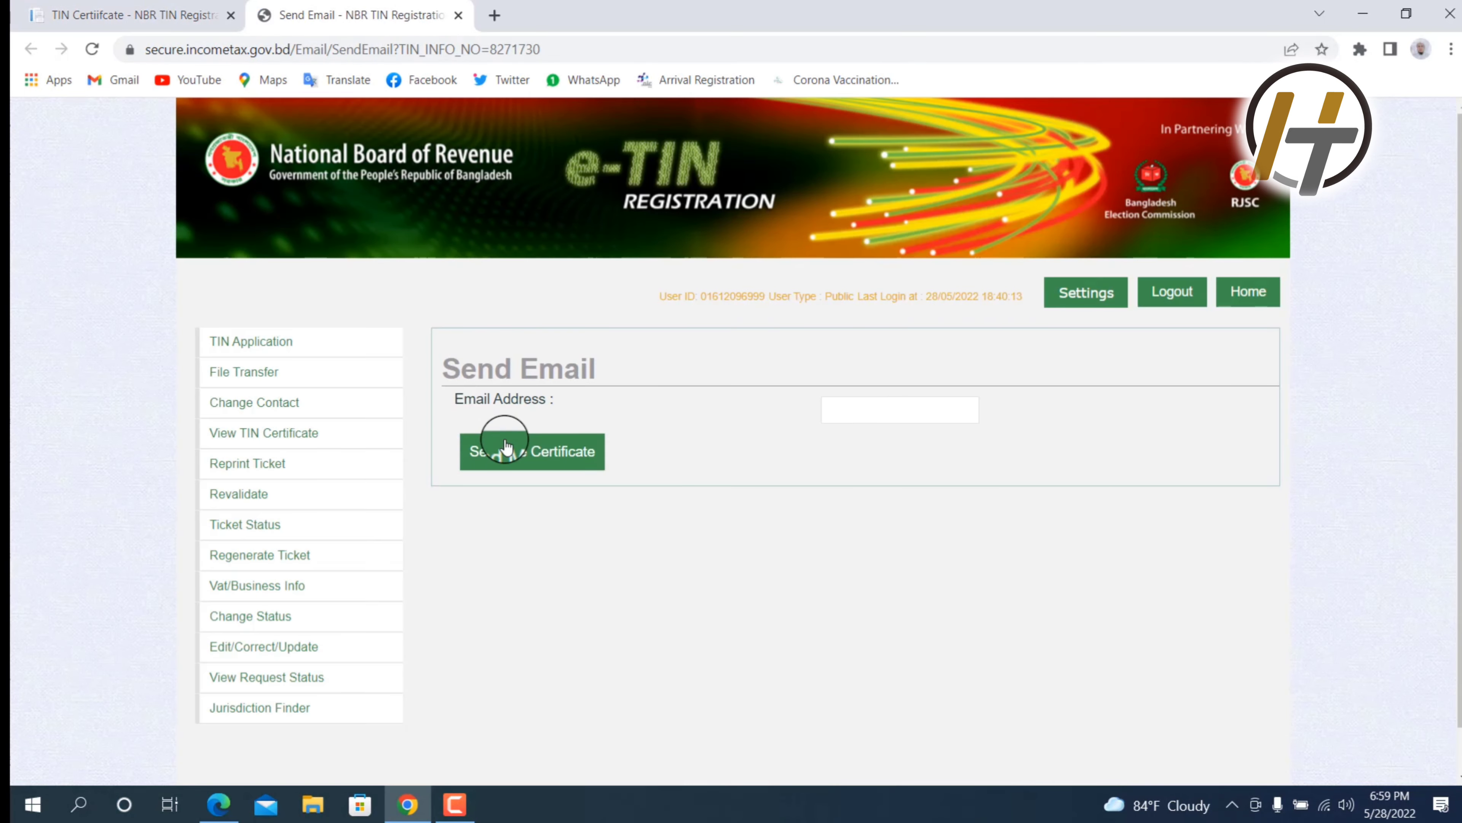
Step: Fill in the account's saved e-mail address, send the certificate, and return to the certificate tab
left_click(540, 455)
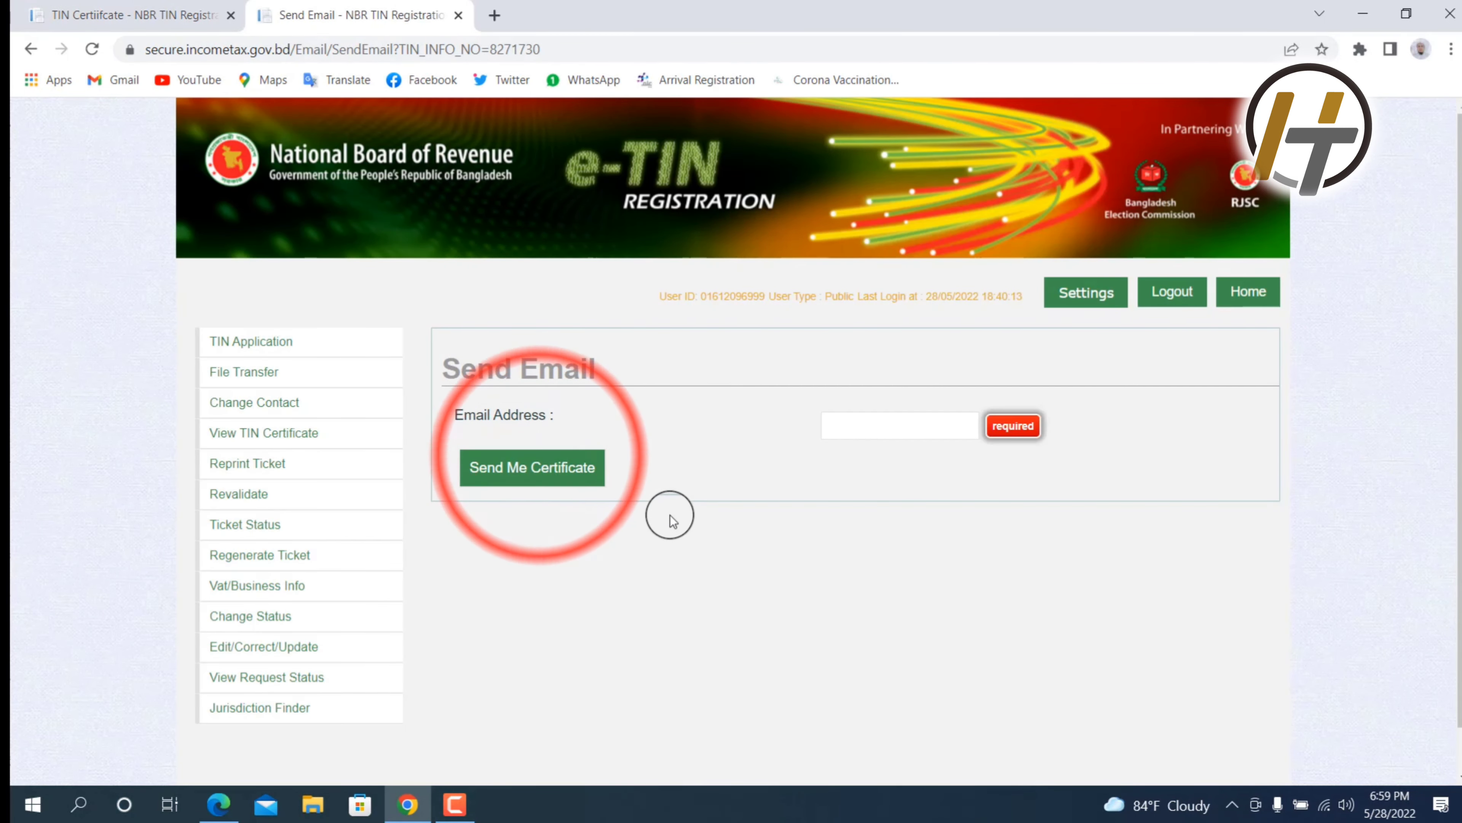
left_click(901, 438)
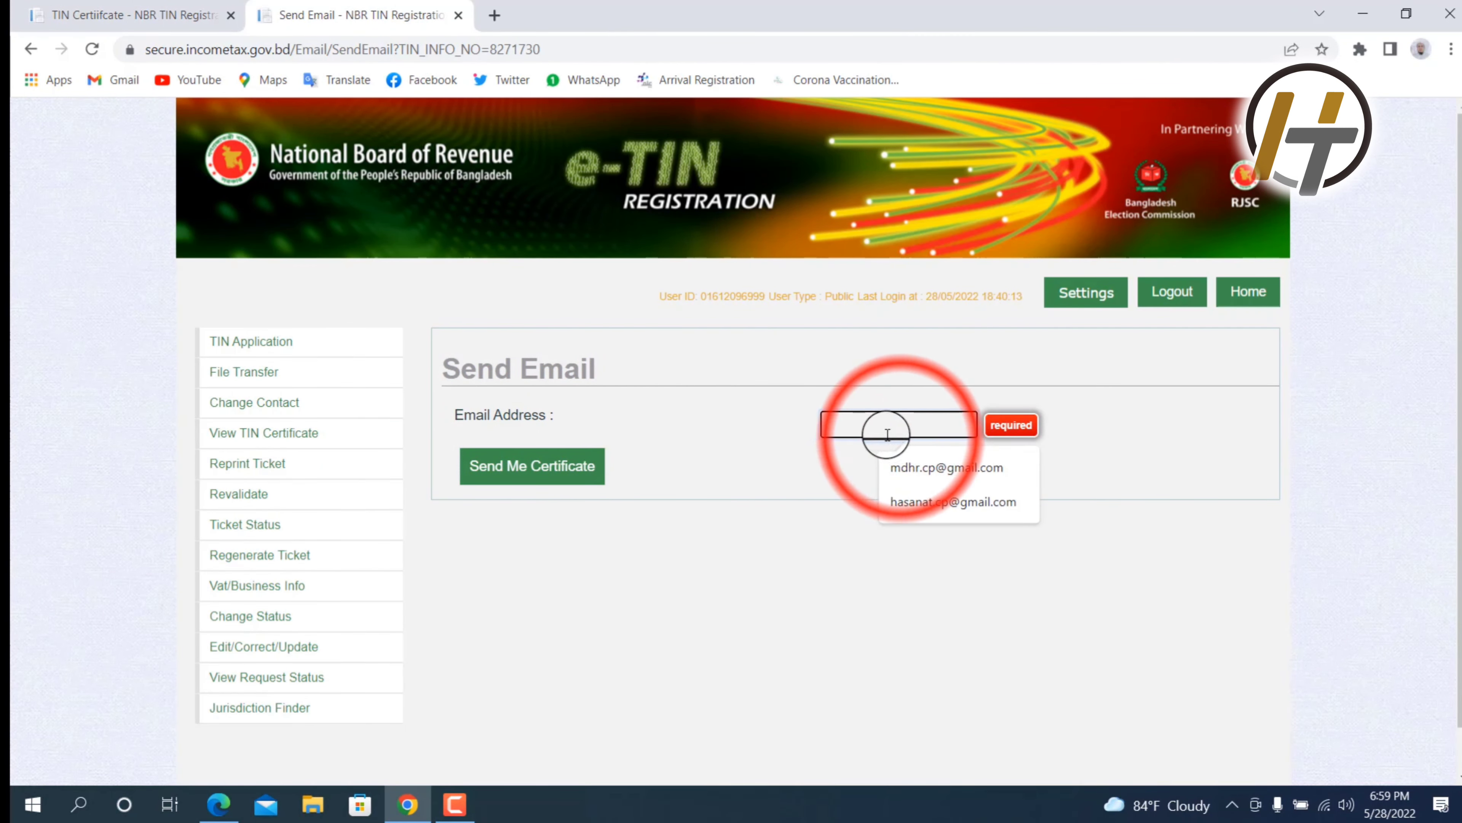
left_click(930, 470)
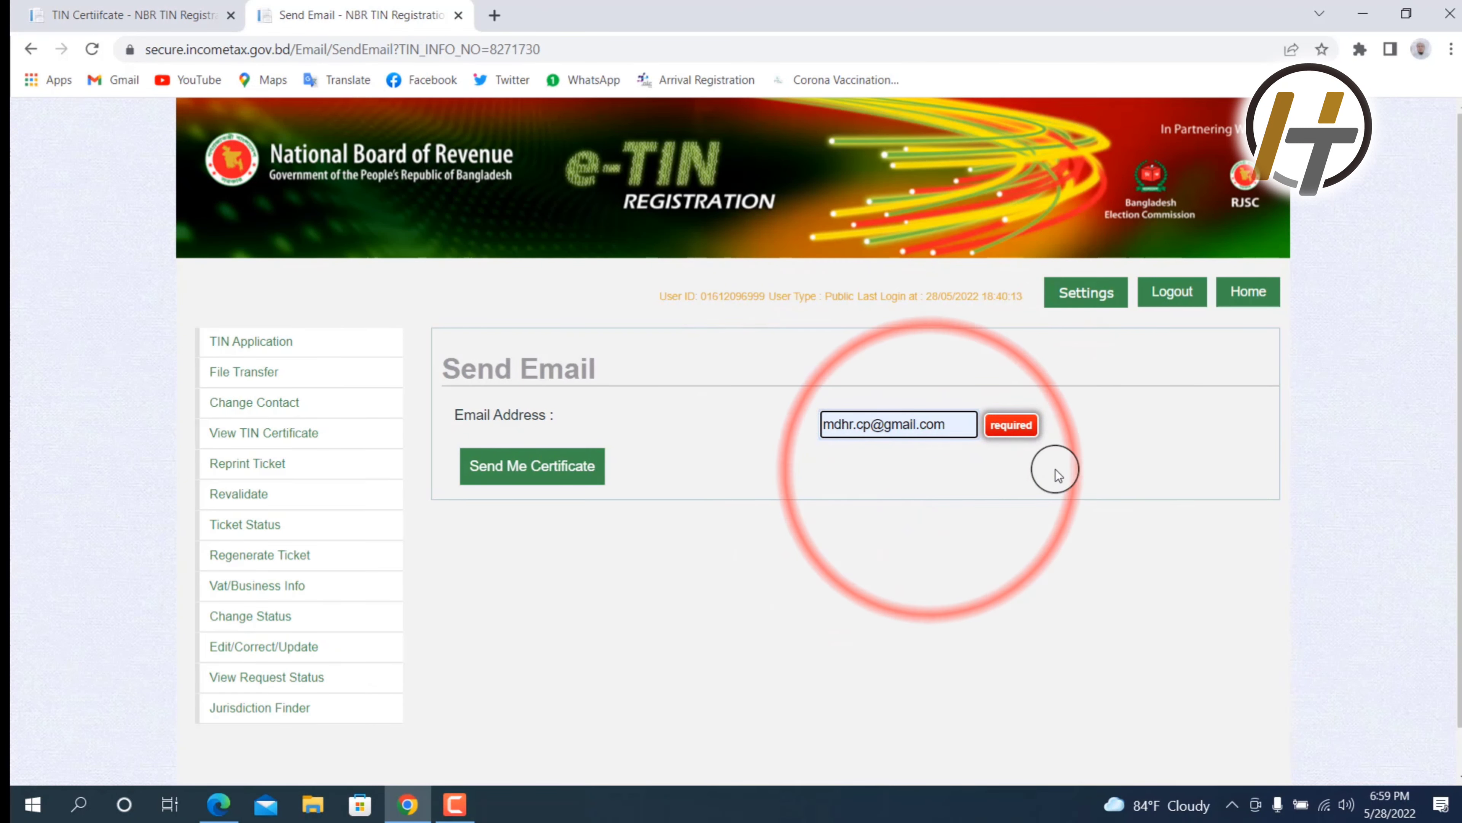
left_click(546, 469)
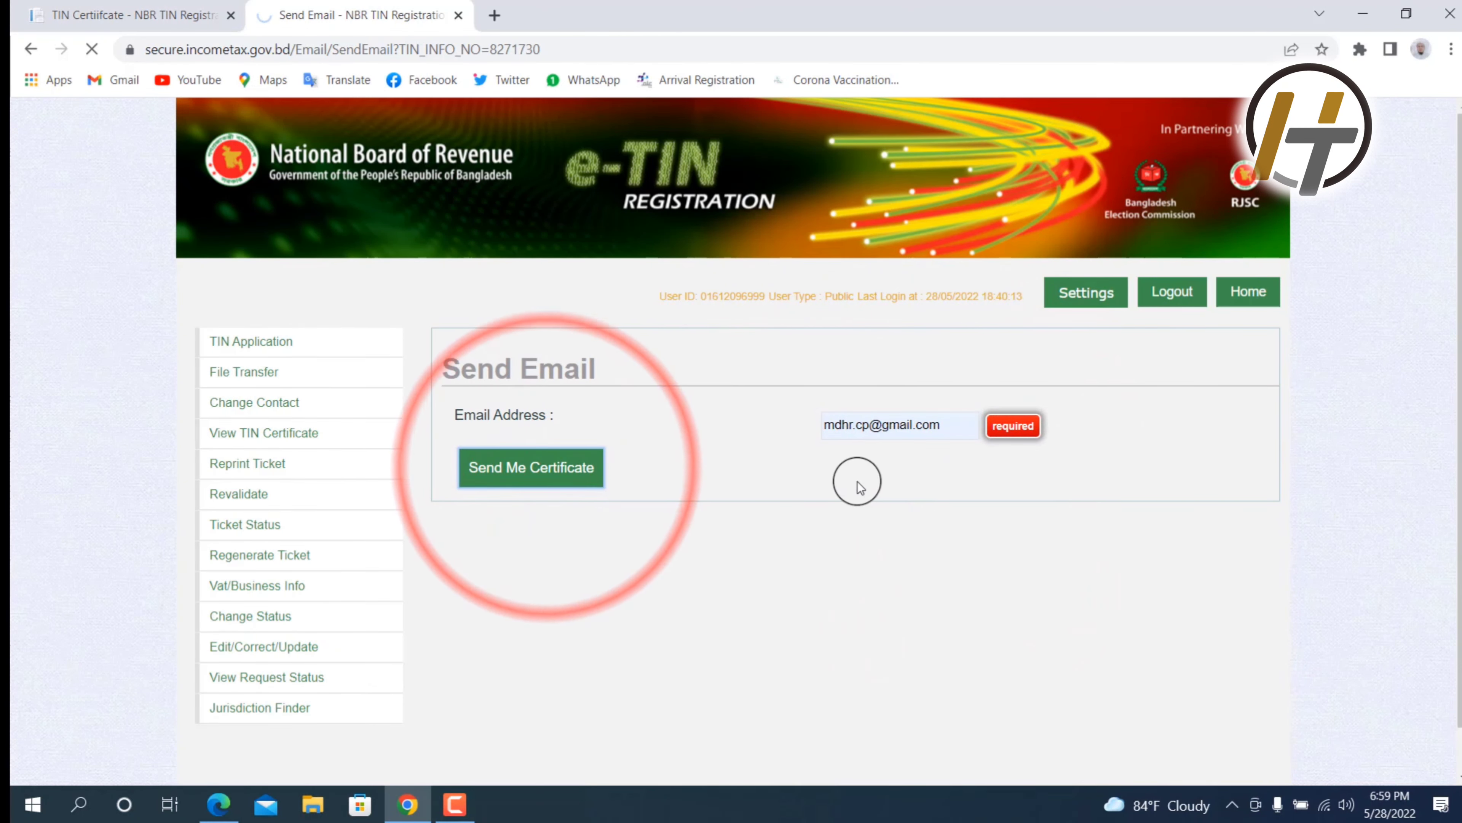
left_click(117, 19)
Step: Select the TIN number on the certificate and copy it
scroll(726, 418, "up", 6)
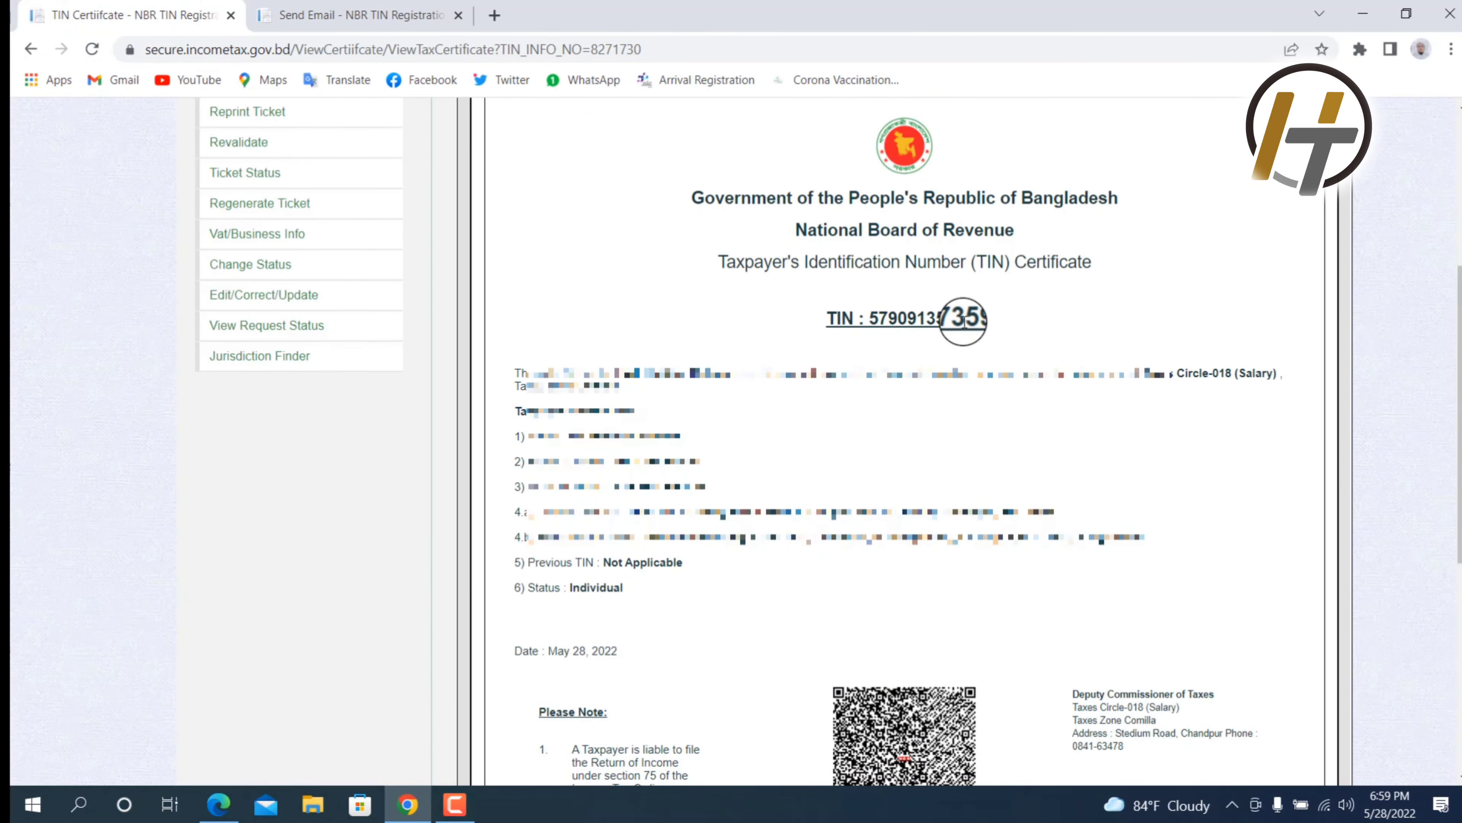
left_click_drag(984, 318, 885, 320)
right_click(925, 320)
left_click(955, 337)
scroll(944, 516, "down", 8)
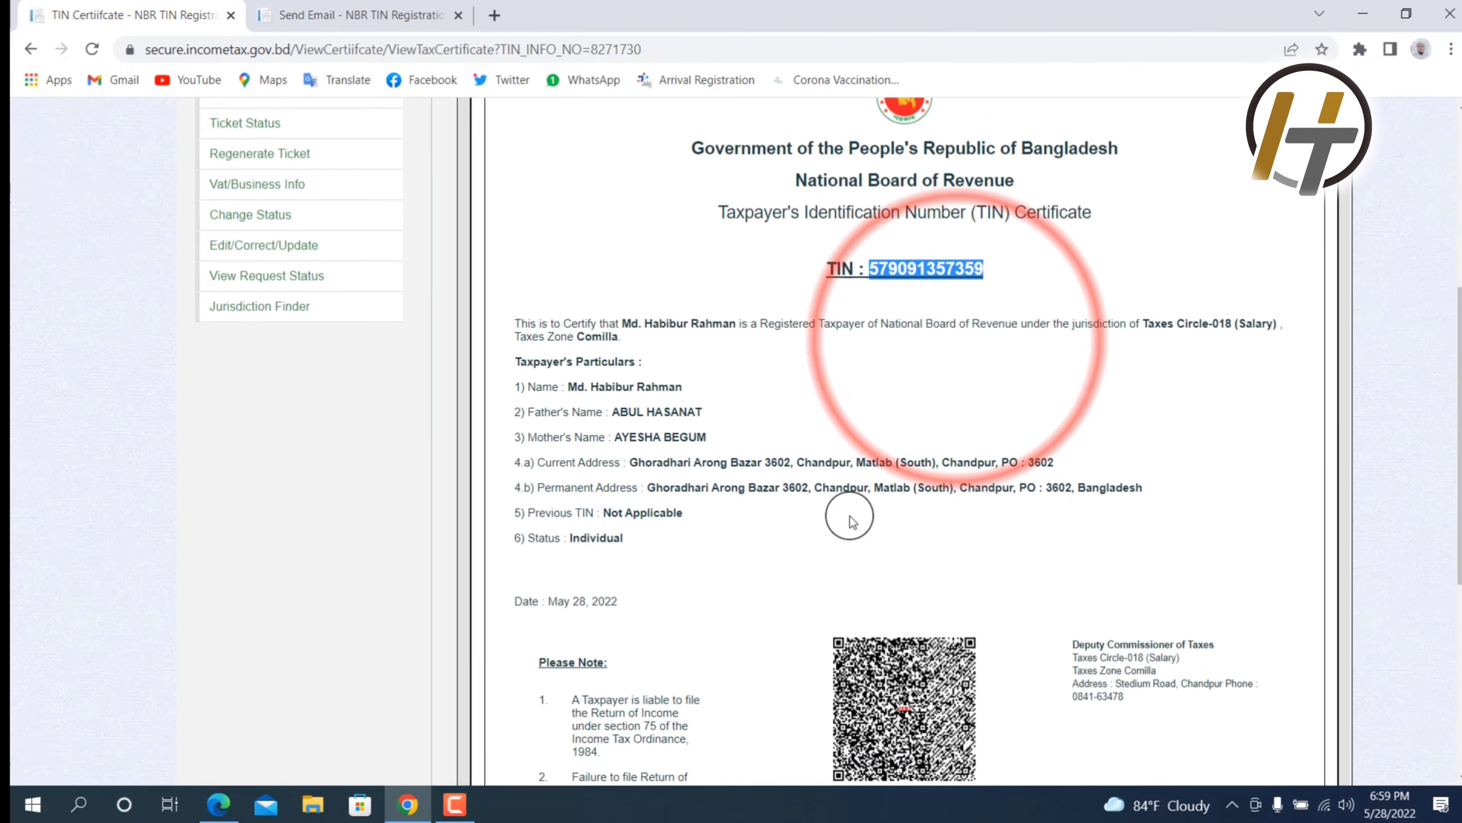